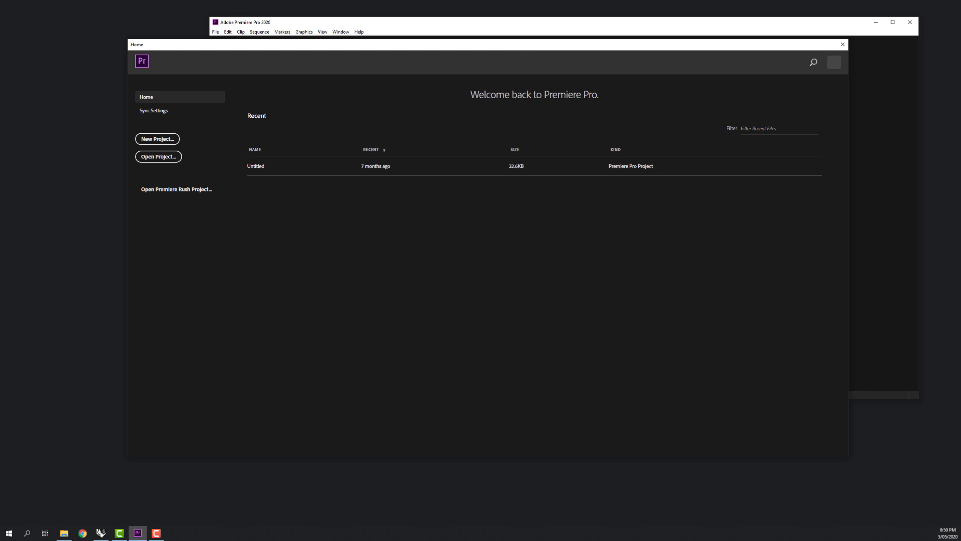
Start a new project and name it AssignmentThreeTechniques.
drag(497, 43, 492, 42)
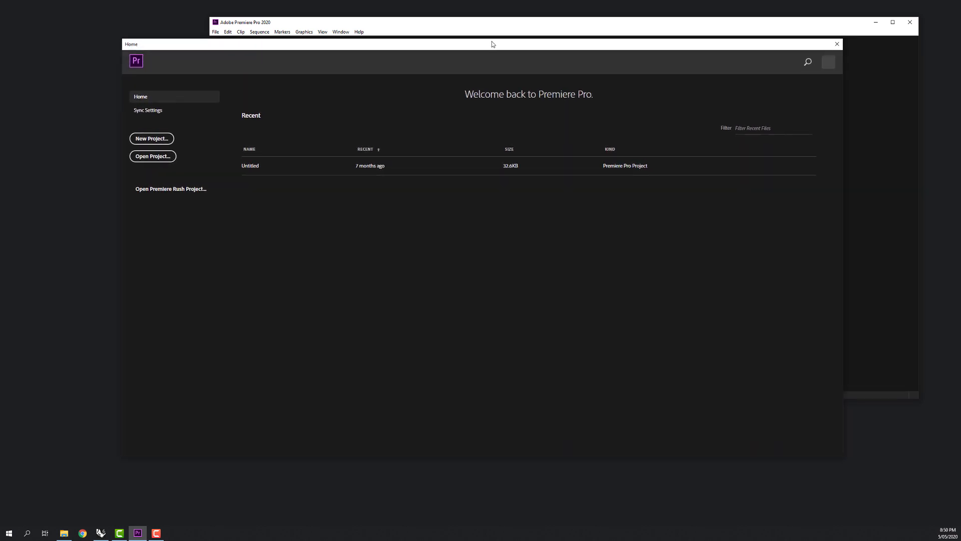
click(140, 140)
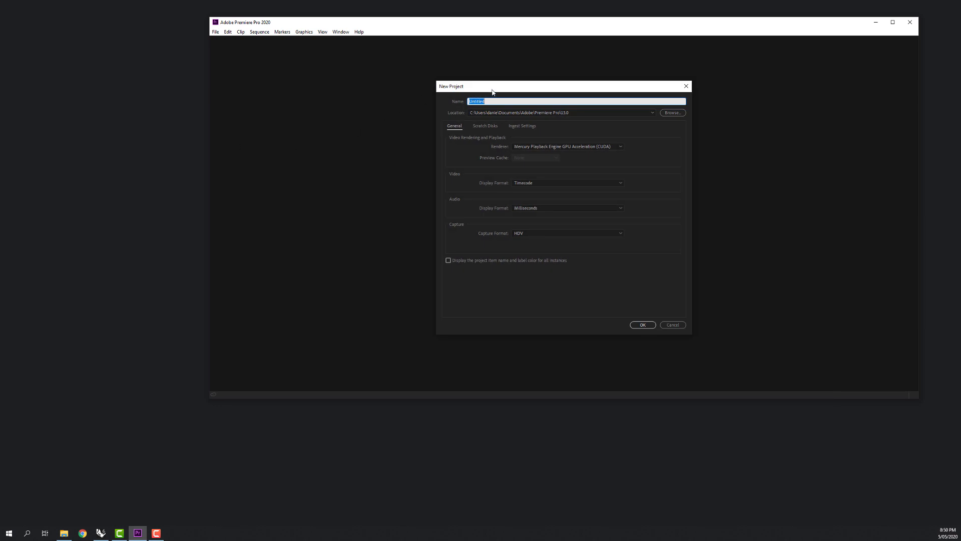
drag(493, 91, 489, 98)
text(As)
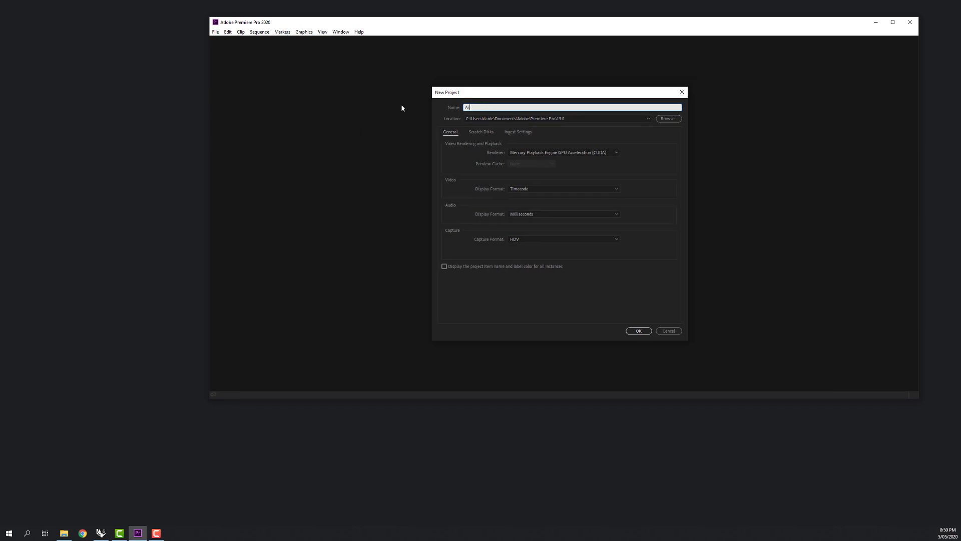
text(signmentTheeeTechniques)
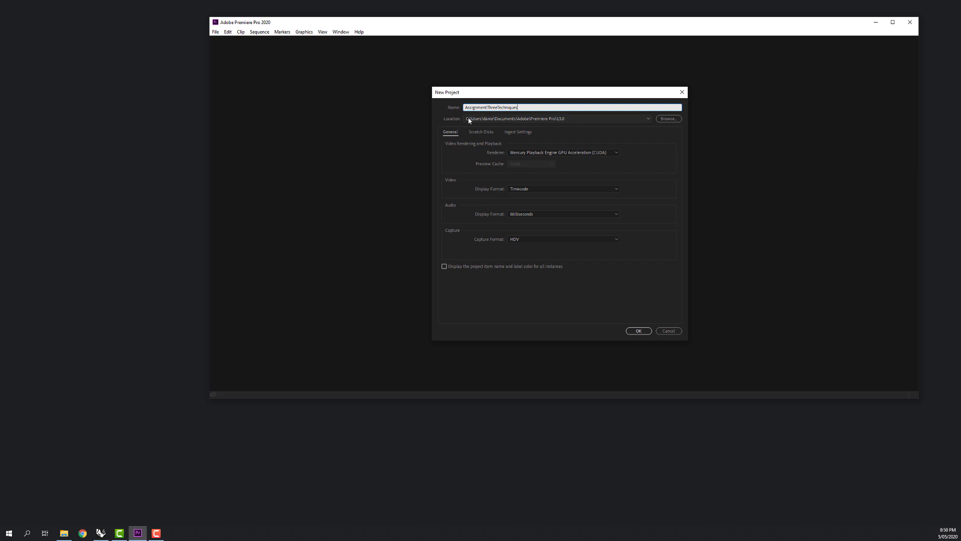
Browse to the Desktop for the project location and create a folder there named Curtin Video Tutorial.
click(668, 119)
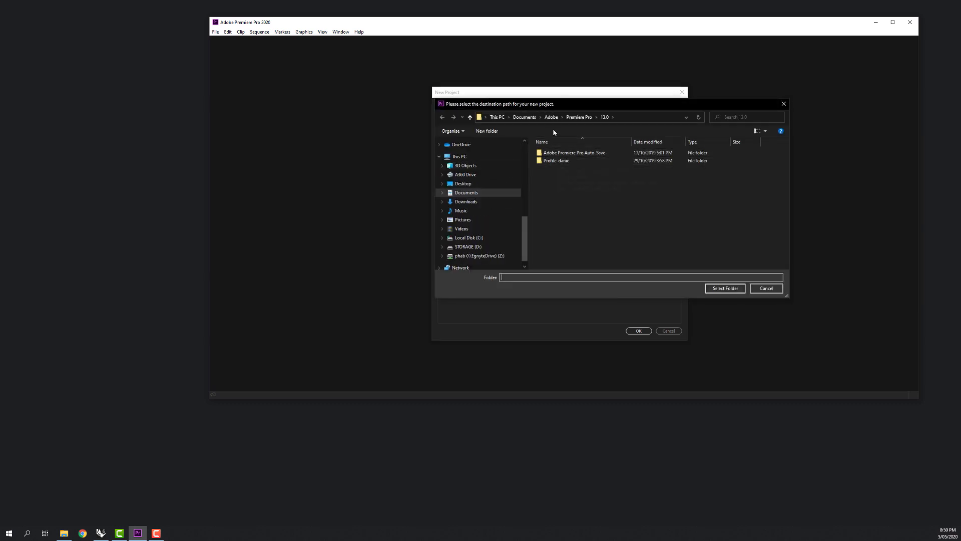
click(465, 183)
key(ctrl+shift+n)
text(Curtin)
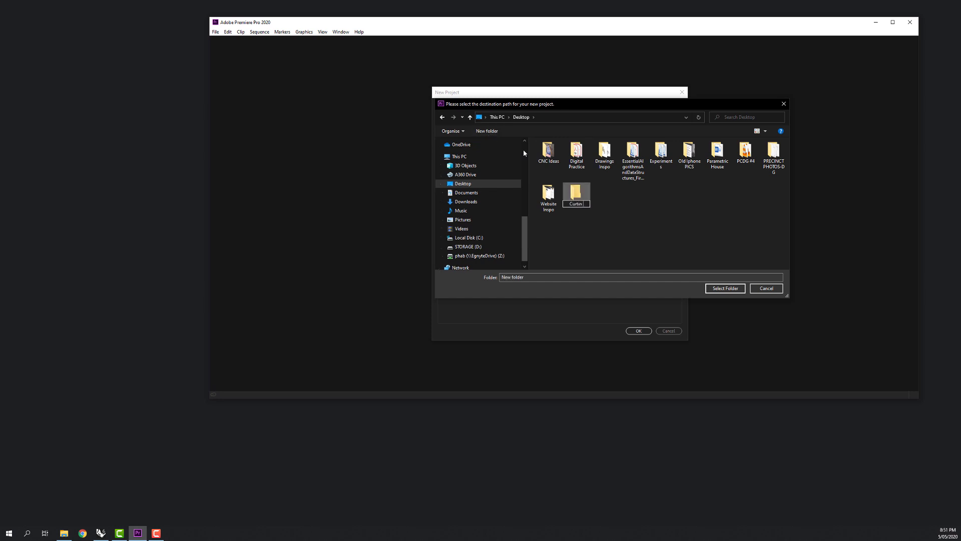
text( Video Tutorial)
key(Return)
Choose the Curtin Video Tutorial folder as the project location and create the project.
click(731, 288)
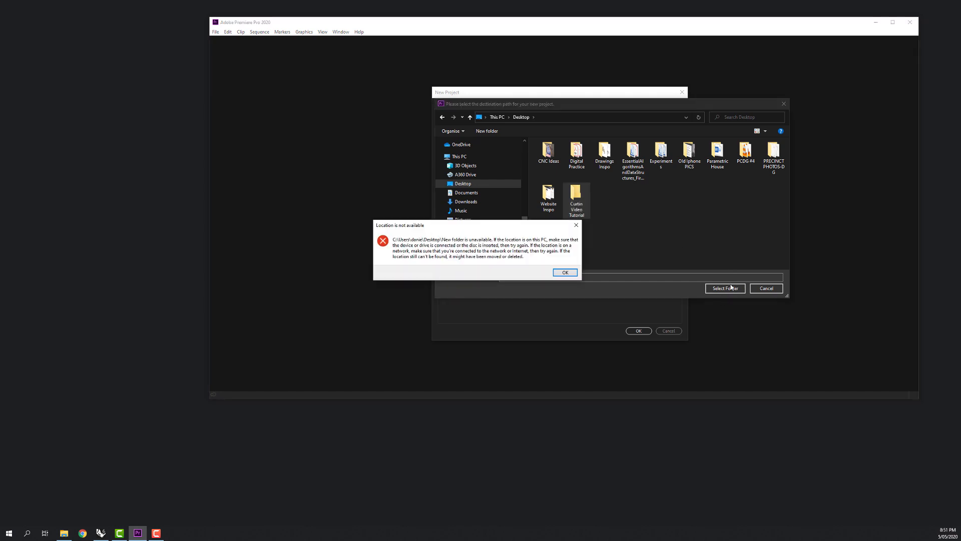
click(566, 272)
click(710, 288)
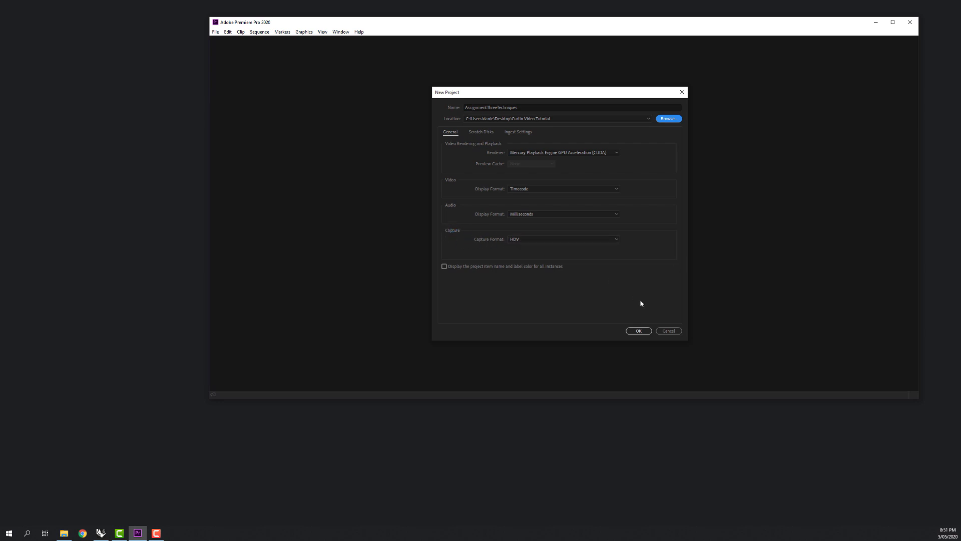
click(639, 332)
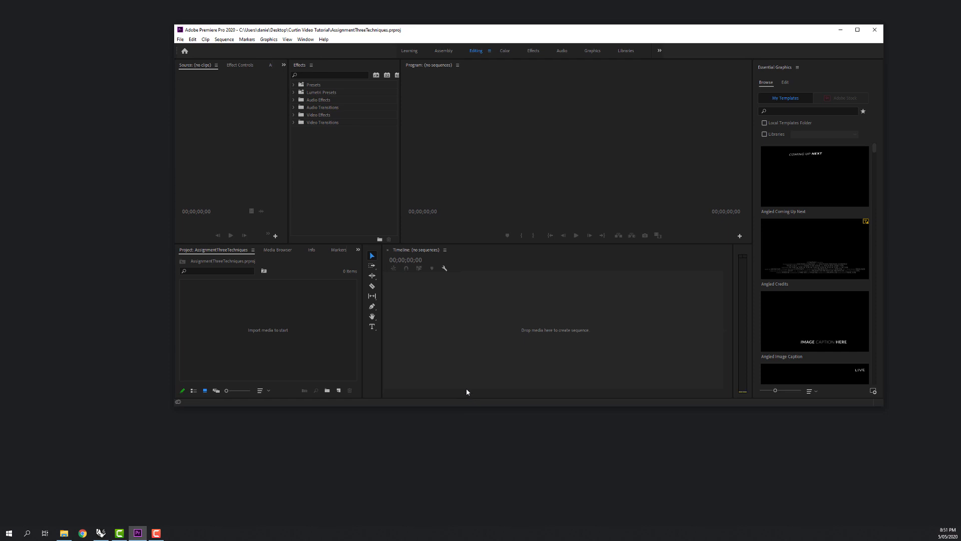
Maximize the program window and close the Essential Graphics panel.
click(857, 30)
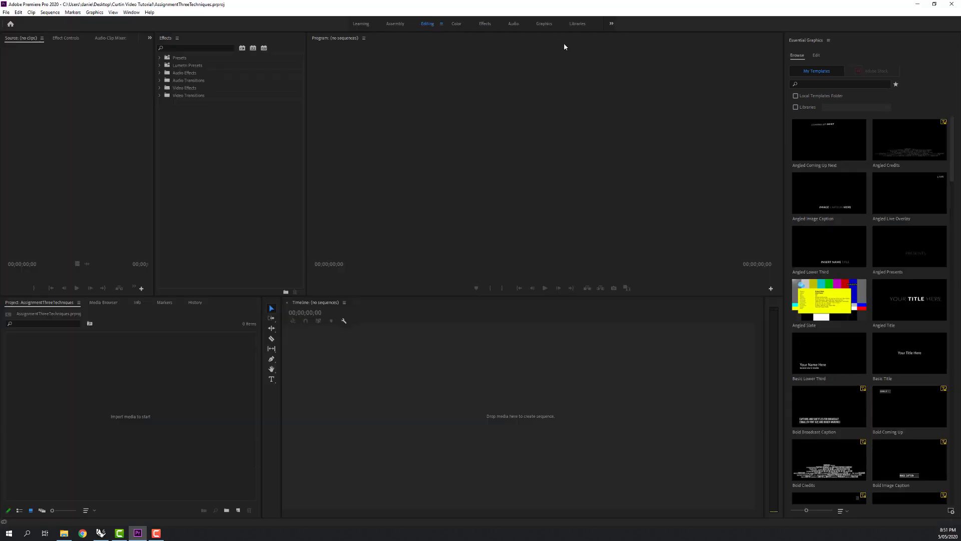
click(534, 211)
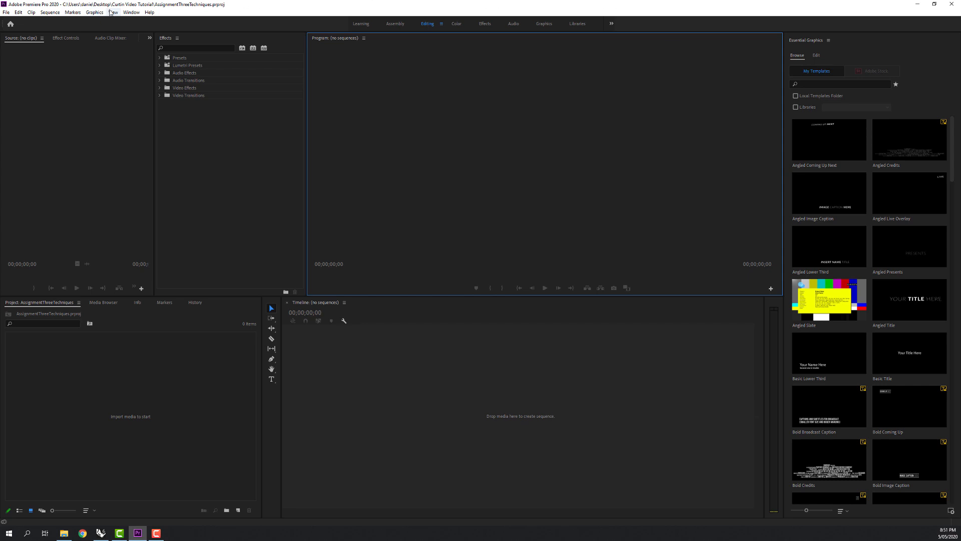
click(829, 41)
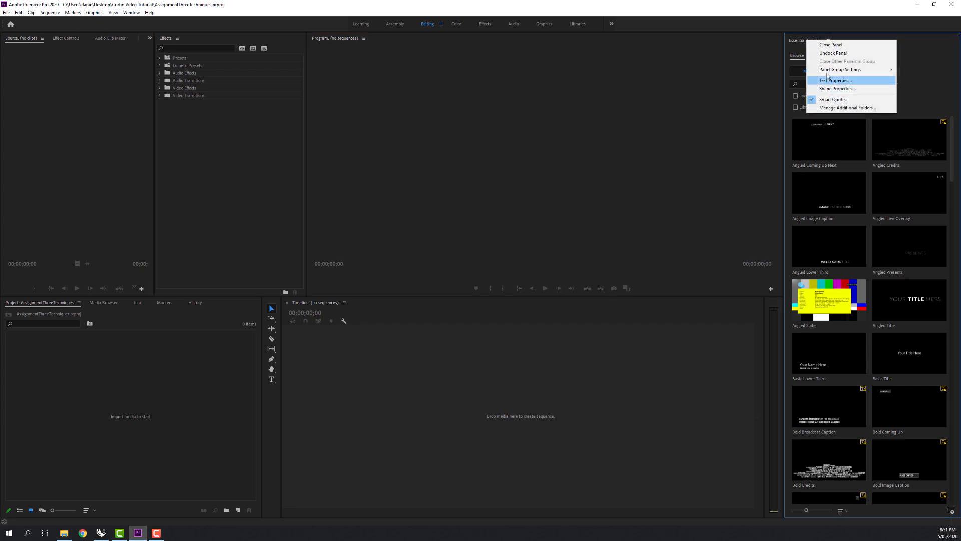
click(830, 44)
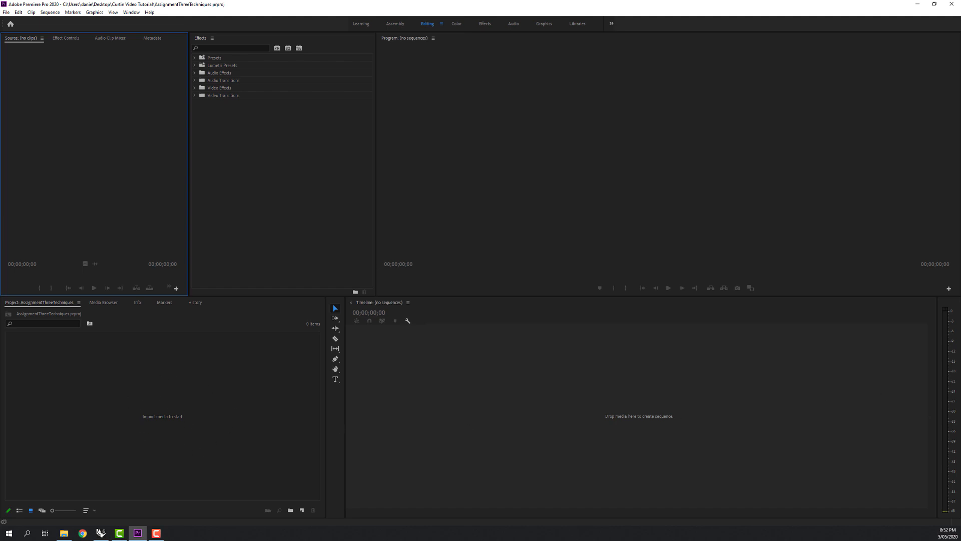
Import the six Video May 05 .mov clips from the Presentation Vid folder, plus the vertical 6 52 clip, into the project.
key(alt+Tab)
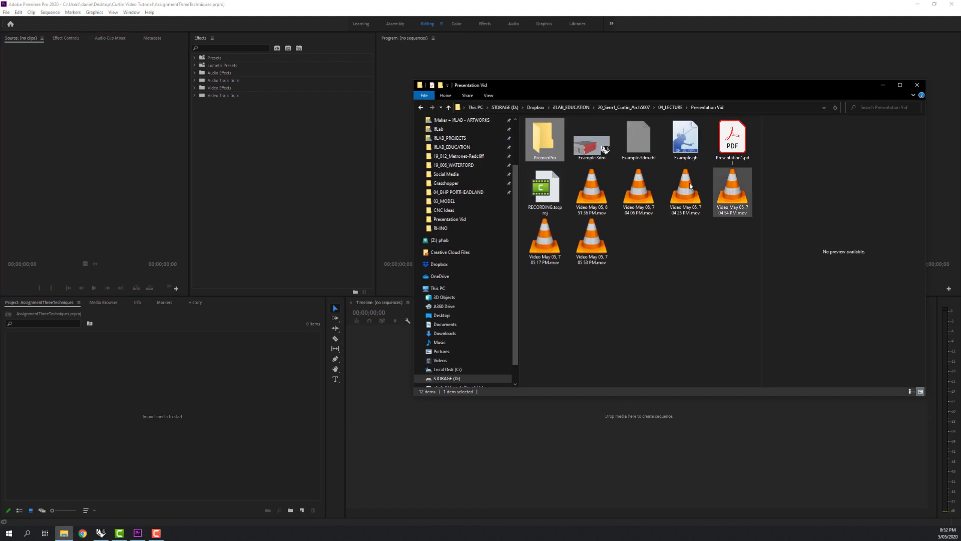
click(601, 195)
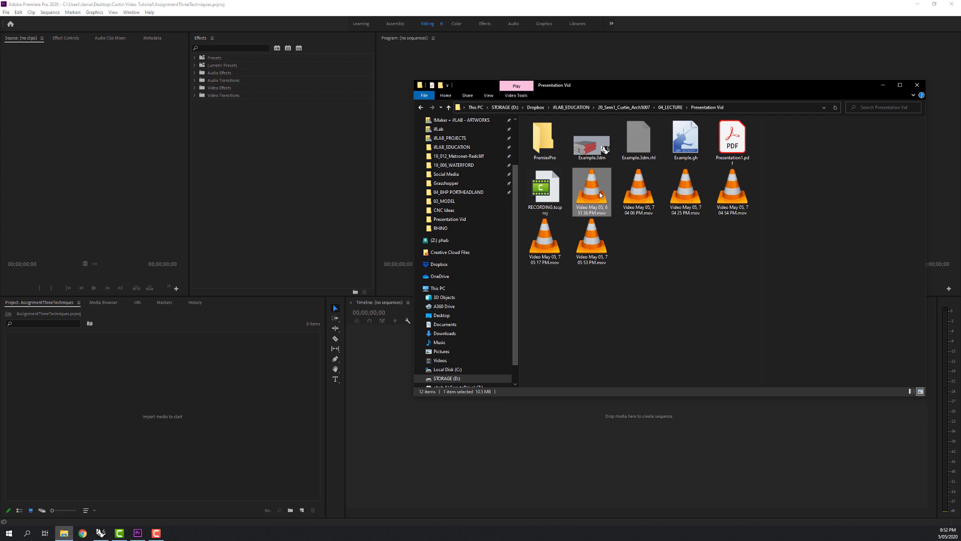
shift+click(592, 241)
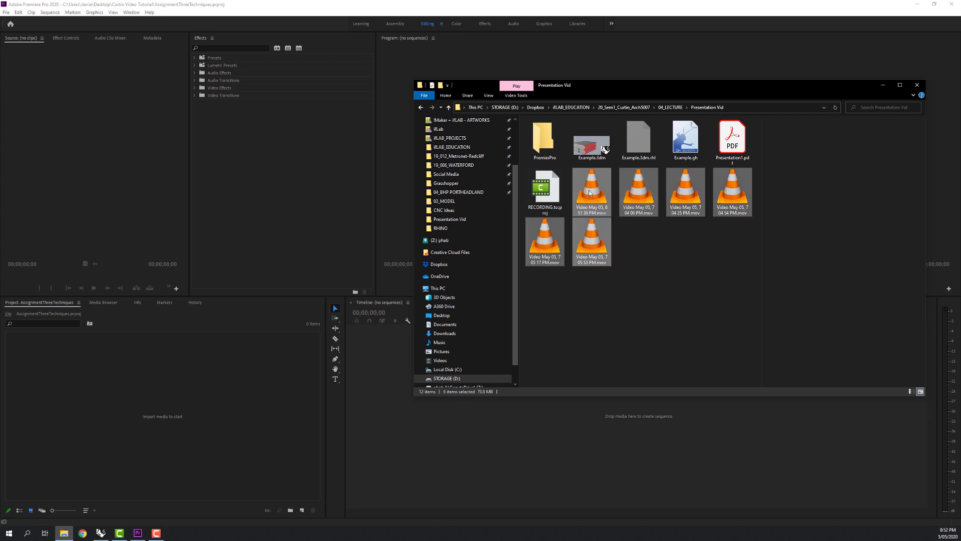
drag(590, 193, 156, 386)
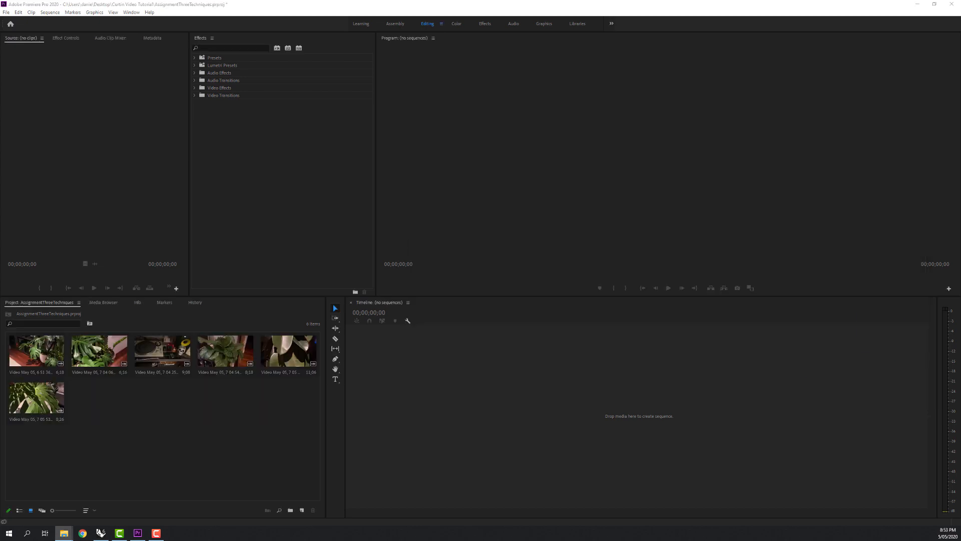
drag(740, 423, 158, 429)
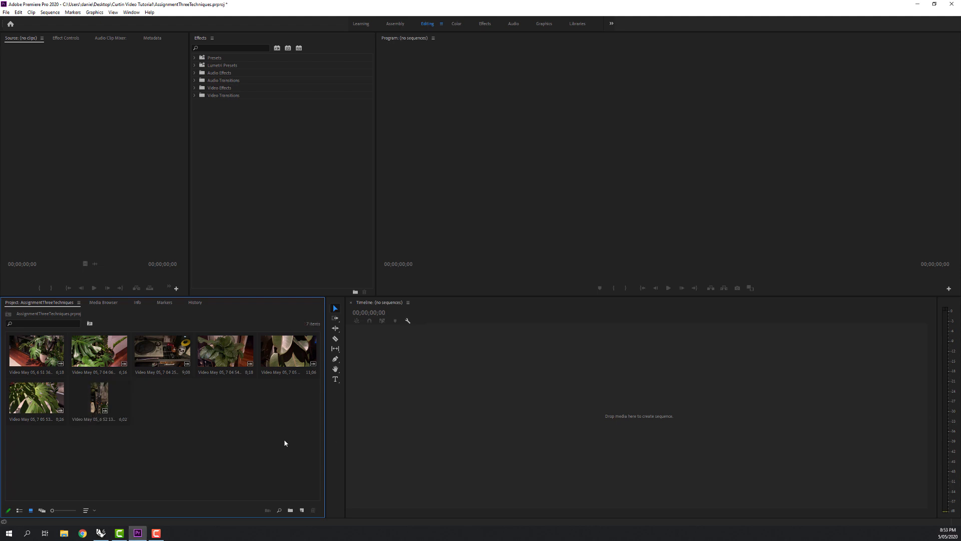
drag(306, 446, 6, 332)
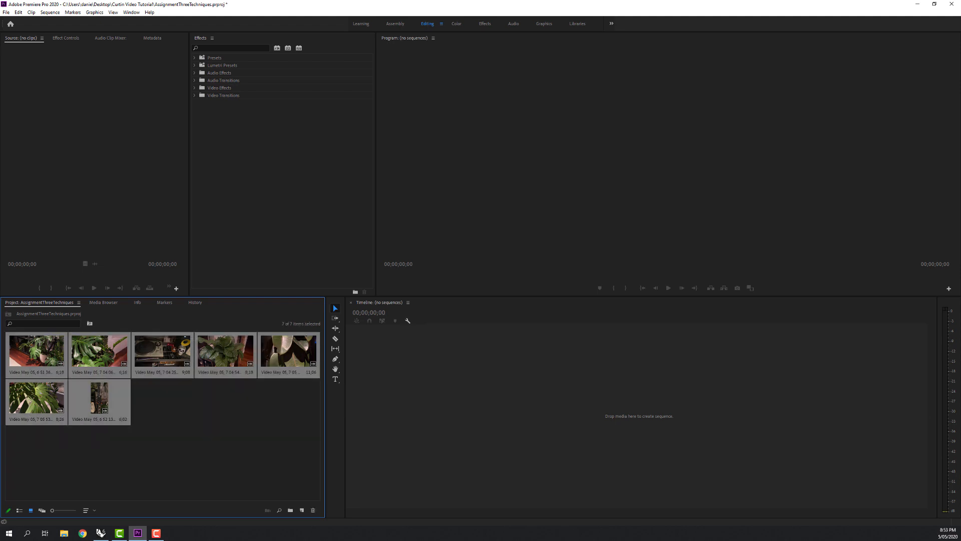
click(253, 431)
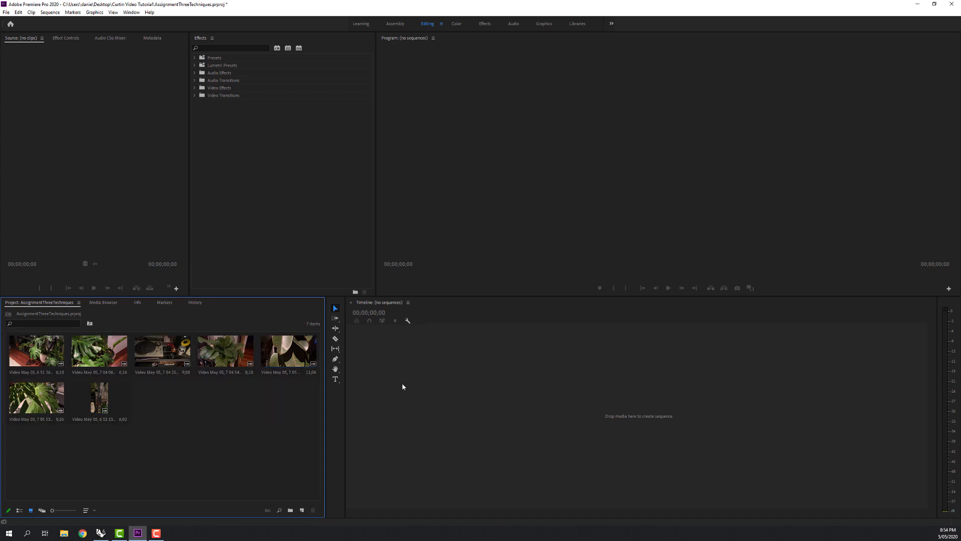
Create a new sequence named Assignment Three using the HDV 720p25 preset.
click(6, 12)
mouse_move(19, 22)
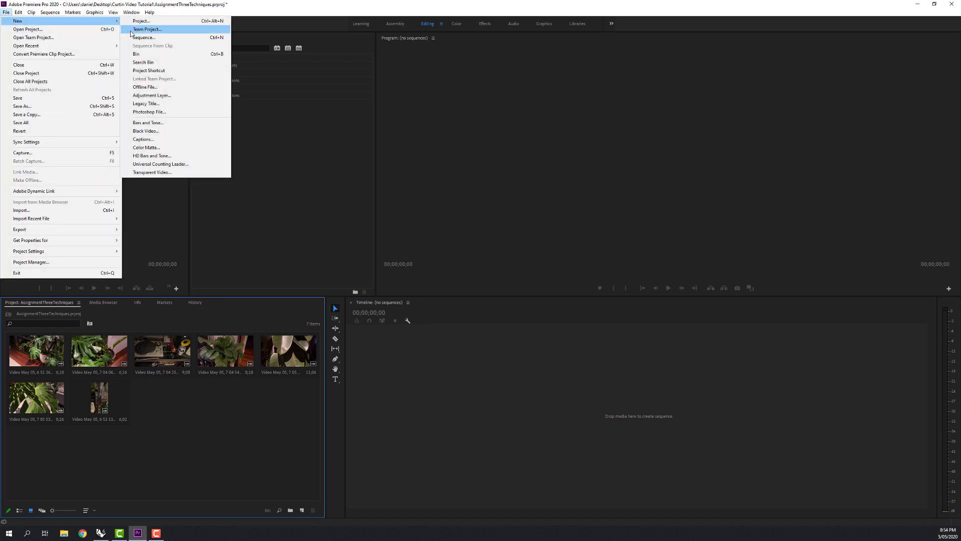
click(145, 37)
drag(391, 132, 328, 116)
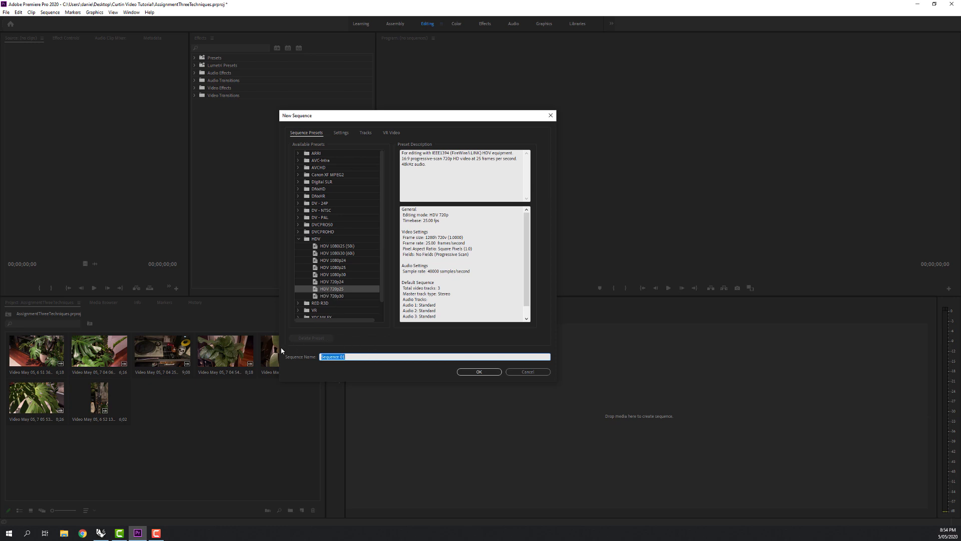
text(Assignment Three)
click(488, 373)
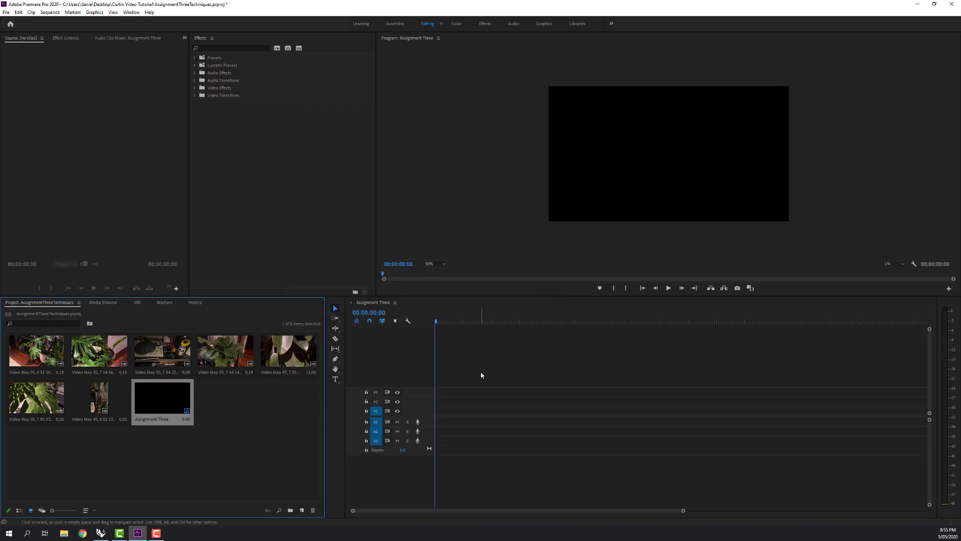
click(236, 443)
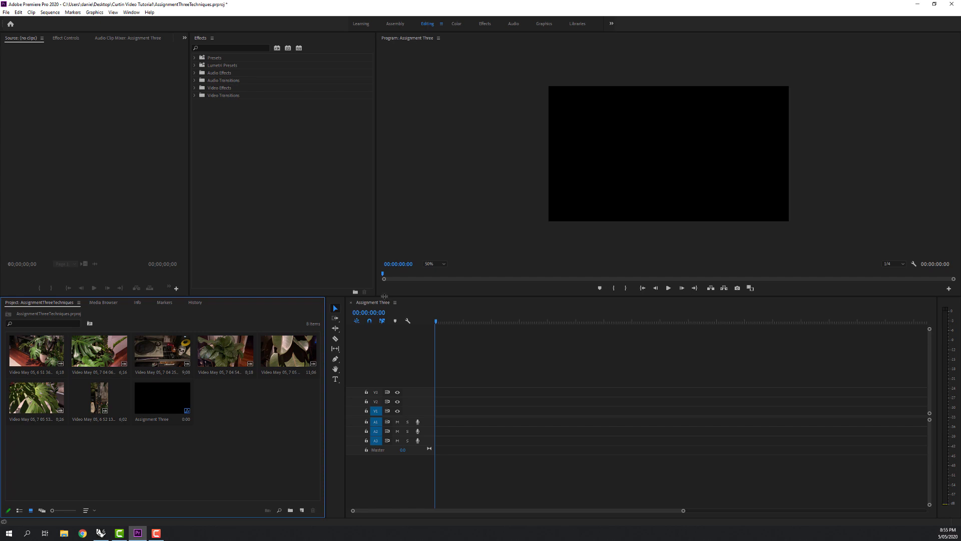
Enlarge the Program monitor by shortening the timeline area and narrowing the Source and Effects panels.
drag(384, 295, 384, 367)
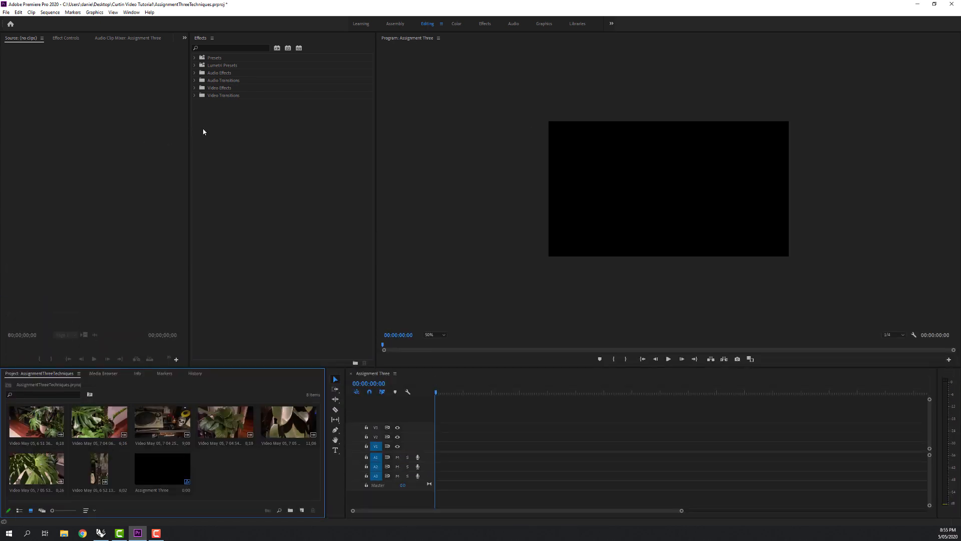
drag(187, 136, 118, 131)
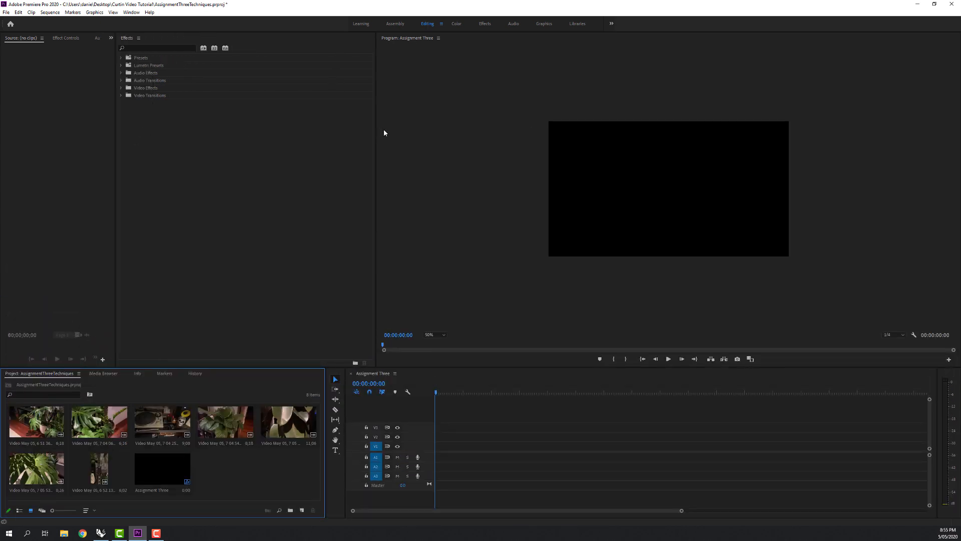
drag(376, 127, 242, 144)
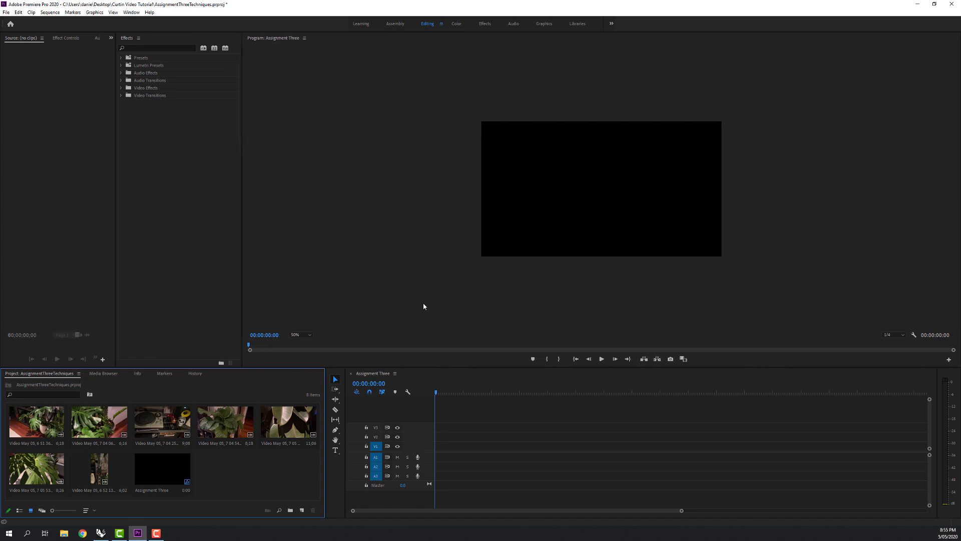
Set the Program monitor's zoom level to 75%.
click(309, 335)
click(299, 357)
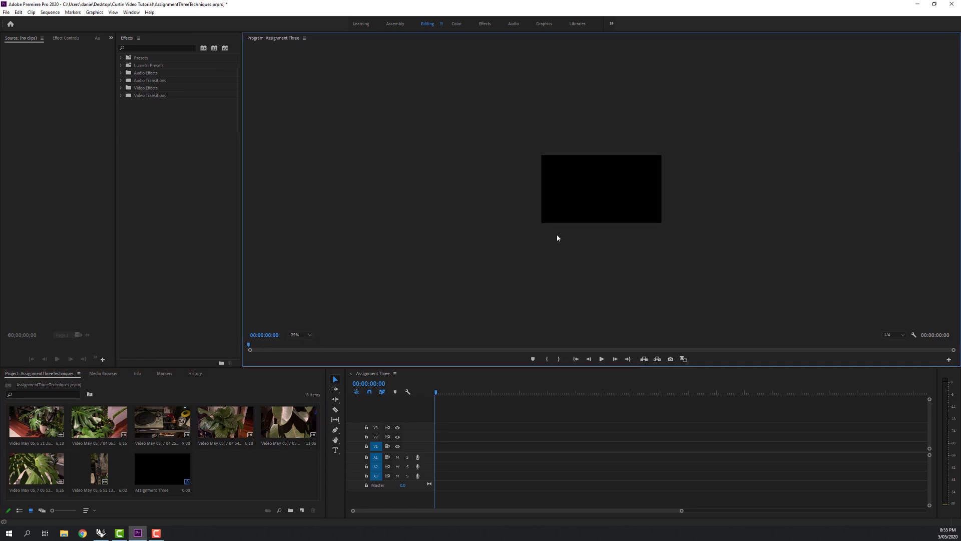
click(304, 335)
click(303, 373)
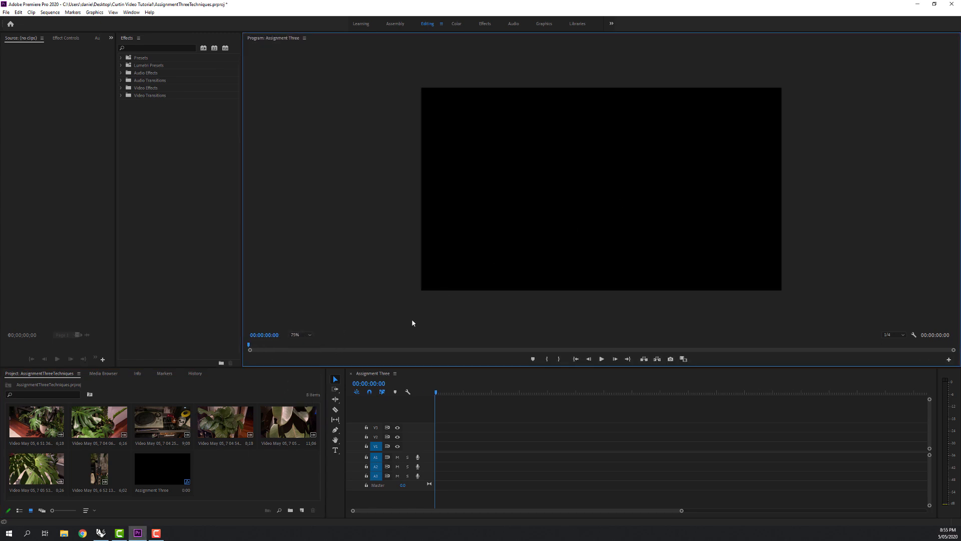
Place the first plant clip at the start of track V1, keeping the existing sequence settings, and enlarge it in the timeline.
click(36, 422)
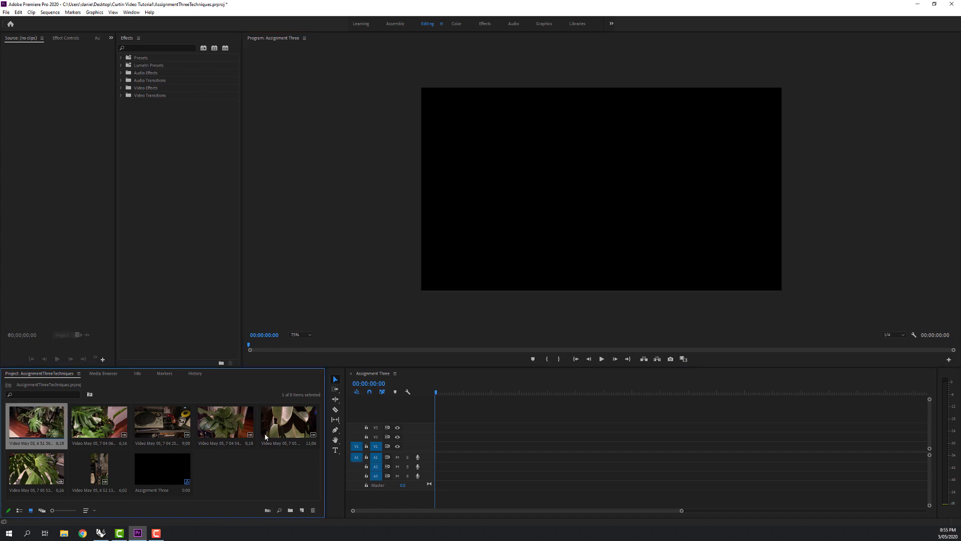
drag(53, 420, 440, 452)
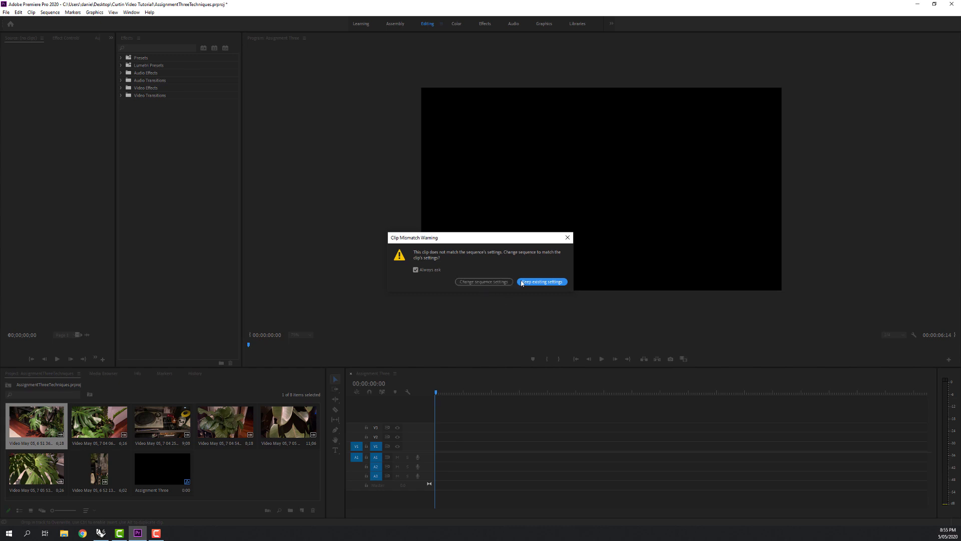
click(541, 282)
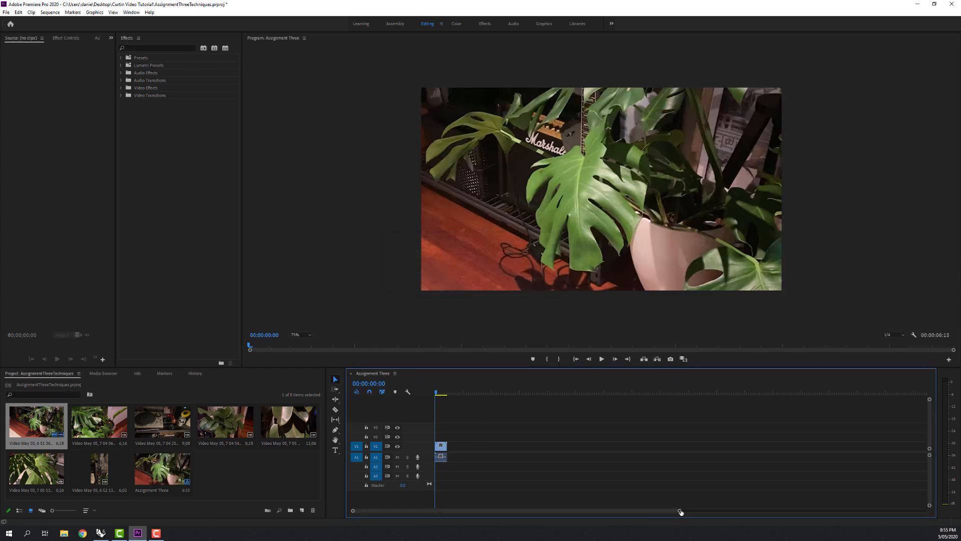
drag(680, 510, 540, 515)
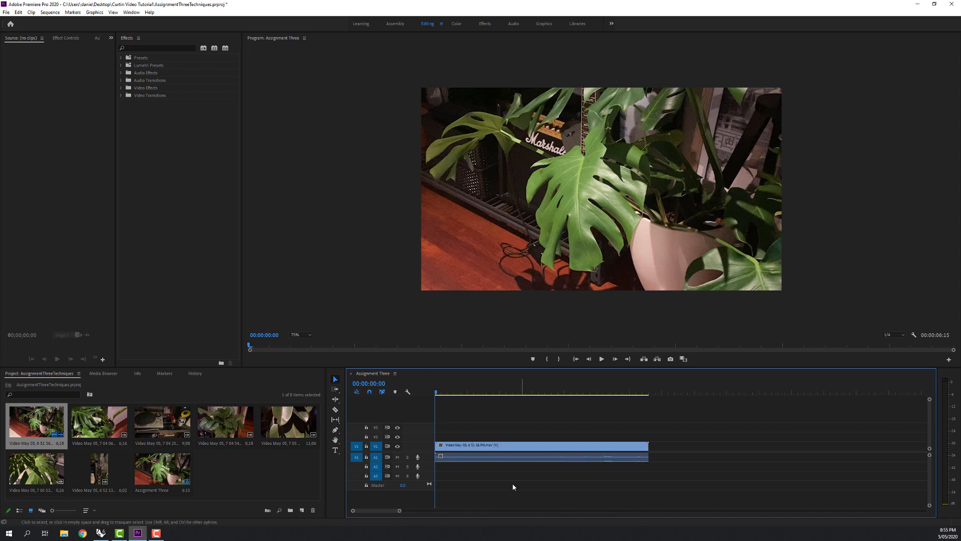
scroll(494, 462, up, 2)
scroll(495, 462, down, 8)
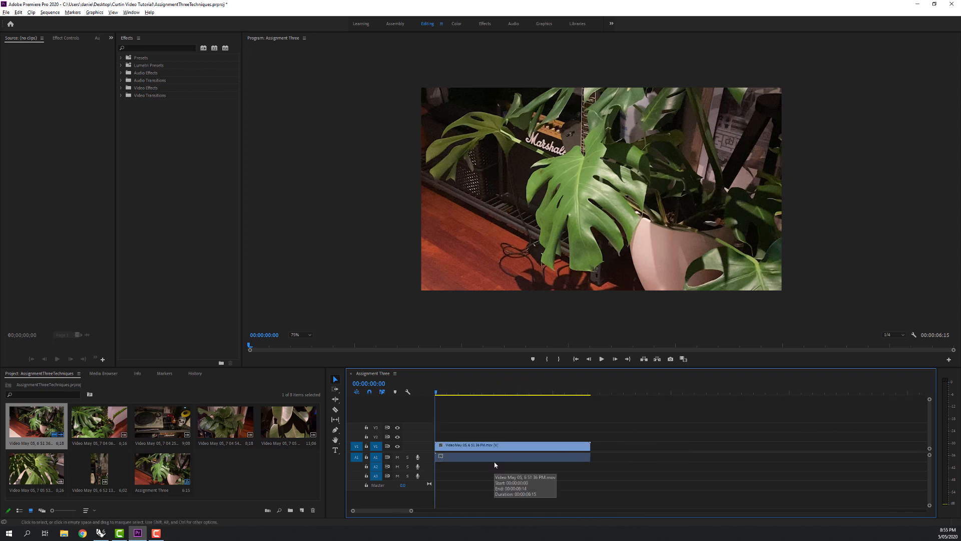
scroll(464, 463, up, 4)
scroll(463, 465, up, 4)
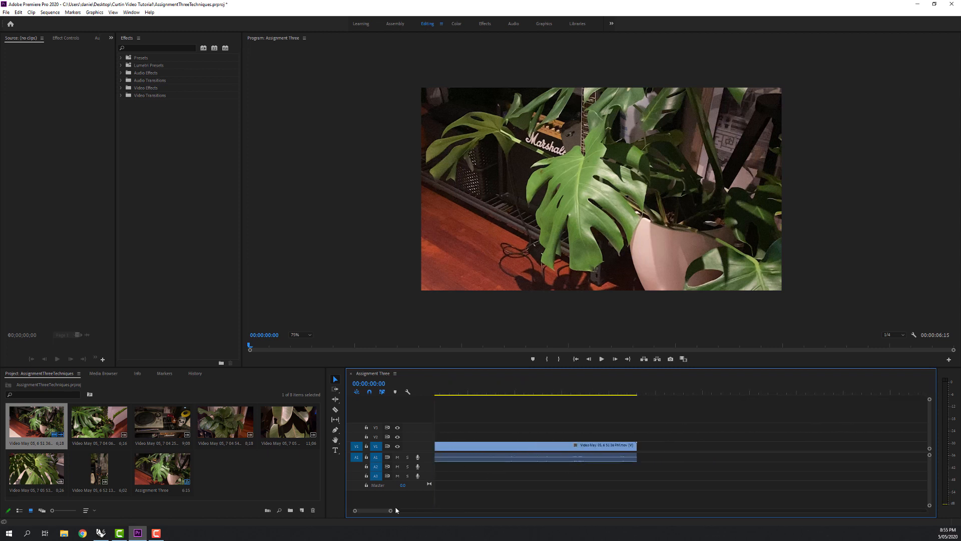
Add the second plant clip to the timeline and place it directly after the first clip on track V1.
scroll(484, 456, up, 2)
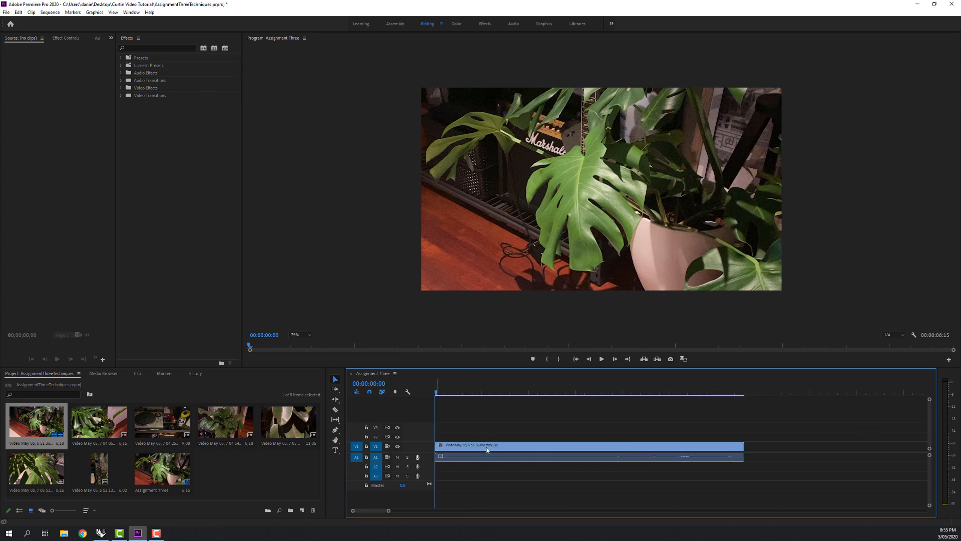
click(462, 447)
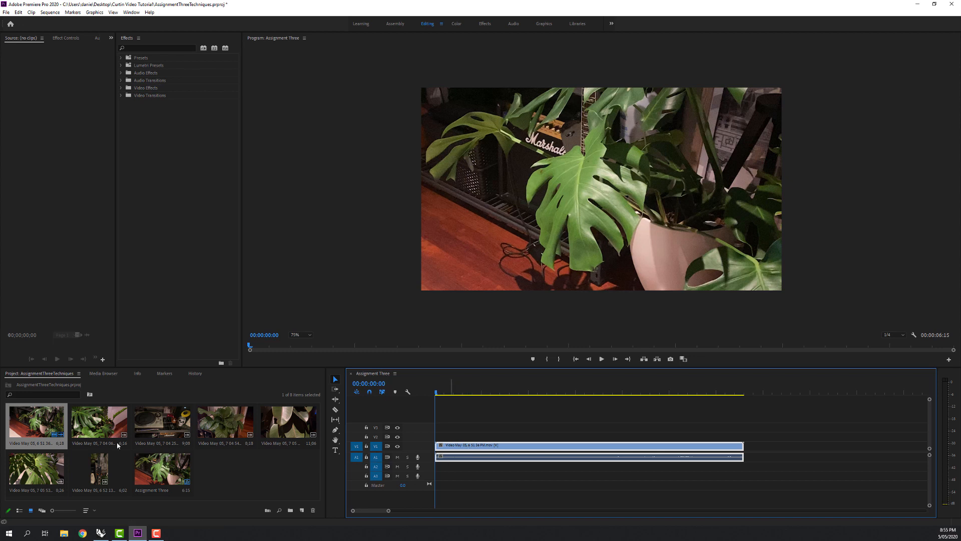
click(103, 419)
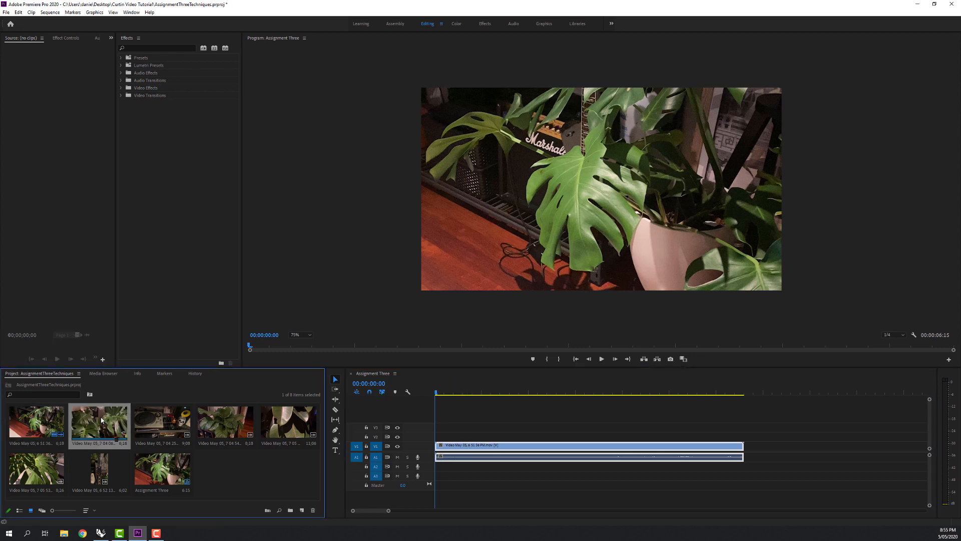
drag(102, 420, 522, 436)
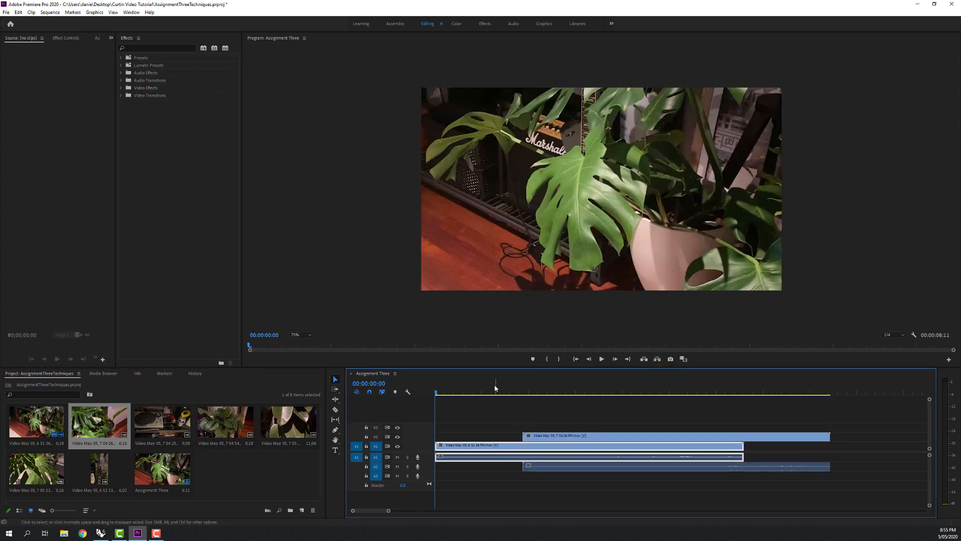
mouse_move(495, 387)
mouse_down()
mouse_move(539, 394)
mouse_move(506, 394)
mouse_up()
drag(536, 436, 751, 457)
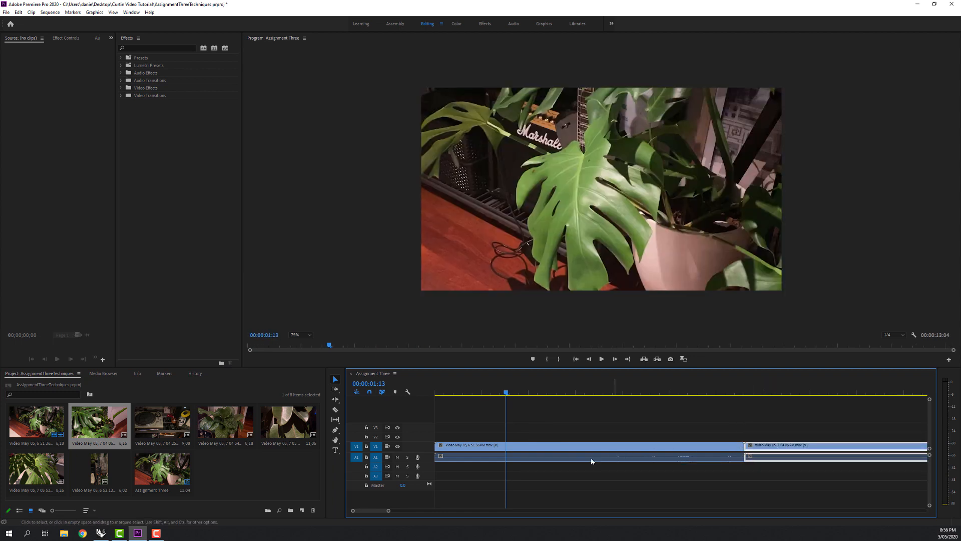
drag(392, 510, 422, 510)
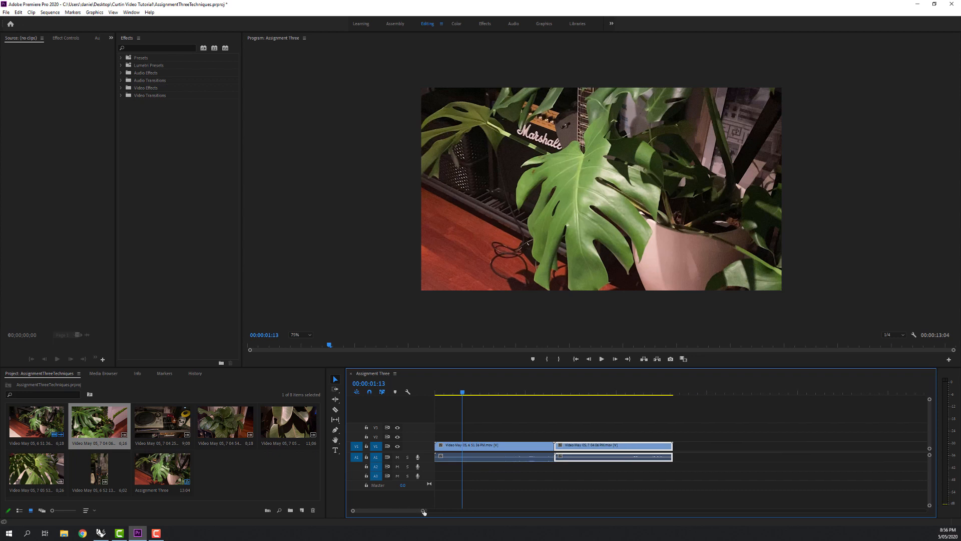
Add the turntable clip, the next two plant clips and the portrait clip end to end after the second clip on V1.
click(184, 427)
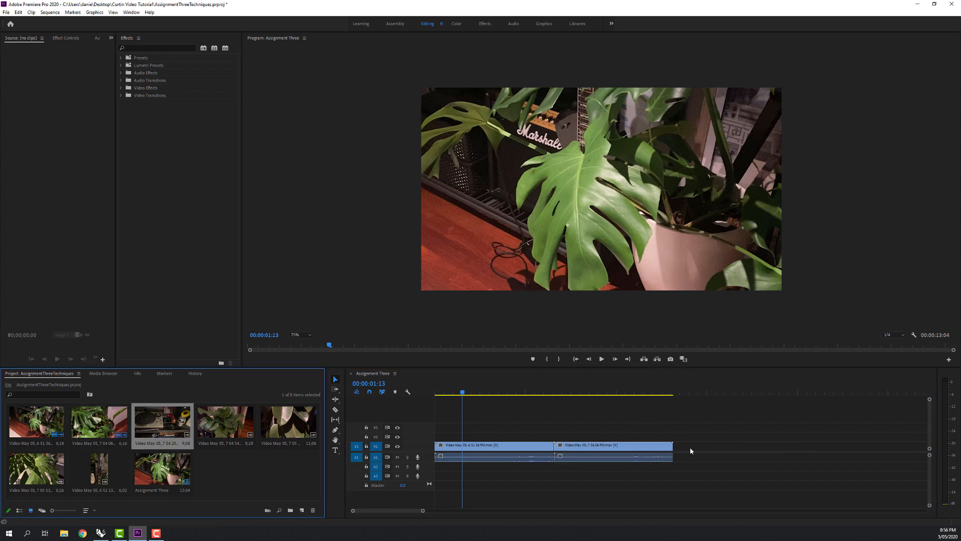
mouse_move(690, 450)
mouse_down()
mouse_move(668, 449)
mouse_move(685, 450)
mouse_move(676, 449)
mouse_up()
drag(211, 428, 862, 447)
drag(422, 510, 470, 511)
drag(288, 422, 703, 447)
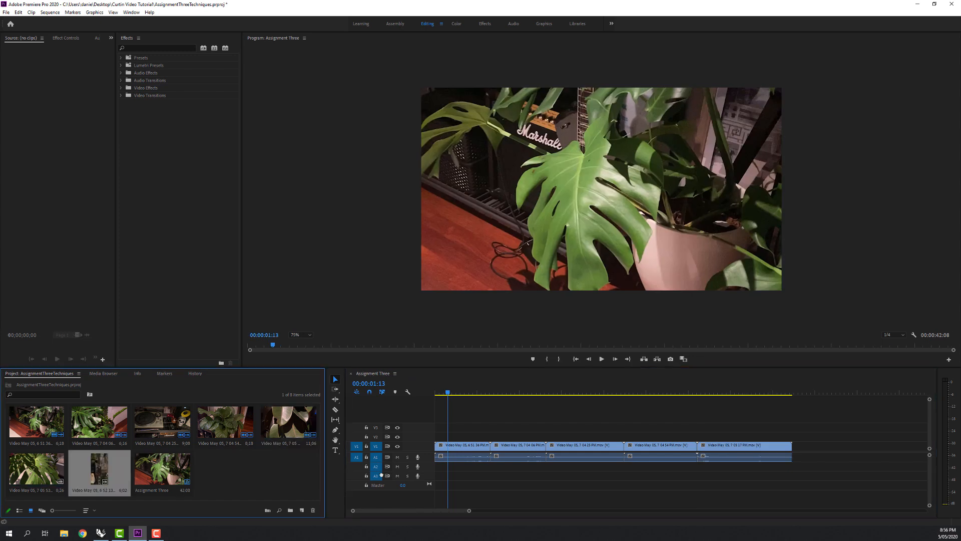
drag(382, 474, 796, 446)
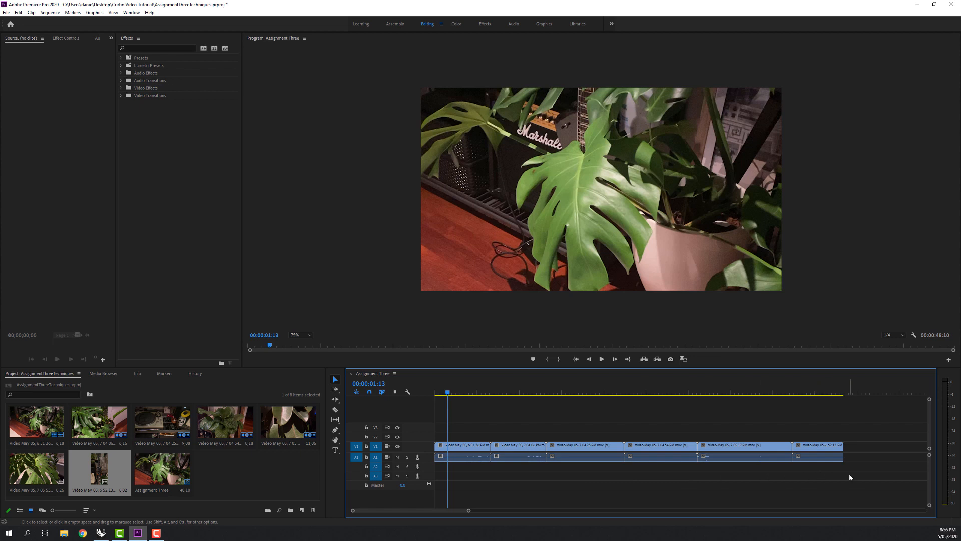
Unlink the audio from all the timeline clips and delete every audio clip on track A1.
drag(849, 478, 436, 438)
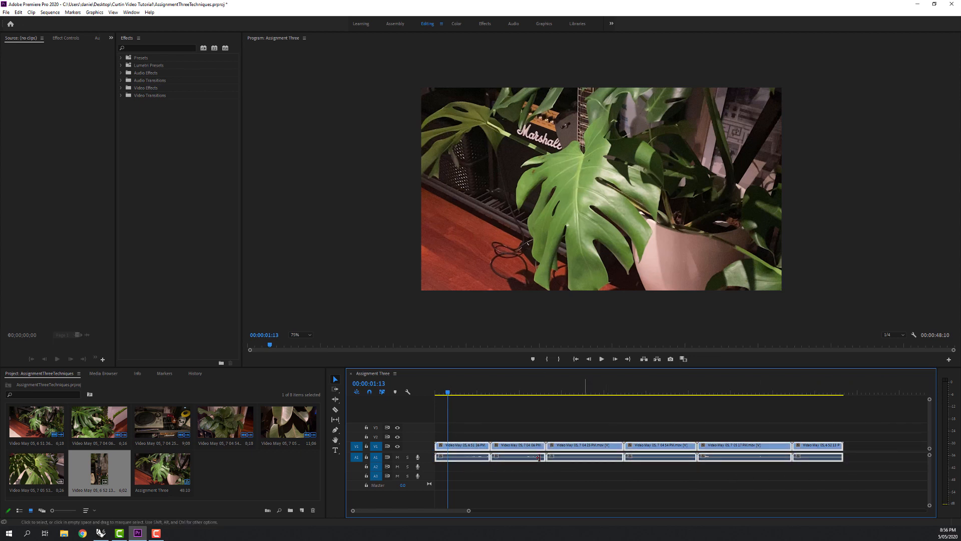
right_click(505, 449)
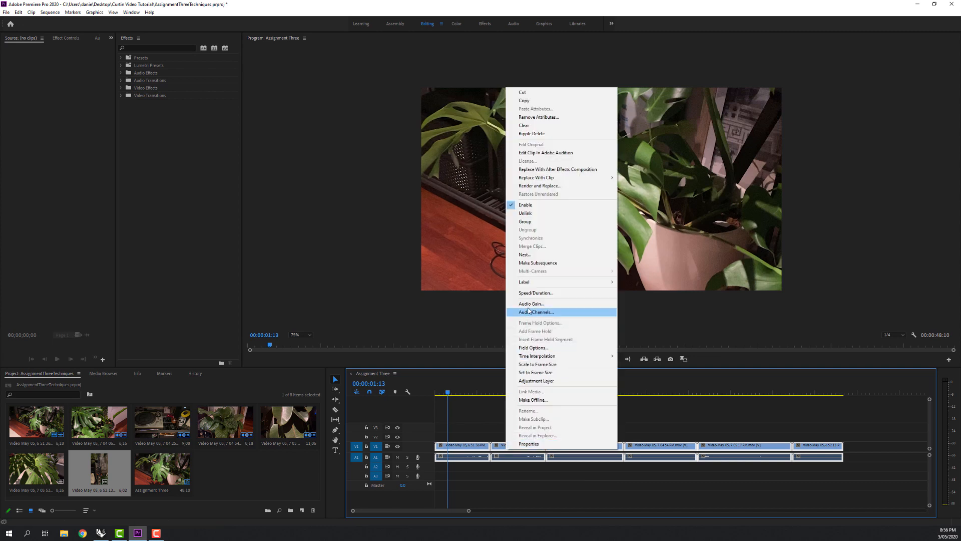
click(530, 214)
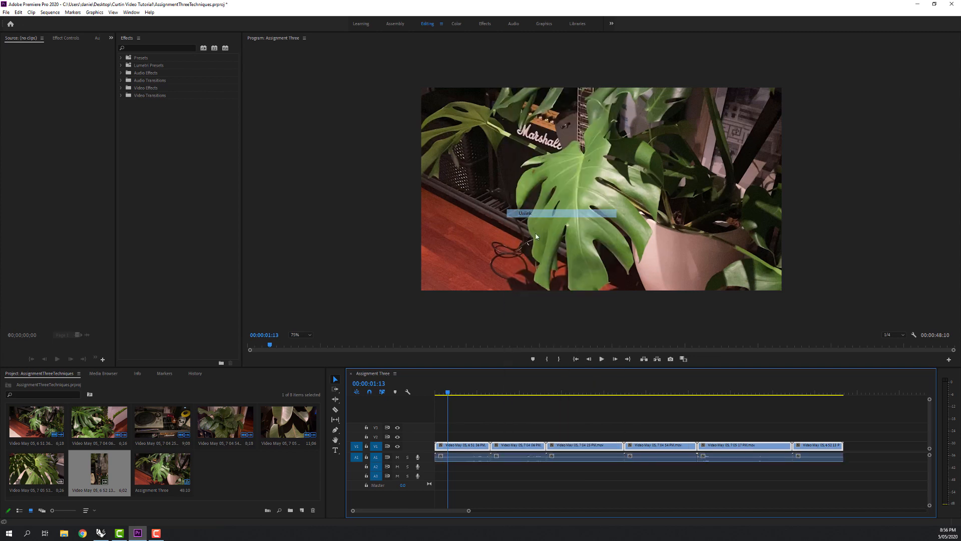
drag(882, 475, 435, 457)
key(Delete)
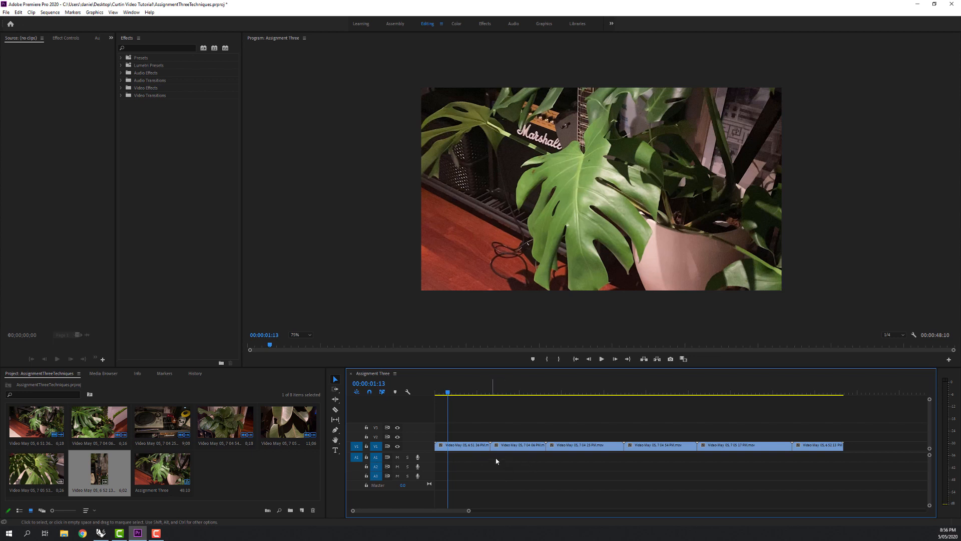
drag(704, 437, 462, 450)
click(456, 414)
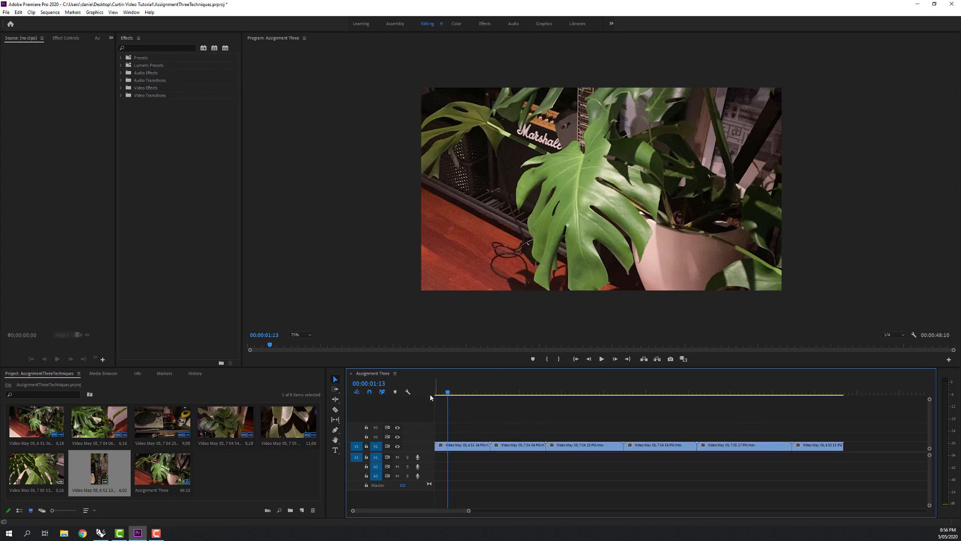
Play the sequence from its beginning.
drag(449, 393, 432, 410)
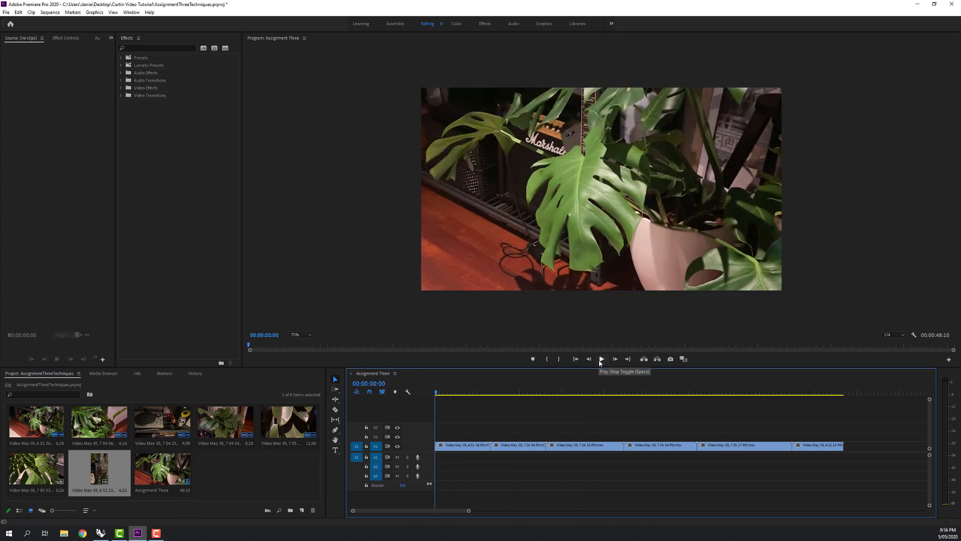
click(601, 358)
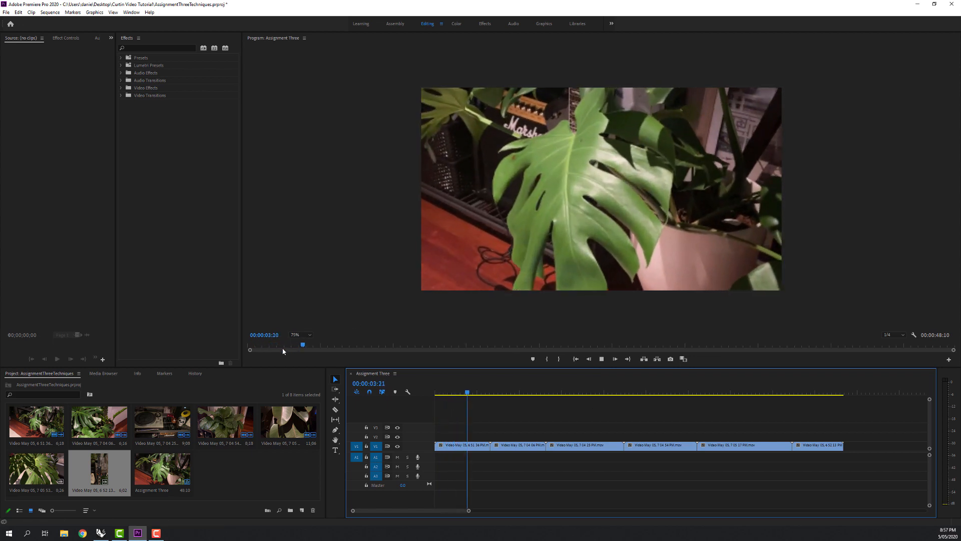
Set the Program monitor's zoom level to 100% and make the monitor taller so the whole frame fits.
click(309, 334)
click(301, 385)
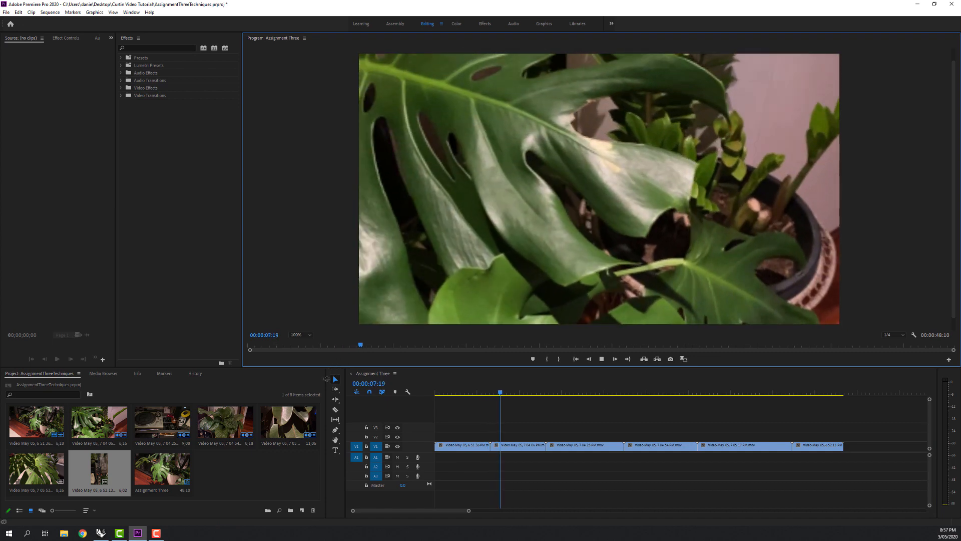
drag(331, 370, 320, 414)
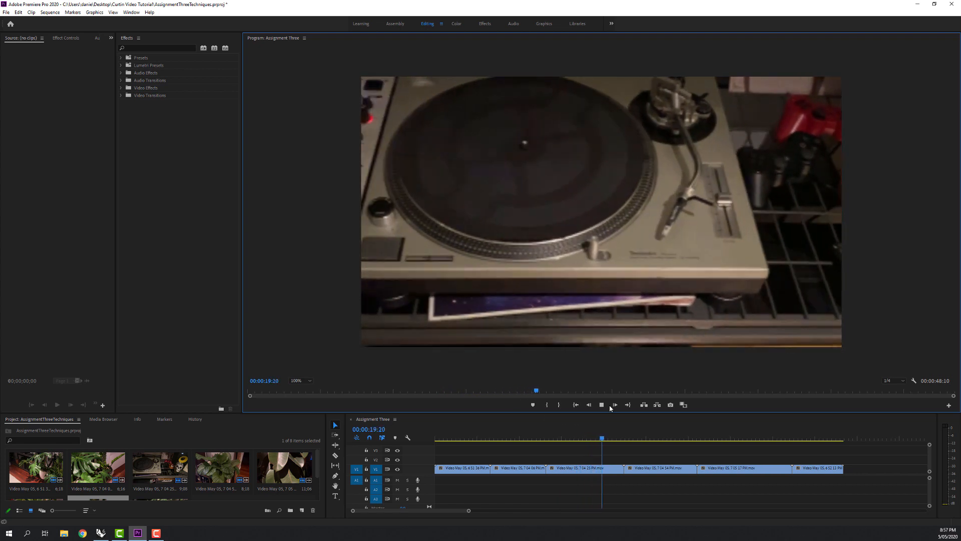
Stop playback, skip ahead to the fourth clip and play on to review the remaining footage.
click(601, 405)
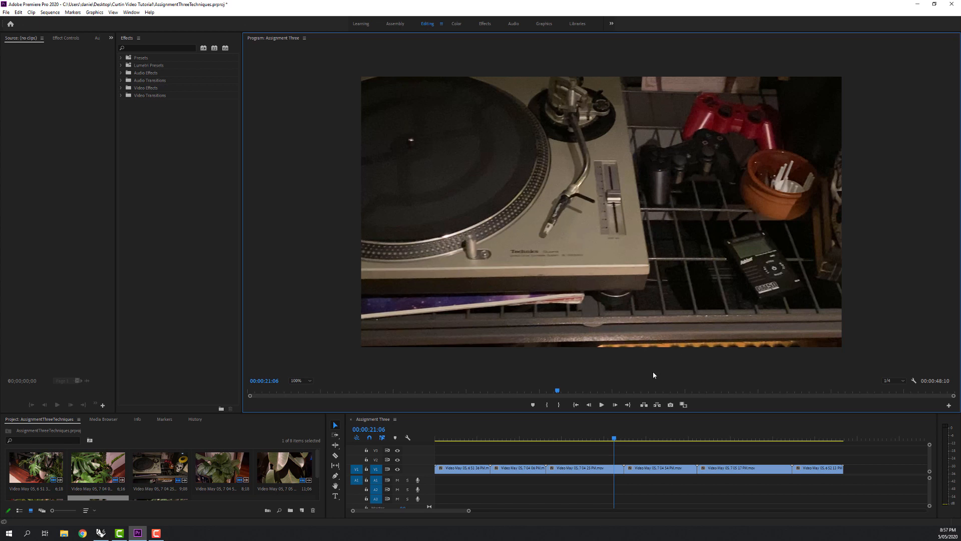
drag(560, 391, 597, 390)
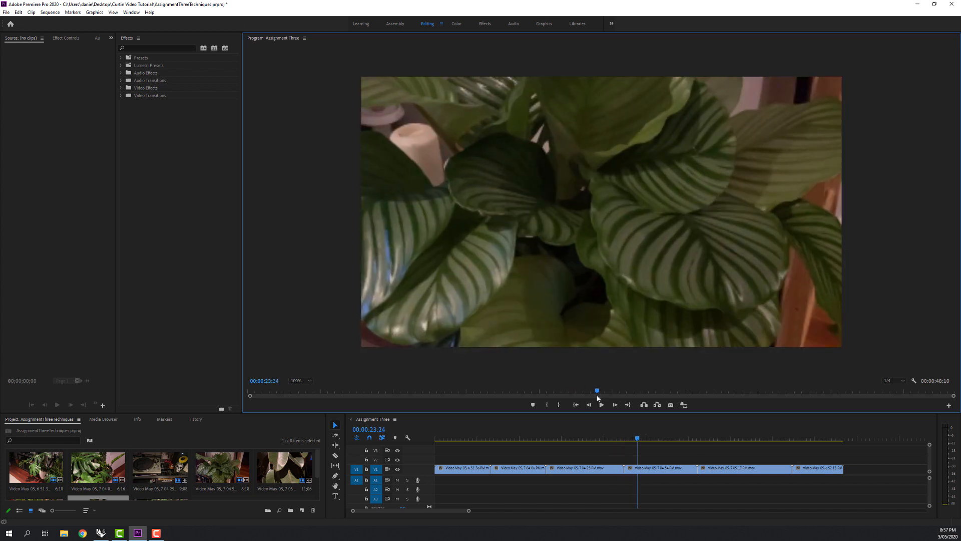
click(603, 405)
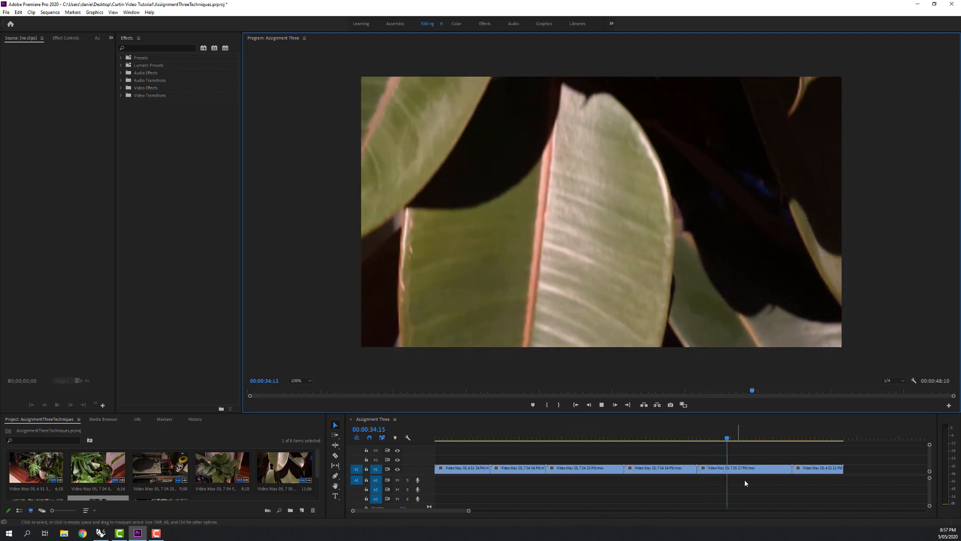
Open the first timeline clip in the Source monitor and dock that monitor in the same group as the Program monitor.
double_click(458, 469)
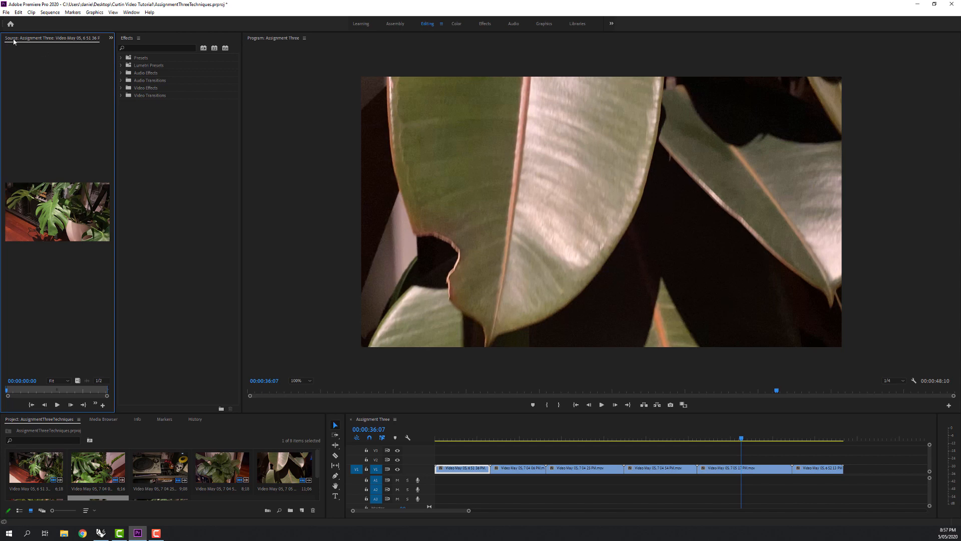
drag(13, 41, 331, 41)
click(429, 39)
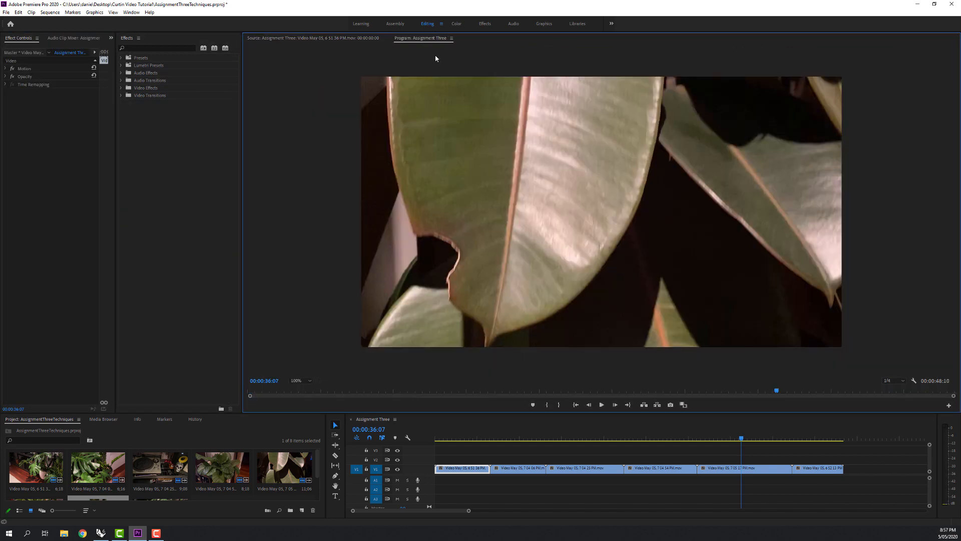
click(270, 38)
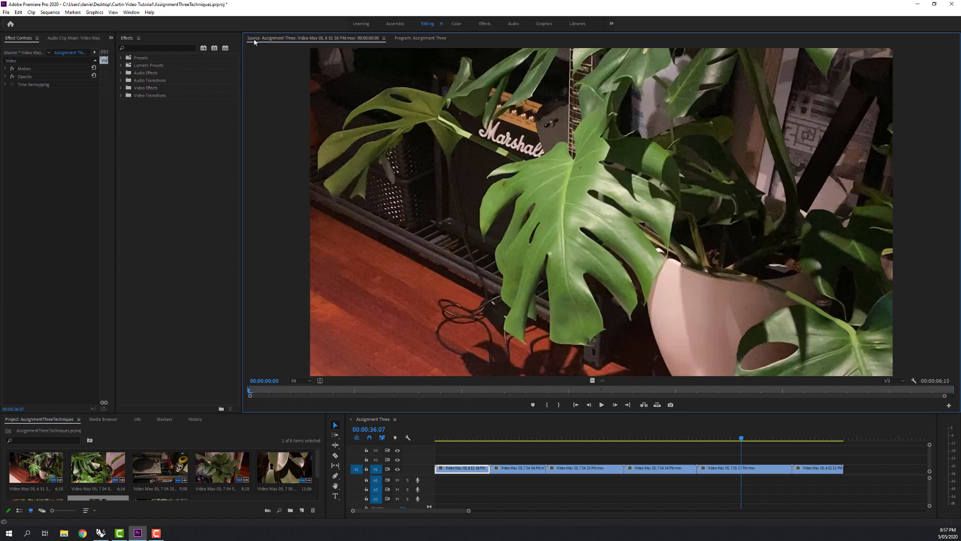
click(417, 40)
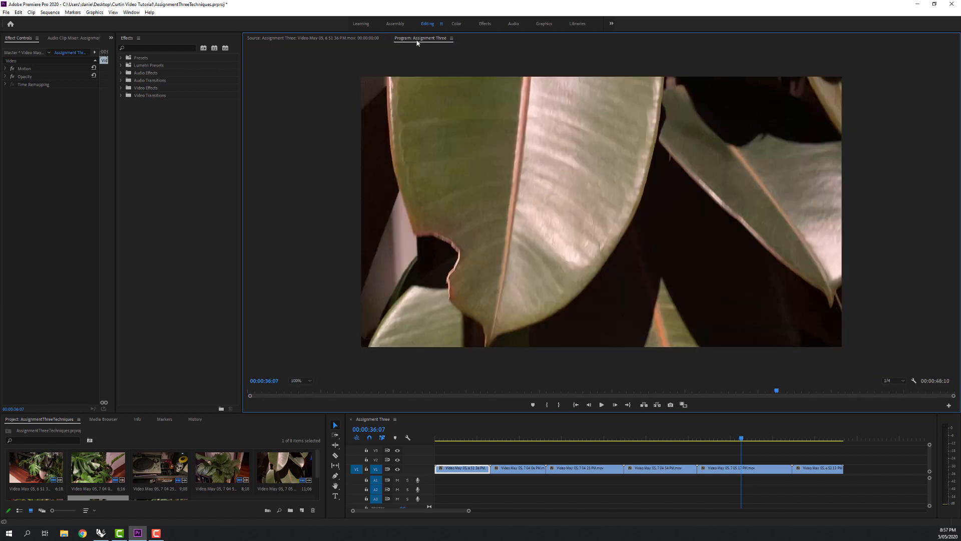
drag(514, 444, 500, 440)
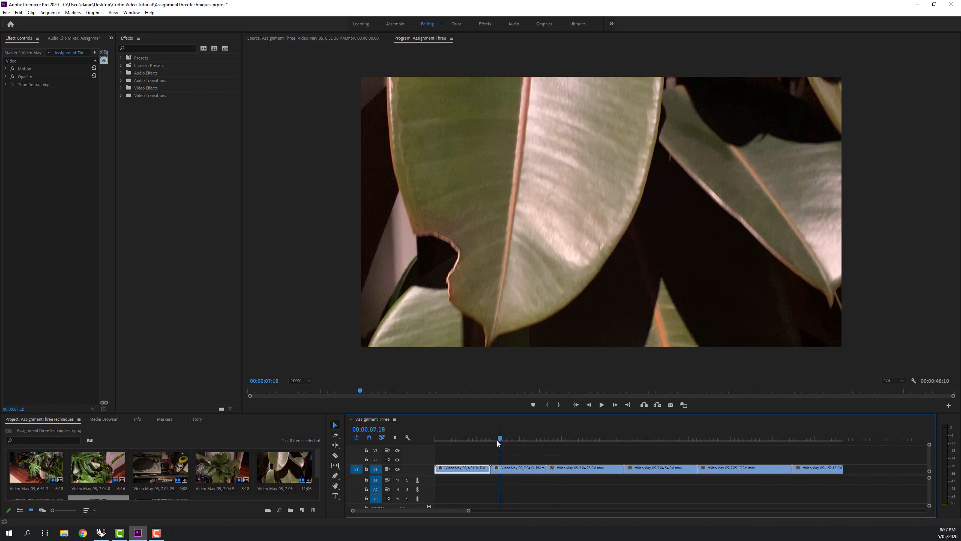
click(268, 43)
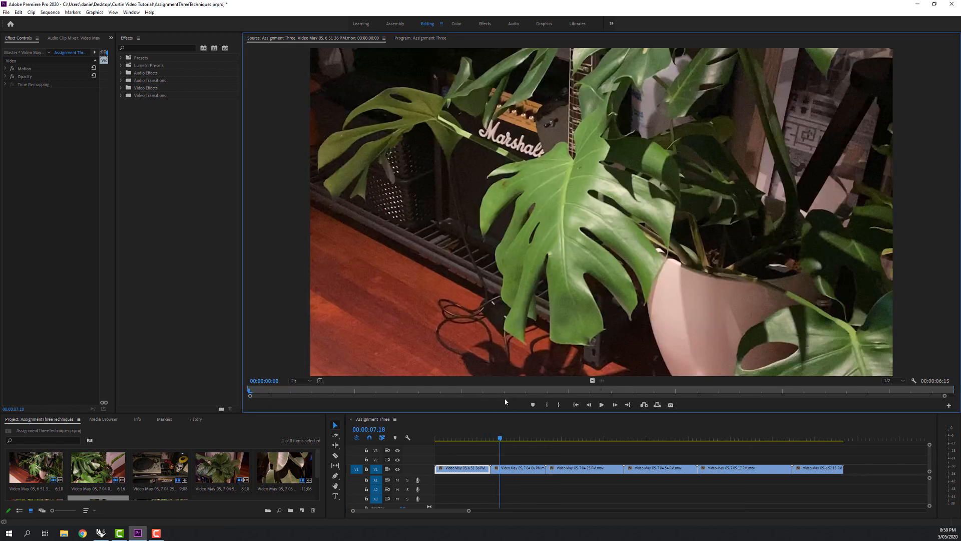
Set the Source monitor's playback resolution to 1/4 and mark the first clip's Out point at 00:00:03:23.
drag(249, 392, 518, 395)
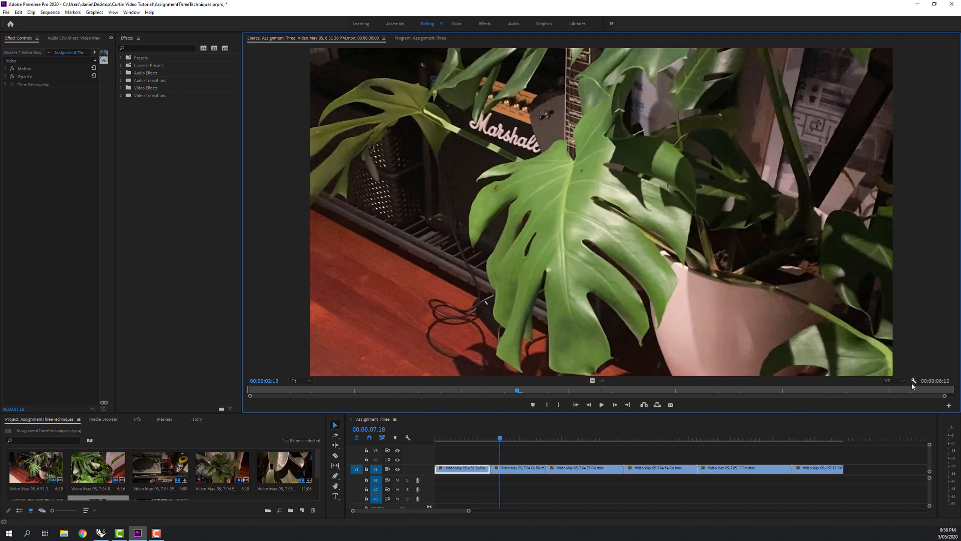
click(893, 380)
click(893, 403)
drag(512, 396, 669, 399)
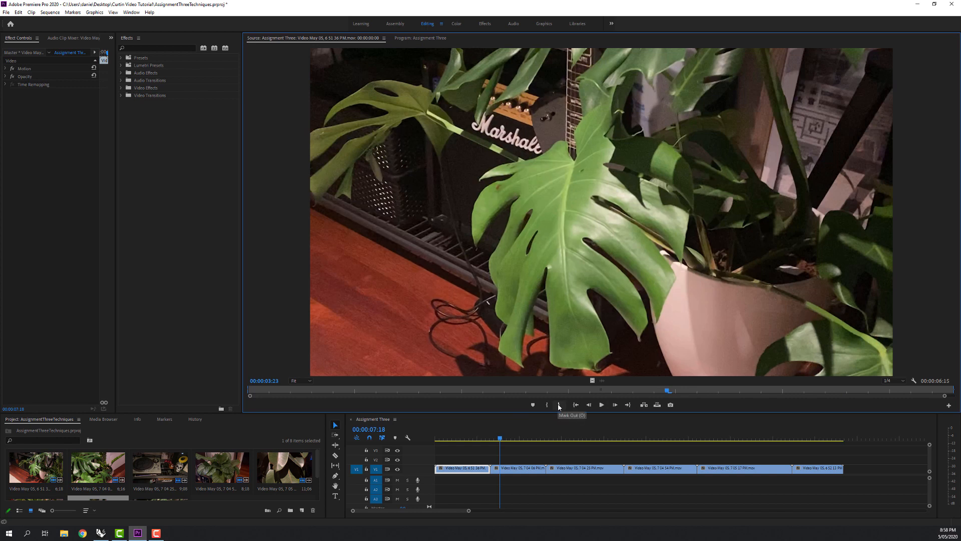
click(559, 405)
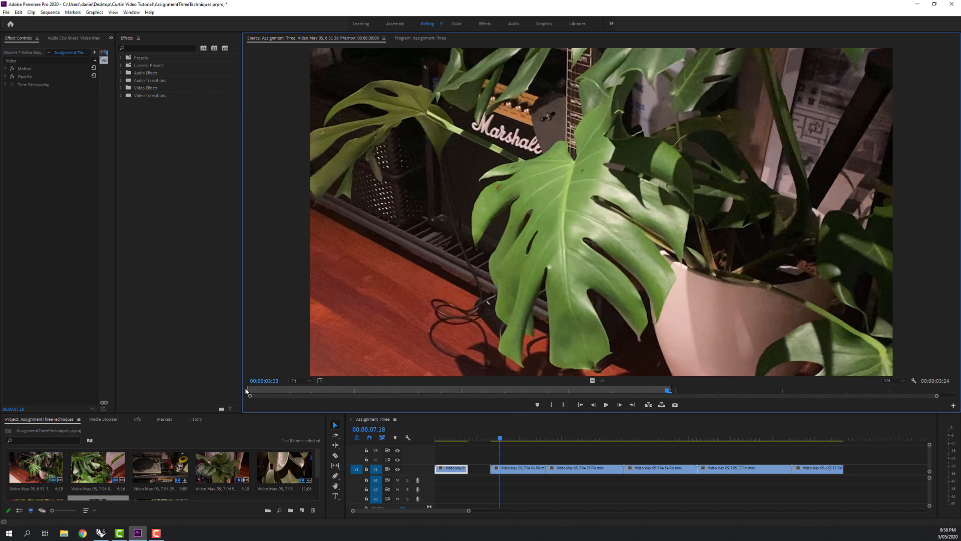
Ripple delete the gap between the first and second clips on V1.
click(479, 468)
click(479, 469)
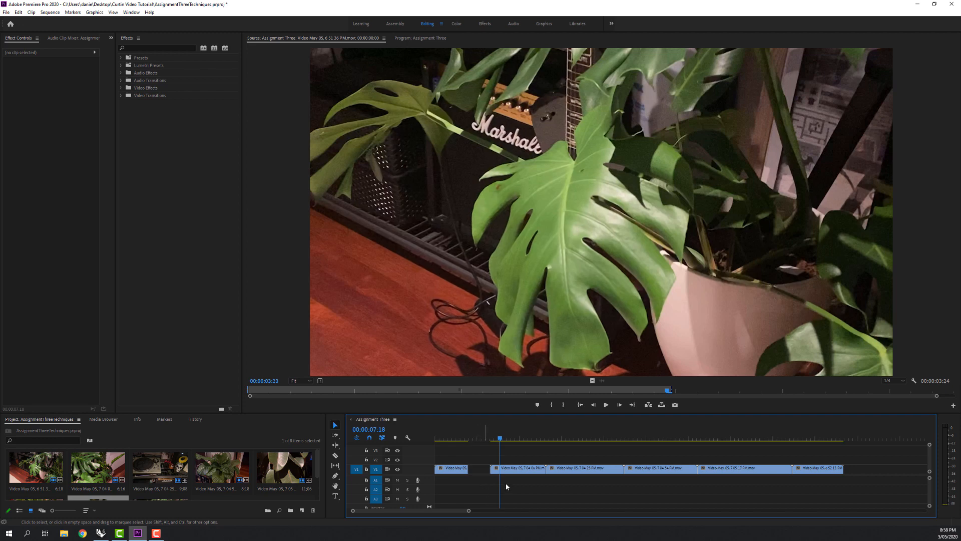
click(481, 472)
right_click(481, 472)
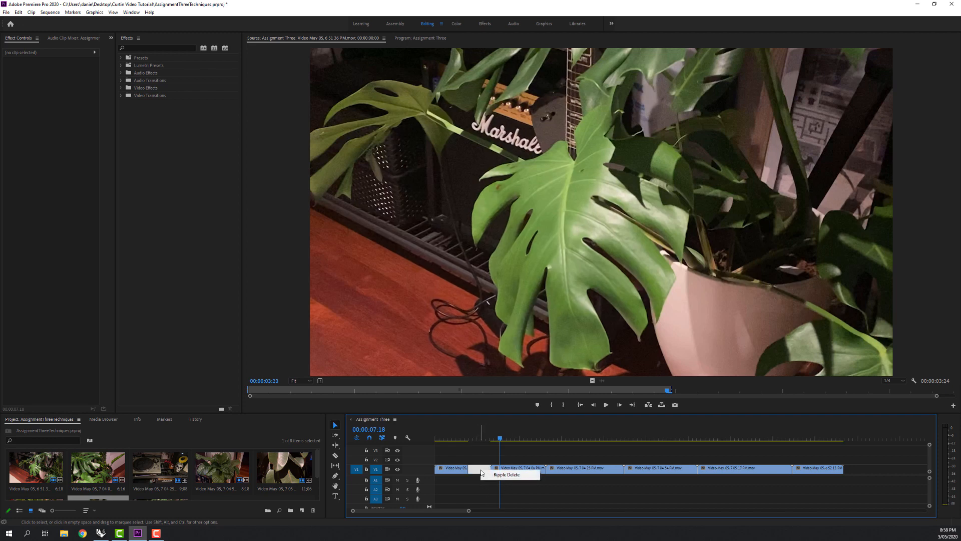
click(502, 476)
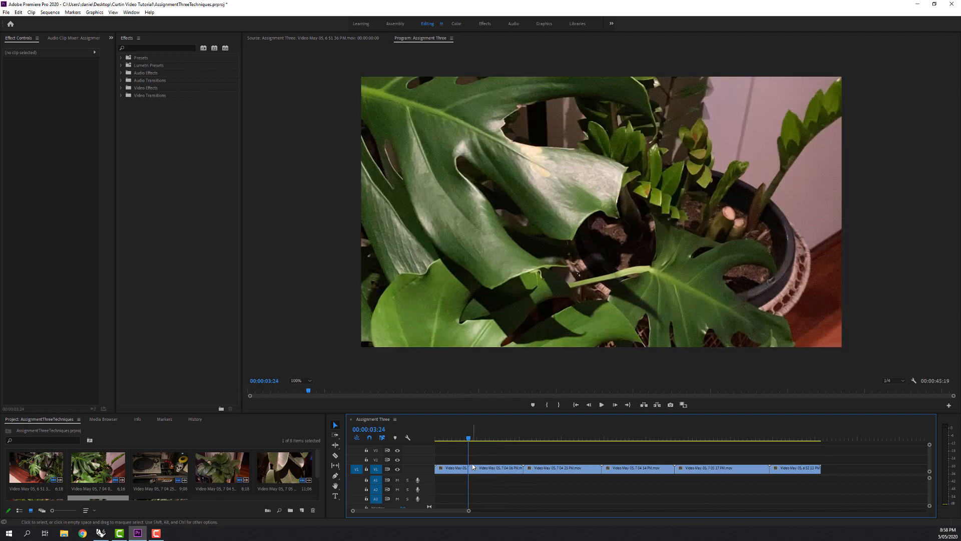
Open the second timeline clip in the Source monitor and mark its In point at 00:00:03:02 and Out point at 00:00:06:06.
click(482, 470)
double_click(499, 469)
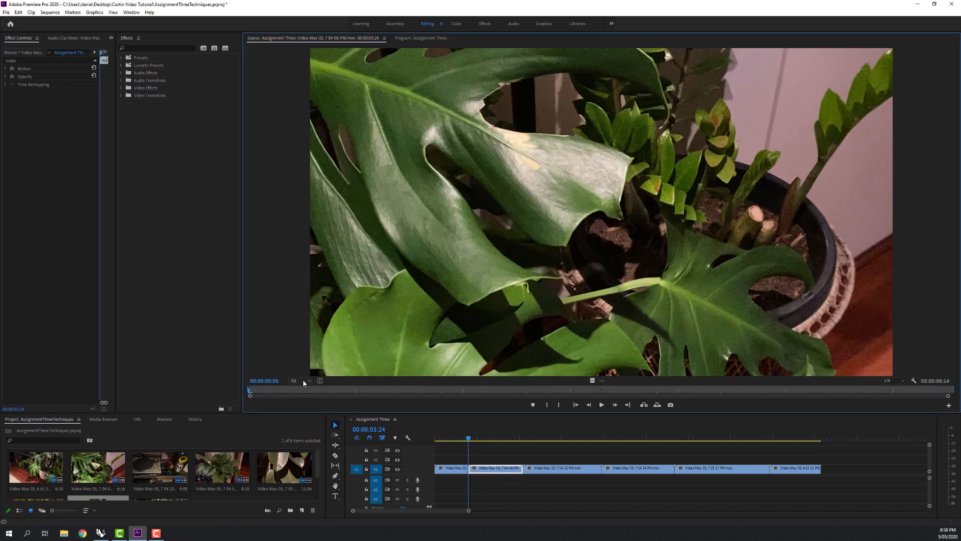
drag(253, 390, 581, 396)
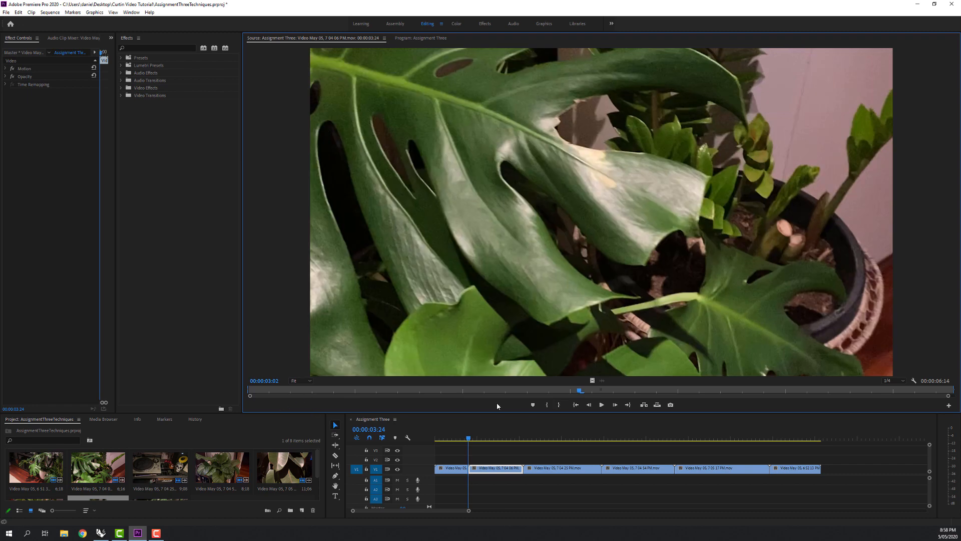
click(547, 404)
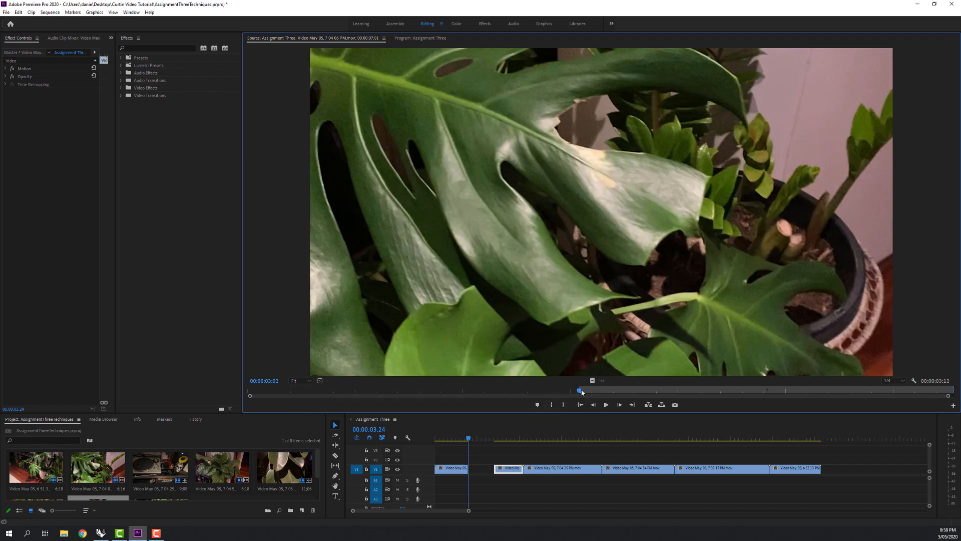
drag(582, 392, 919, 393)
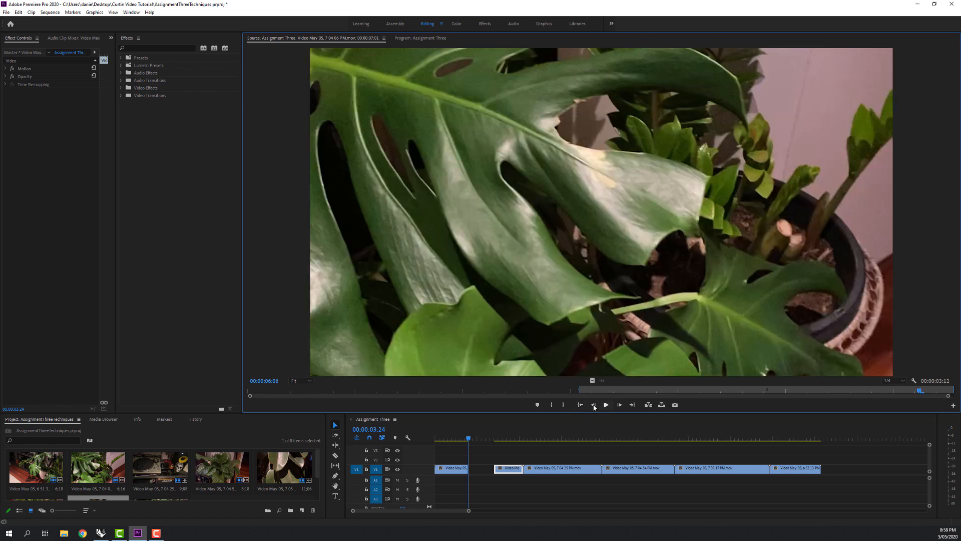
click(563, 404)
Move the trimmed second clip against the end of the first and ripple delete the gap before the third clip.
click(512, 470)
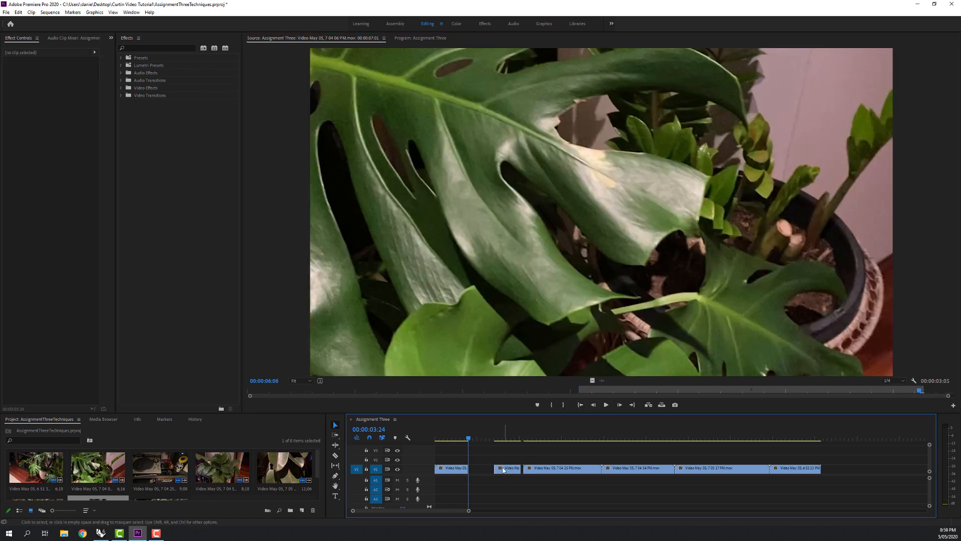
drag(503, 469, 478, 470)
right_click(508, 471)
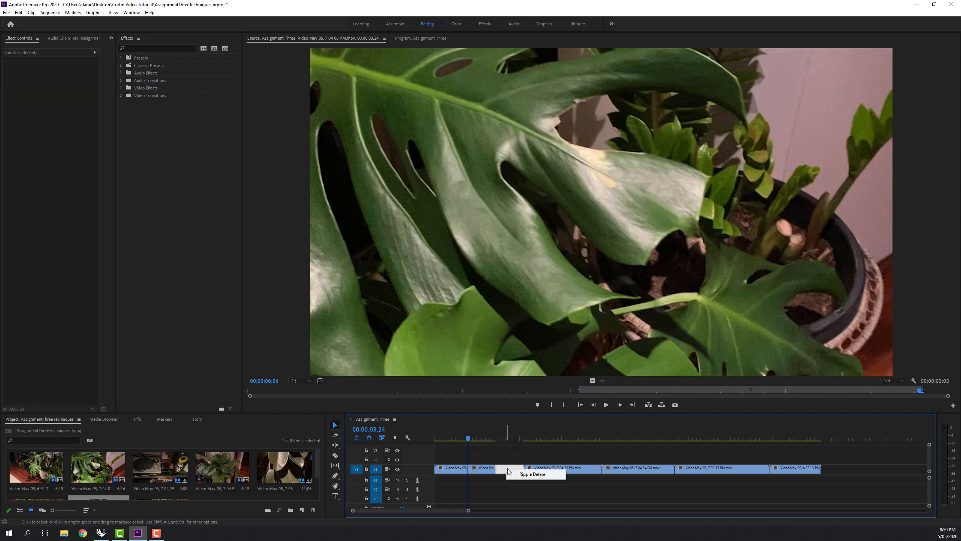
click(514, 475)
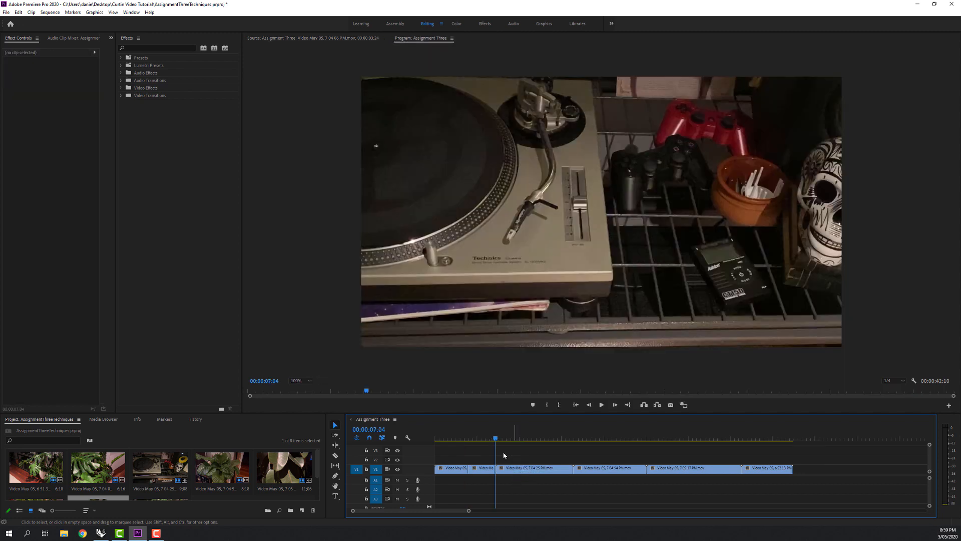
Scrub through the remaining clips to about 00:00:35:02 and set the Program monitor's zoom level to 25%.
drag(503, 440, 731, 440)
click(328, 354)
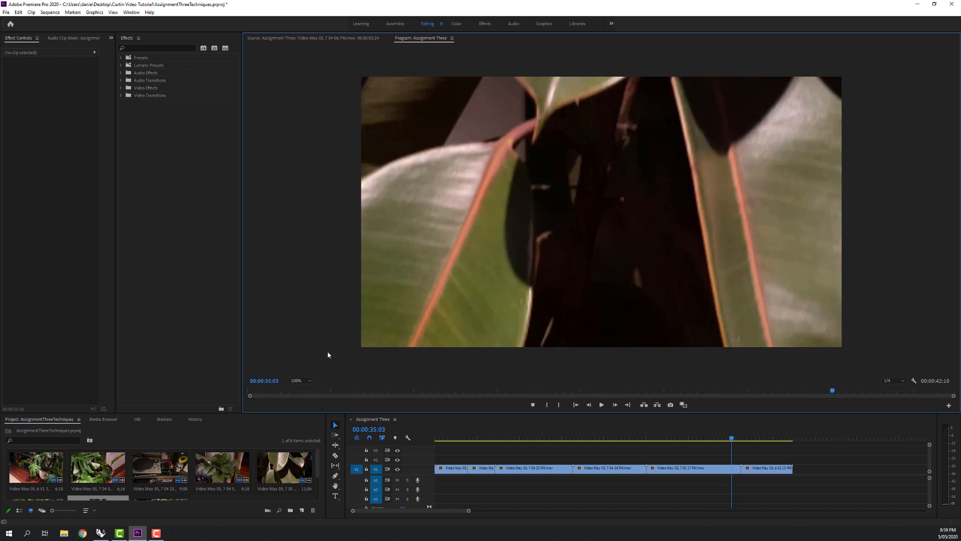
click(304, 382)
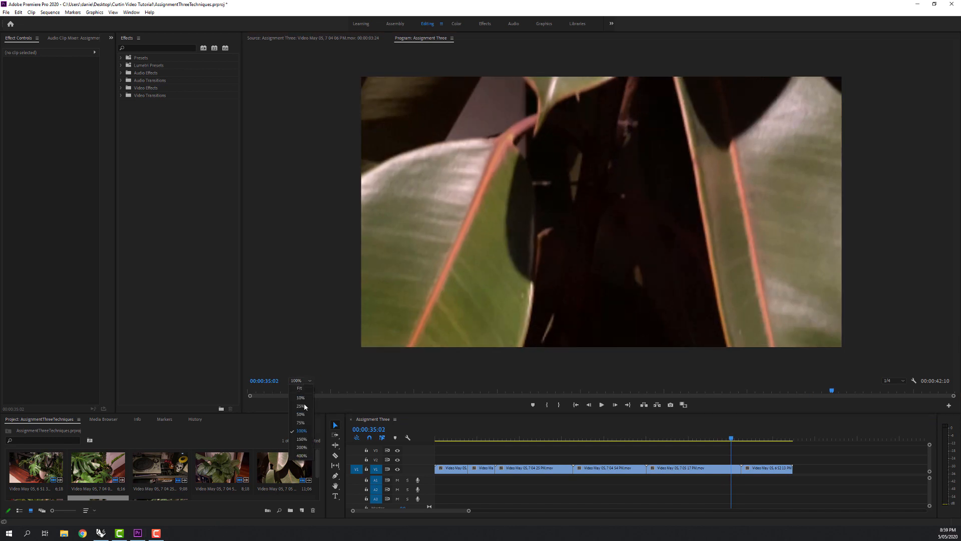
click(296, 405)
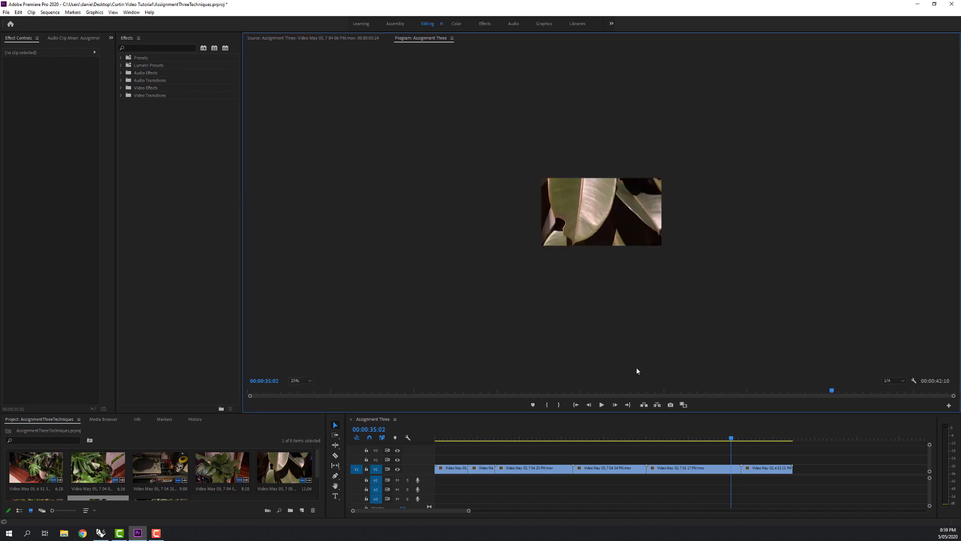
Go to the first clip at 00:00:02:08 and scale its oversized image down around the centre to roughly match the frame.
click(454, 470)
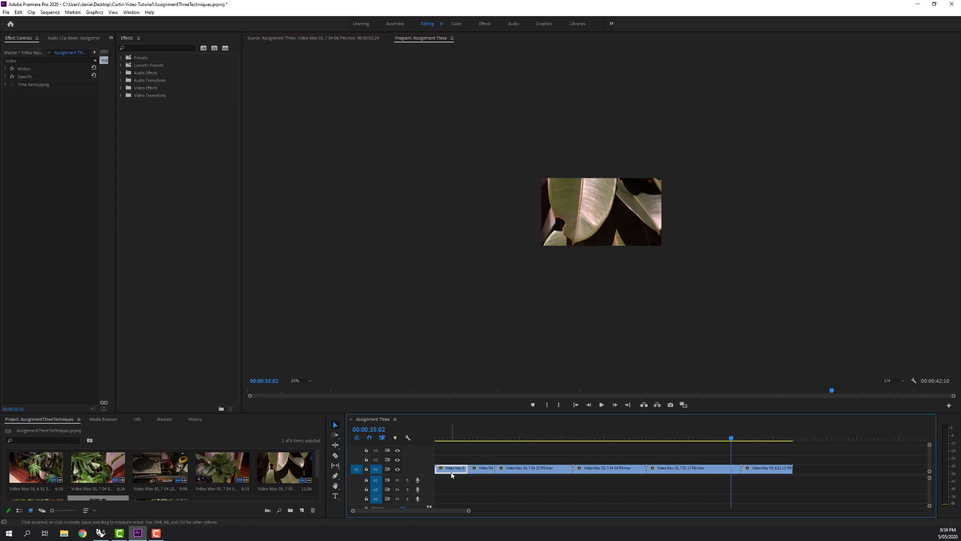
click(457, 446)
drag(732, 439, 454, 439)
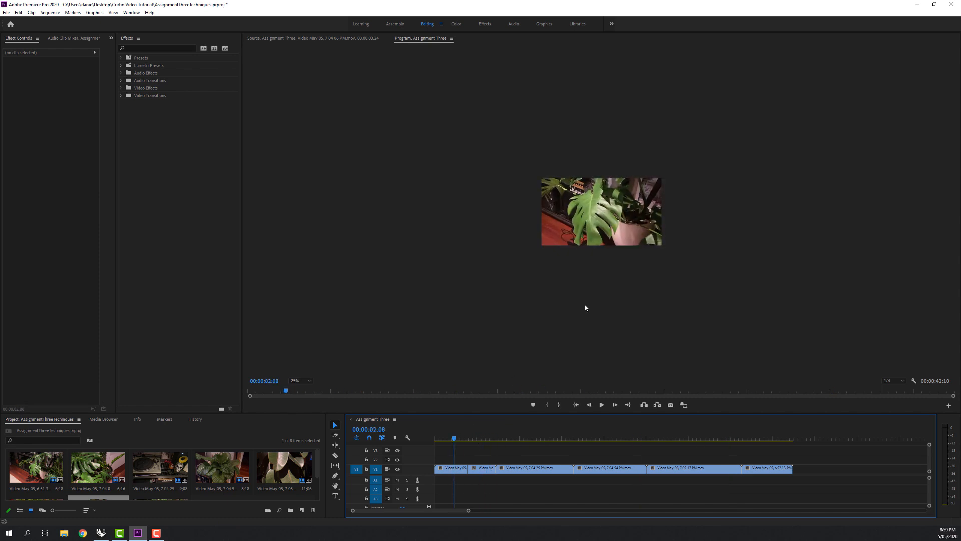
click(597, 222)
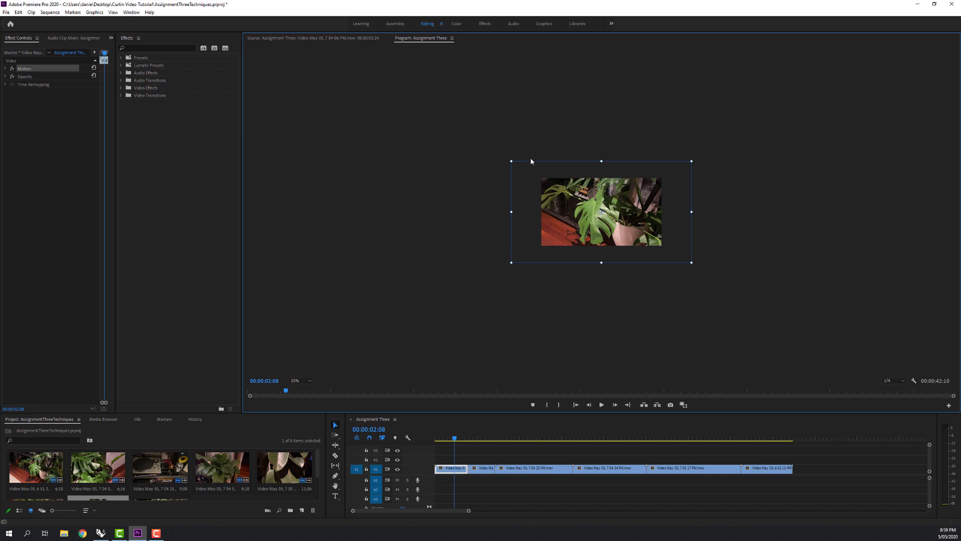
drag(534, 179, 563, 195)
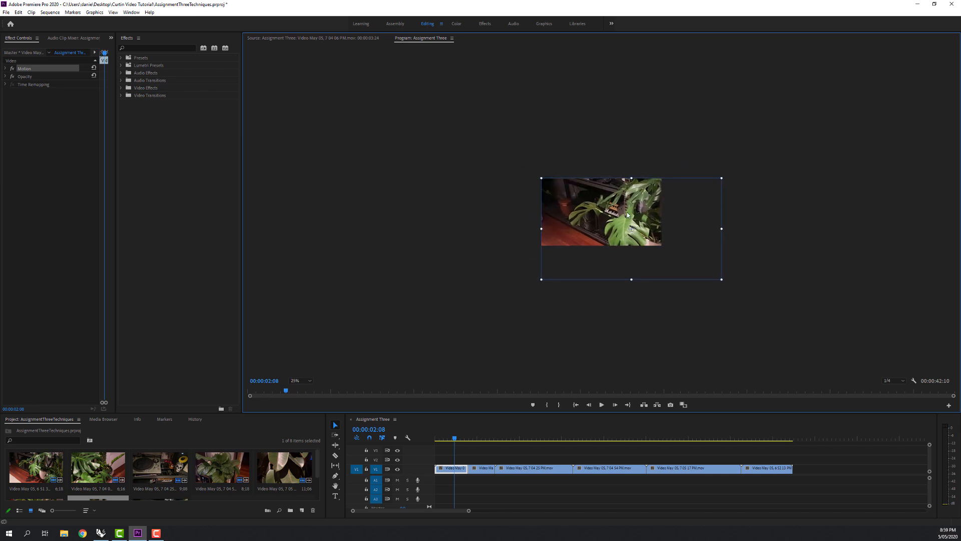
drag(600, 230, 546, 195)
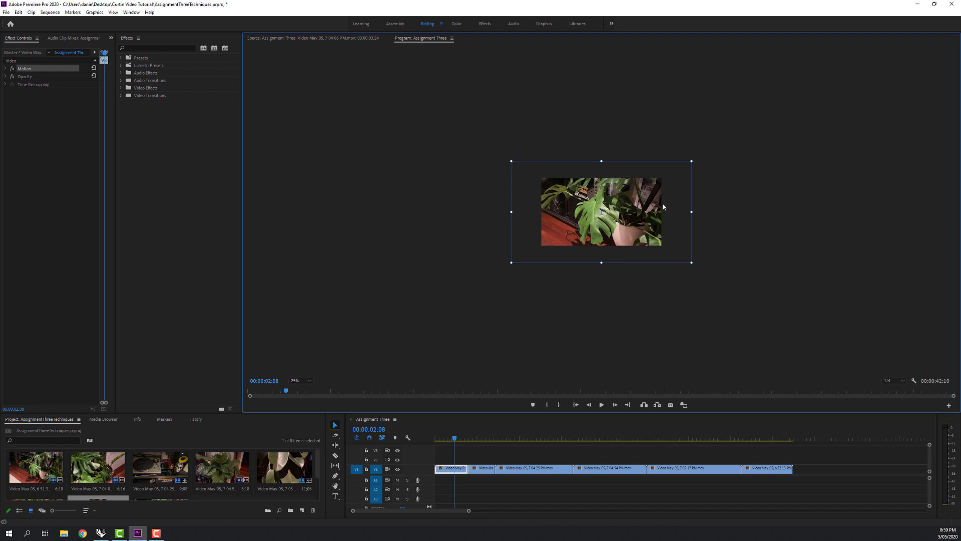
drag(510, 161, 525, 178)
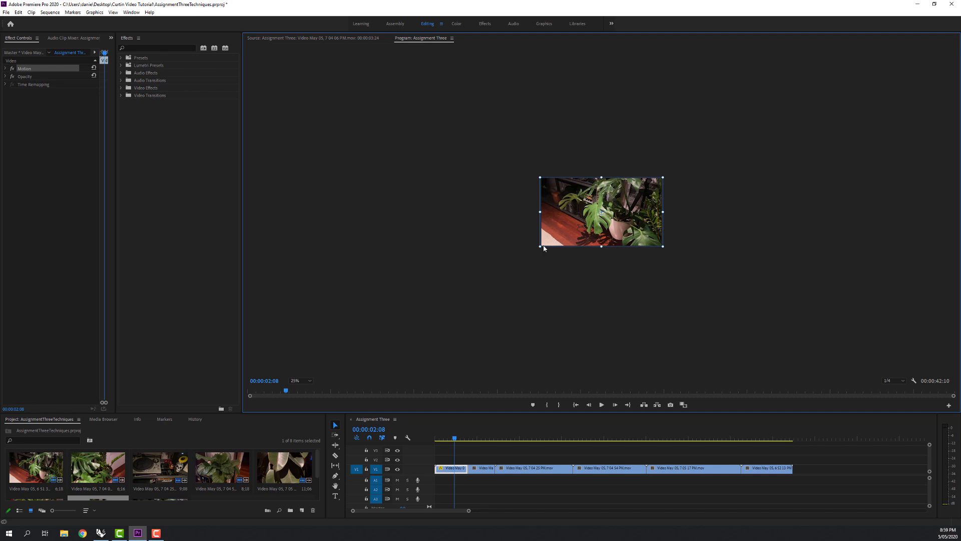
key(Left)
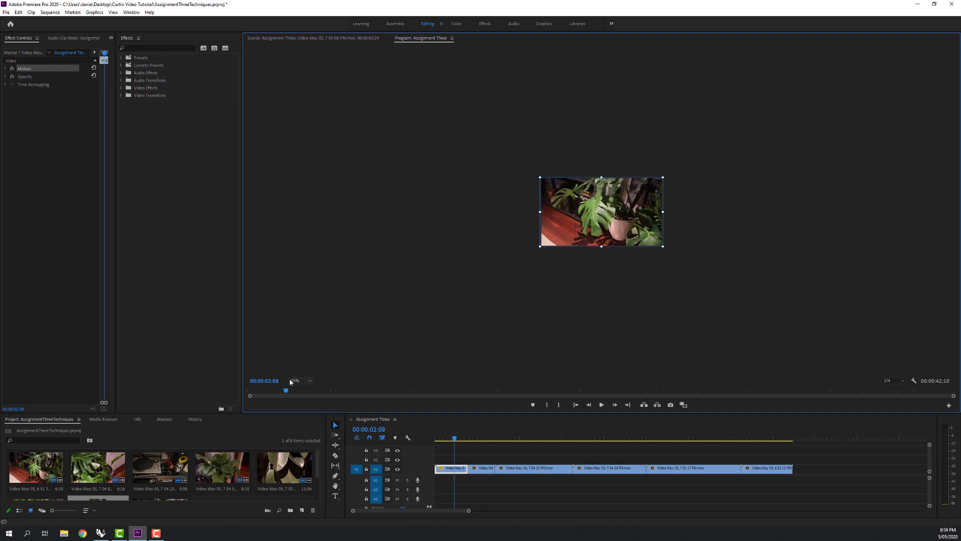
Set the Program monitor's zoom level to 75% and fine-tune the first clip's scale so its edges just cover the frame.
click(300, 381)
click(300, 425)
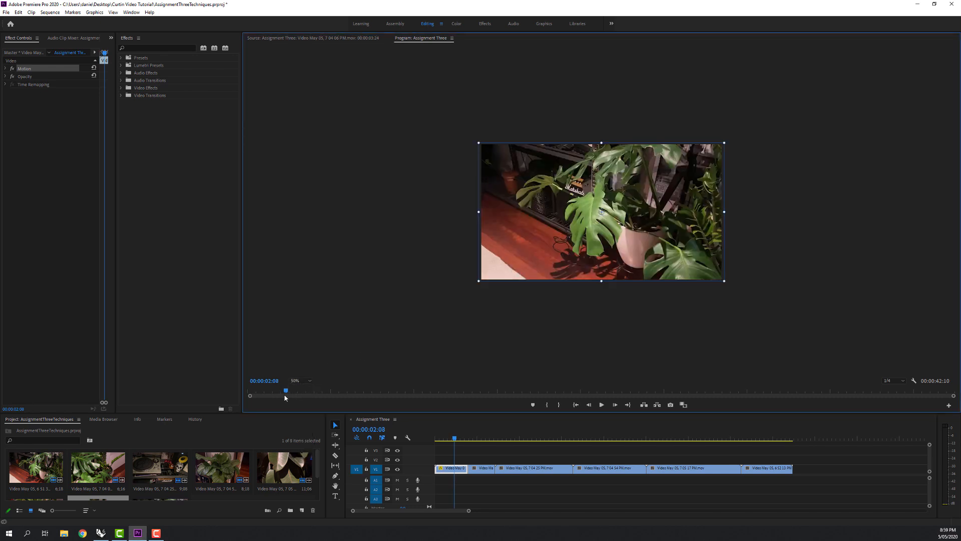
click(301, 381)
click(300, 430)
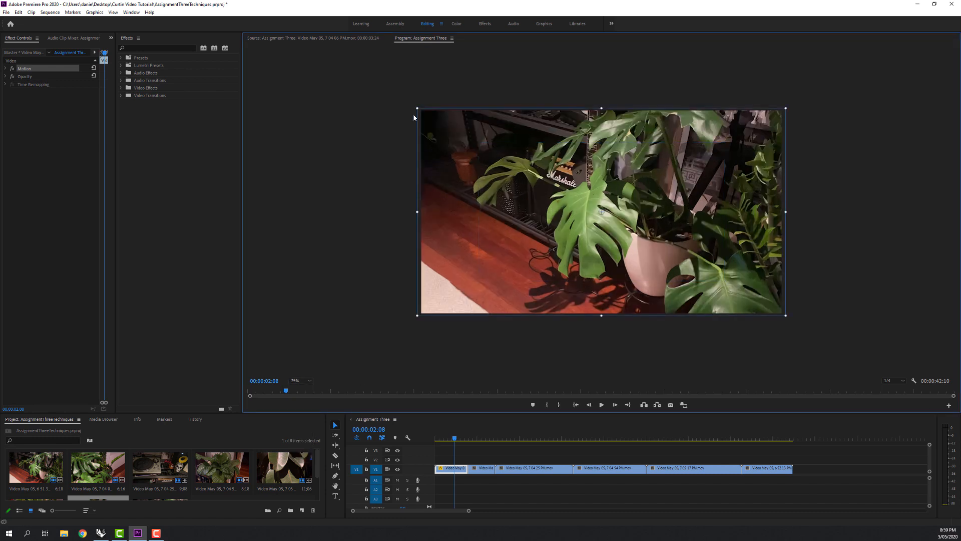
drag(415, 106, 470, 165)
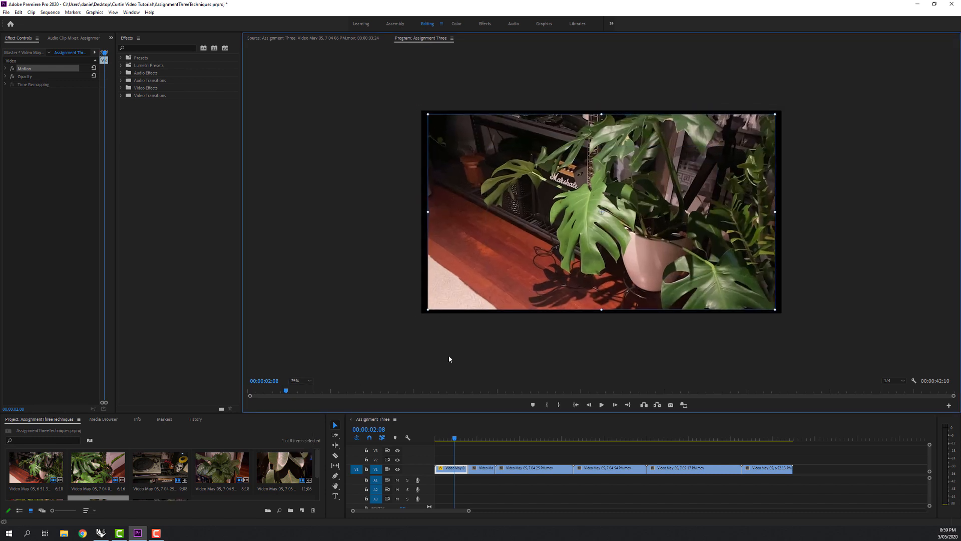
drag(429, 113, 423, 107)
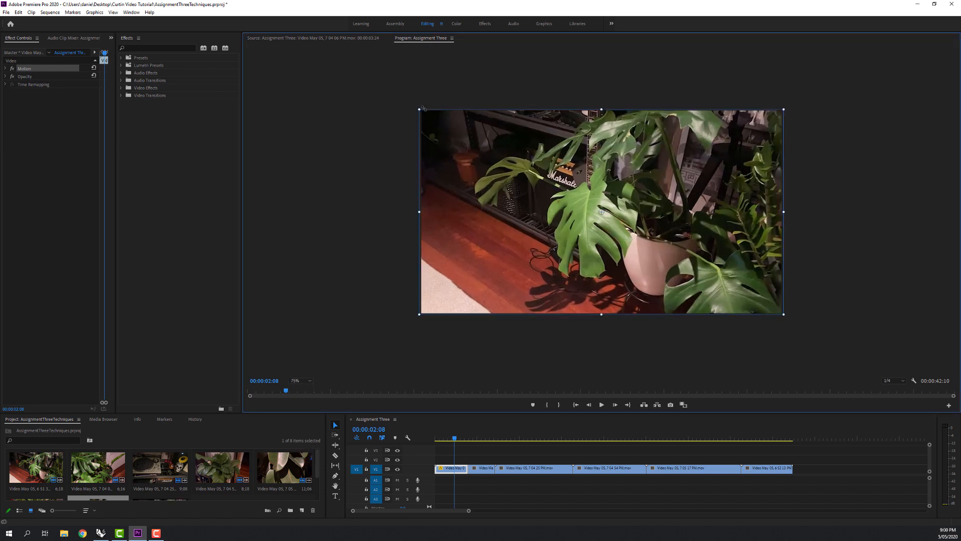
Scale the second and third clips down in the Program monitor so each image just fills the frame.
double_click(482, 468)
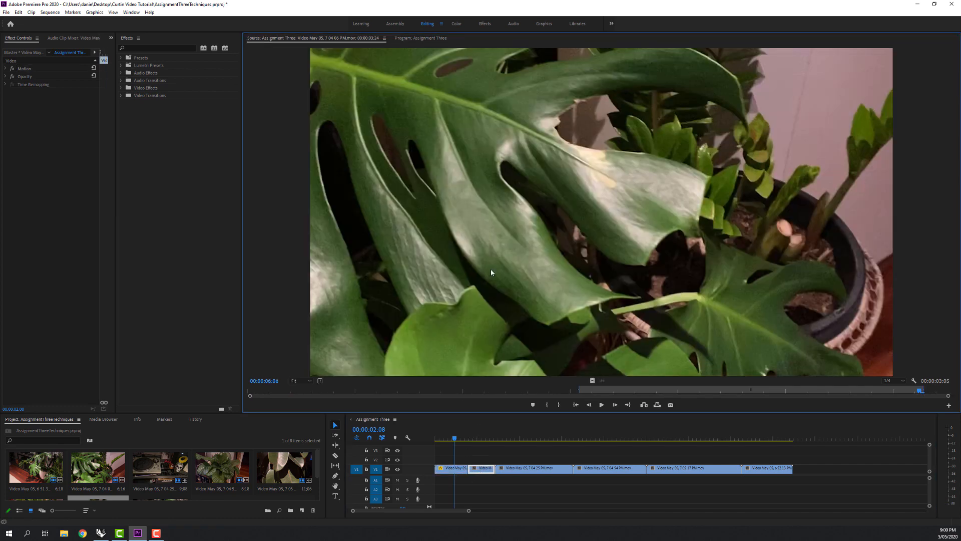
click(481, 438)
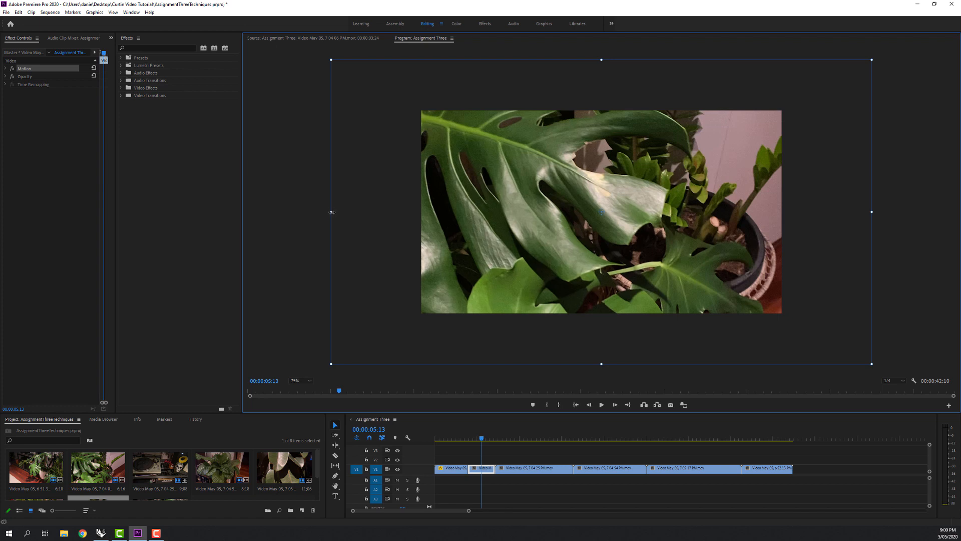
drag(323, 213, 410, 212)
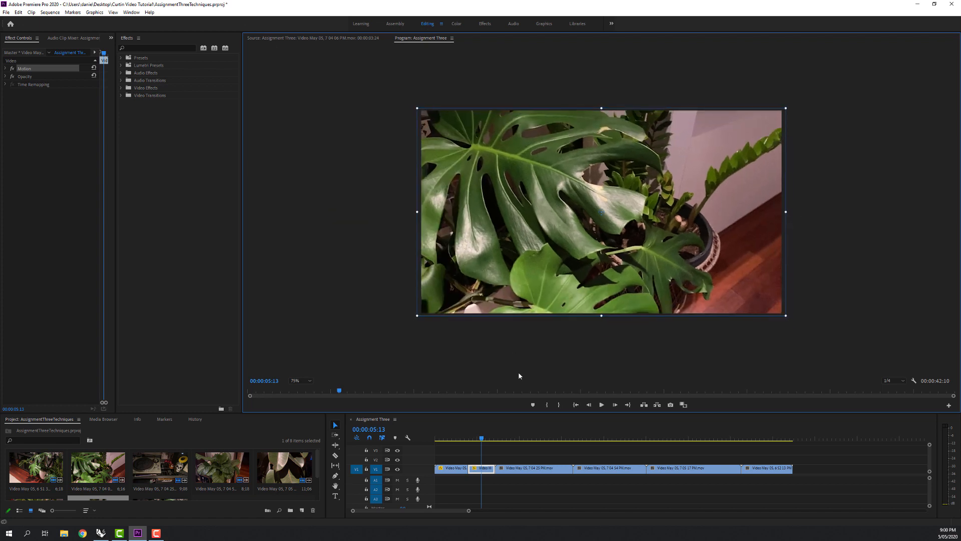
double_click(531, 467)
click(523, 438)
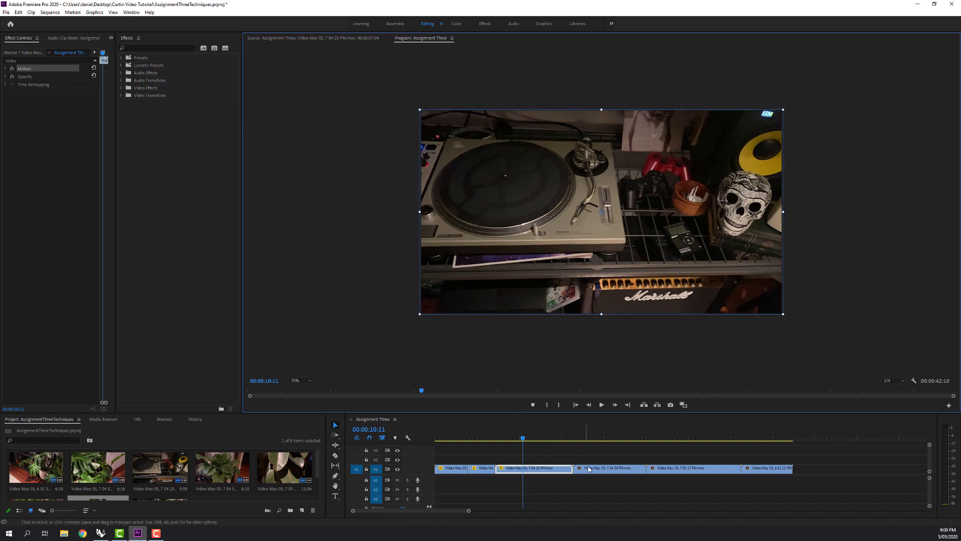
Scale the fourth and fifth clips down in the Program monitor so each image just fills the frame.
click(583, 438)
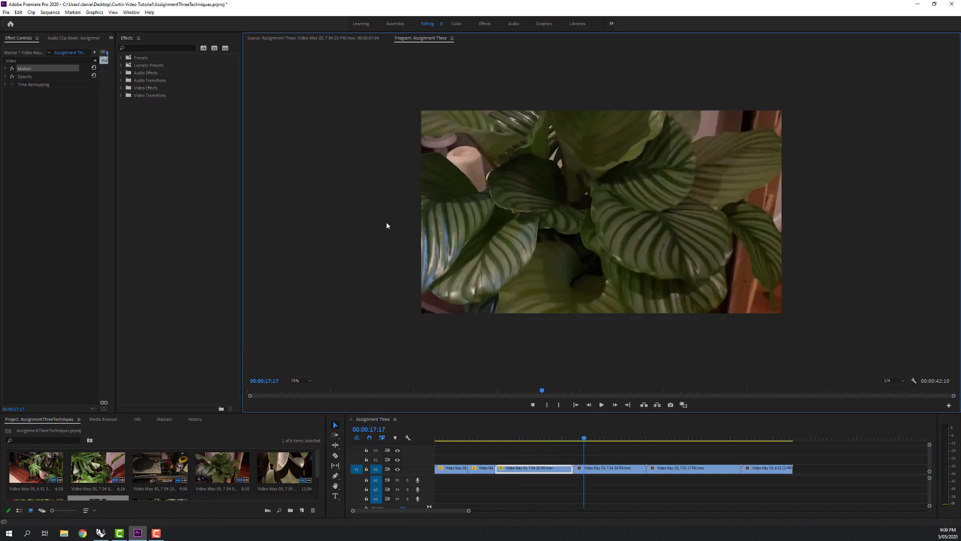
click(365, 227)
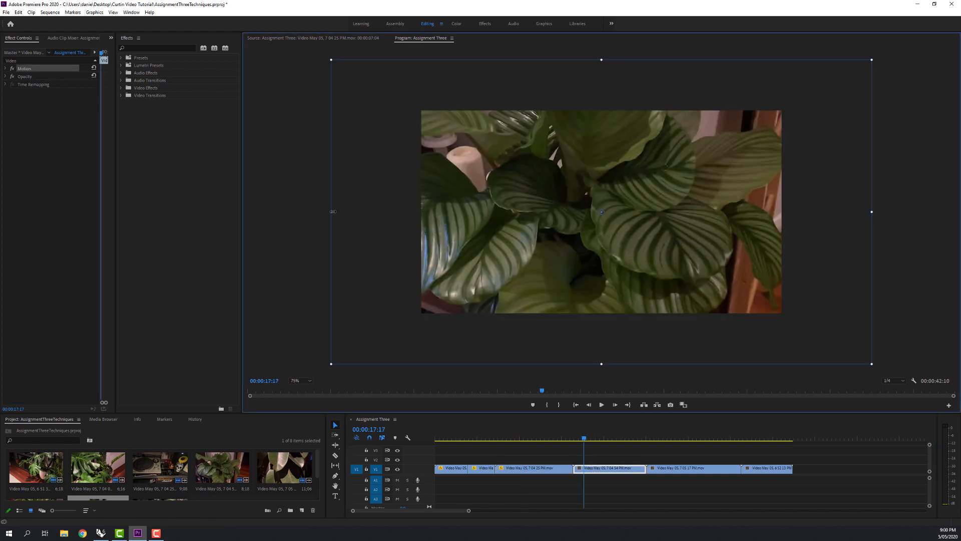
drag(332, 212, 418, 211)
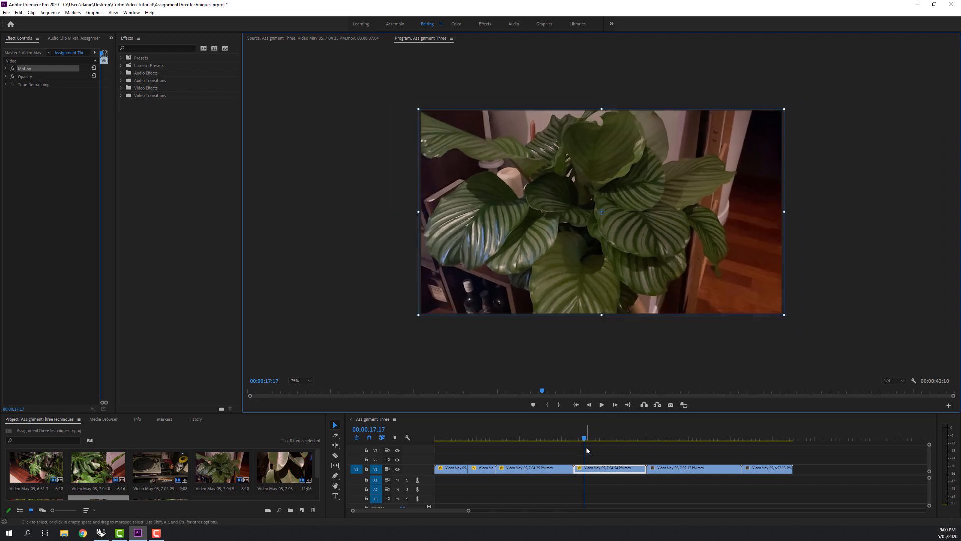
click(679, 437)
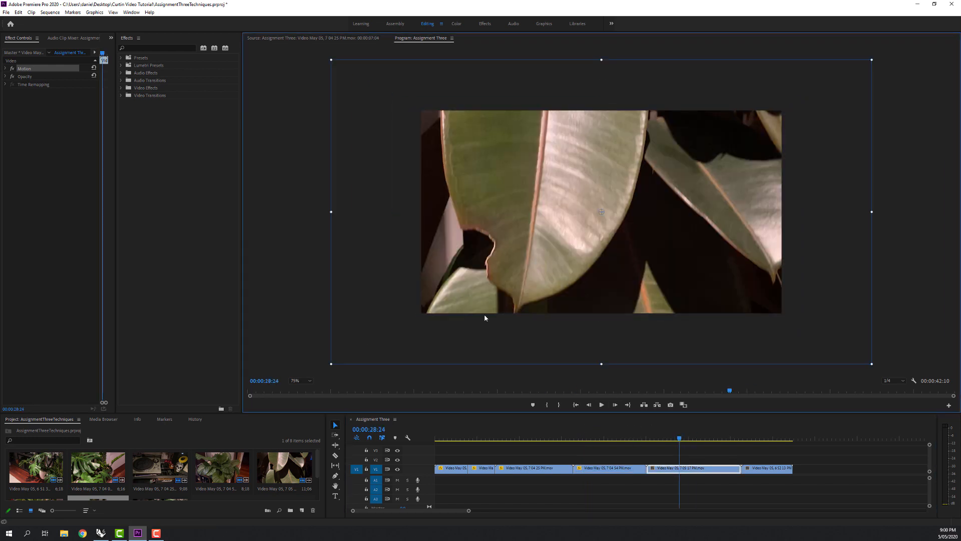
drag(330, 211, 418, 211)
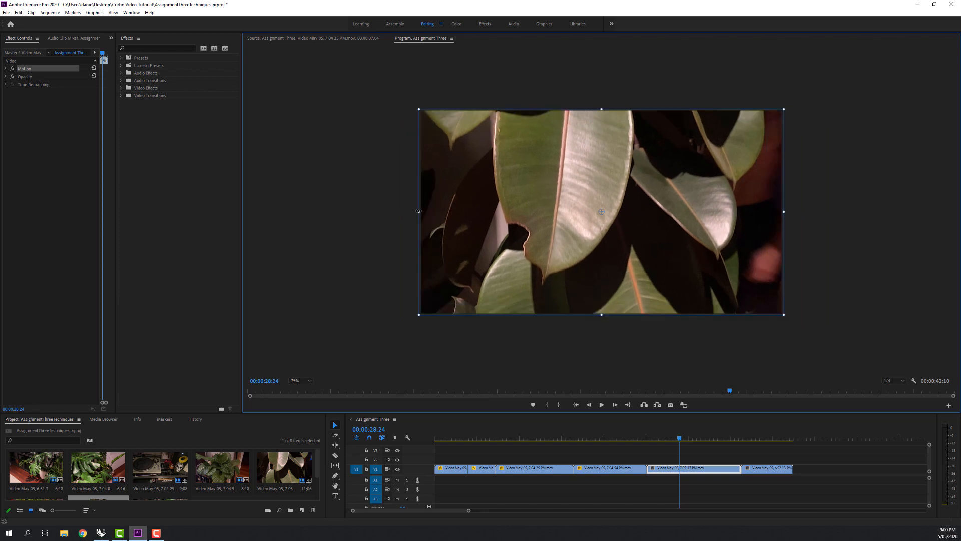
Scale the last clip, the portrait guitar headstock shot, down until its full height fits inside the frame.
drag(751, 438, 754, 438)
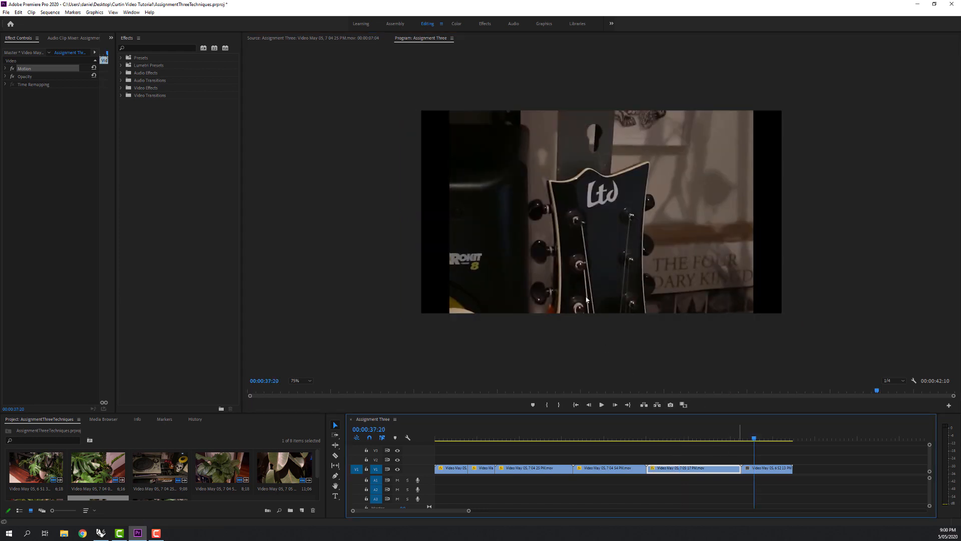
click(578, 278)
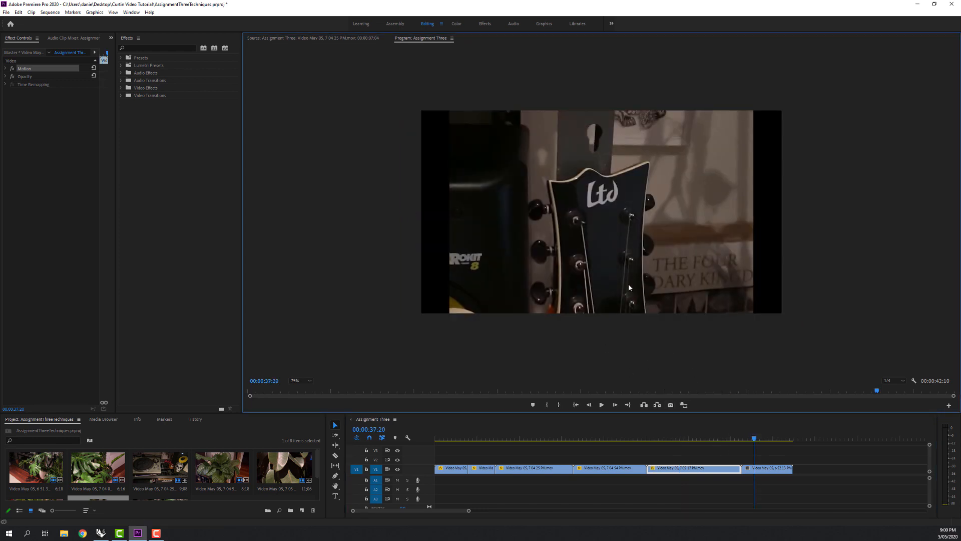
key(Right)
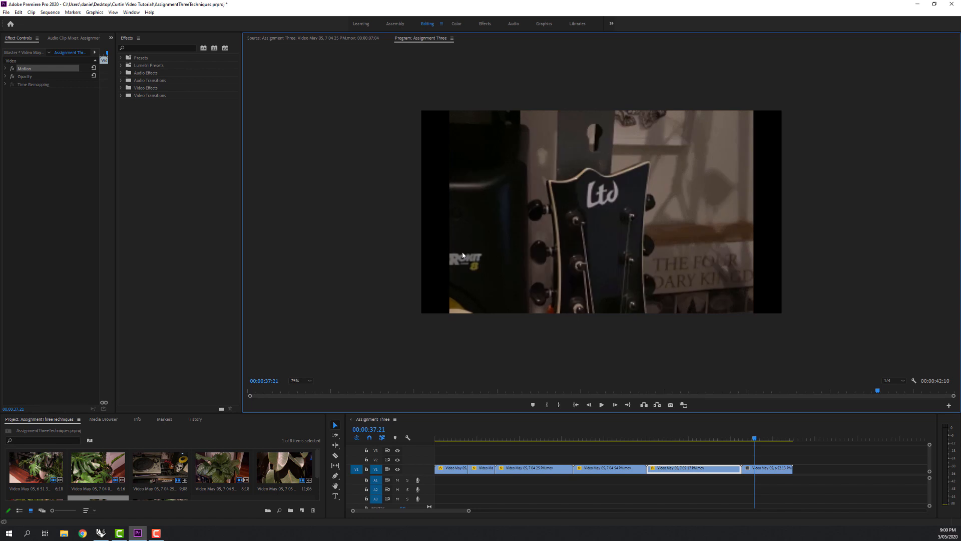
click(649, 390)
click(765, 438)
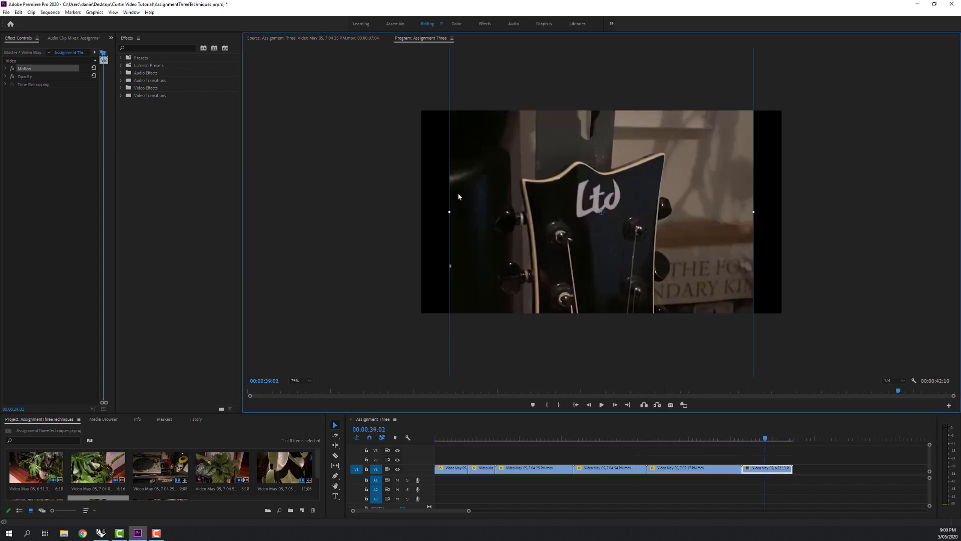
drag(448, 210, 541, 206)
click(488, 229)
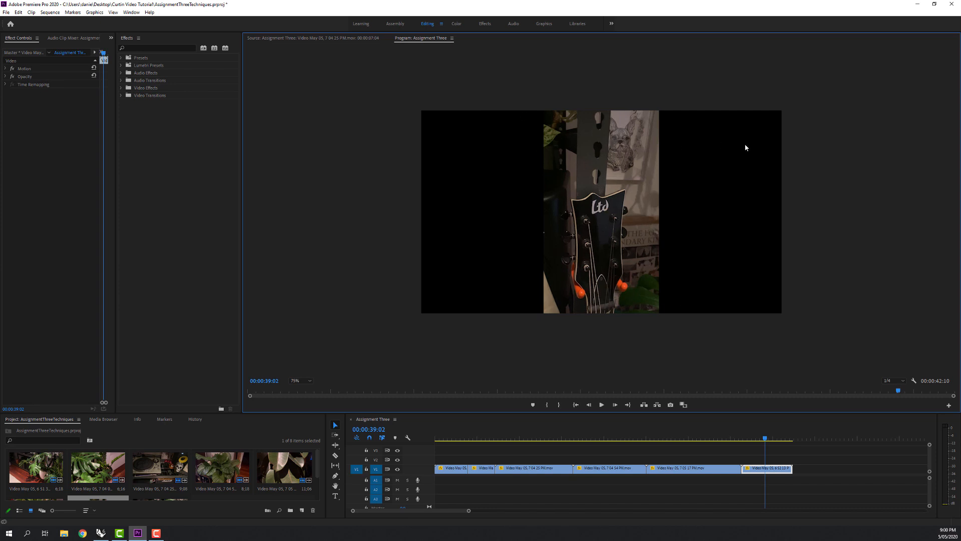
mouse_move(765, 439)
mouse_down()
mouse_move(714, 439)
mouse_move(767, 438)
mouse_up()
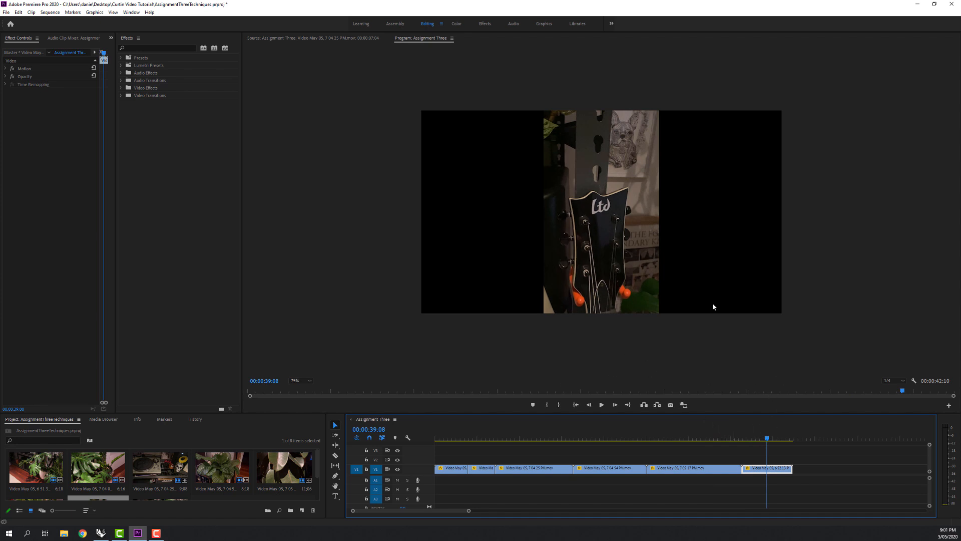
Delete the portrait guitar headstock clip from the end of the sequence and return the playhead to the start.
key(Delete)
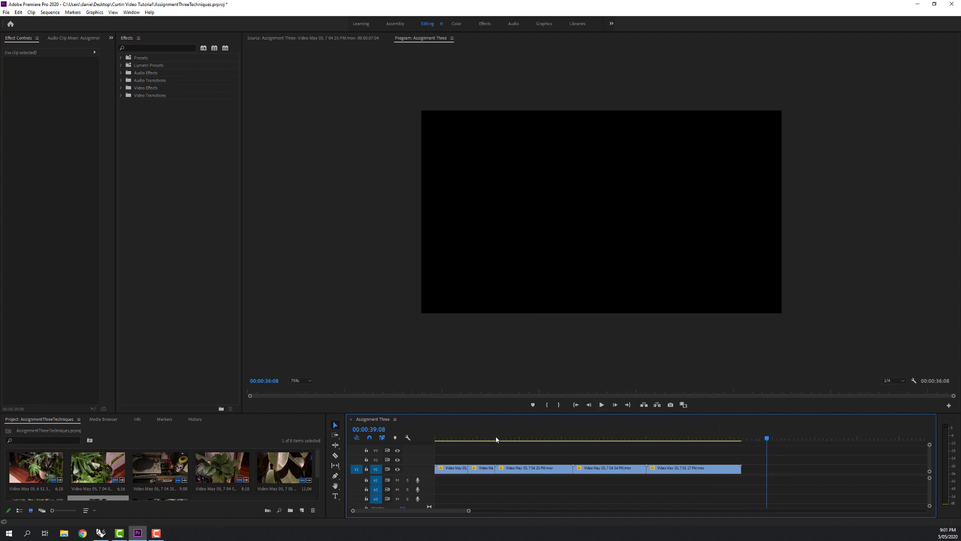
drag(479, 439, 415, 437)
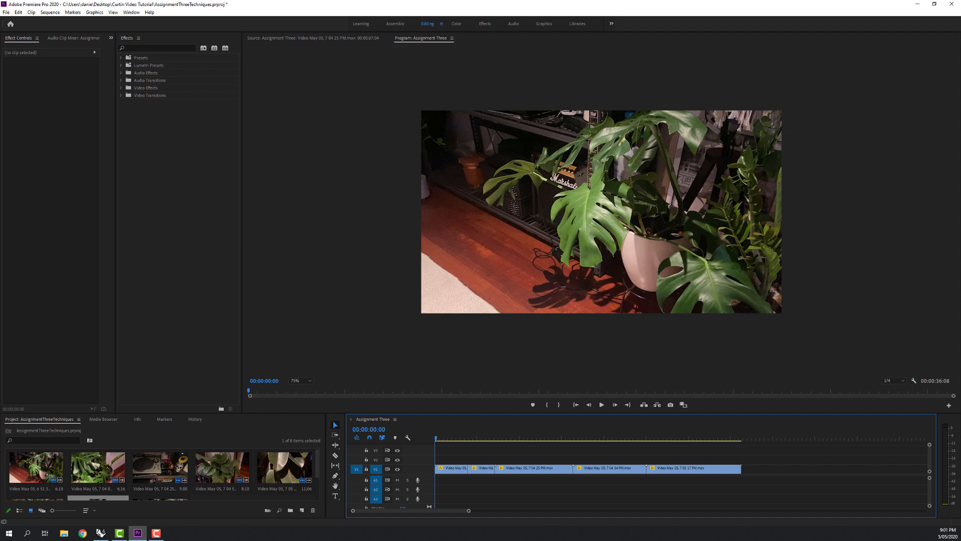
Switch to Rhino and Grasshopper and tile their windows side by side over Premiere Pro.
key(alt+Tab)
drag(795, 82, 201, 65)
drag(781, 74, 960, 106)
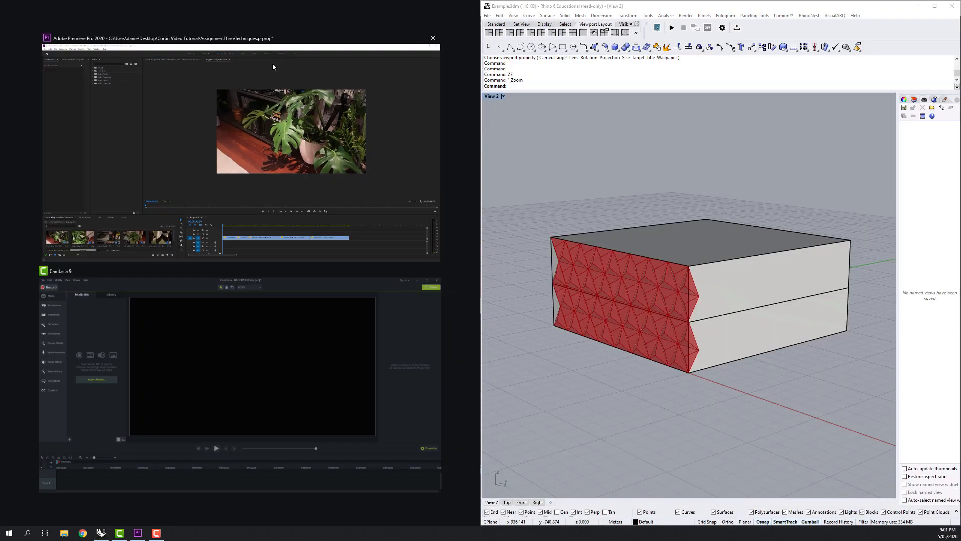
click(240, 104)
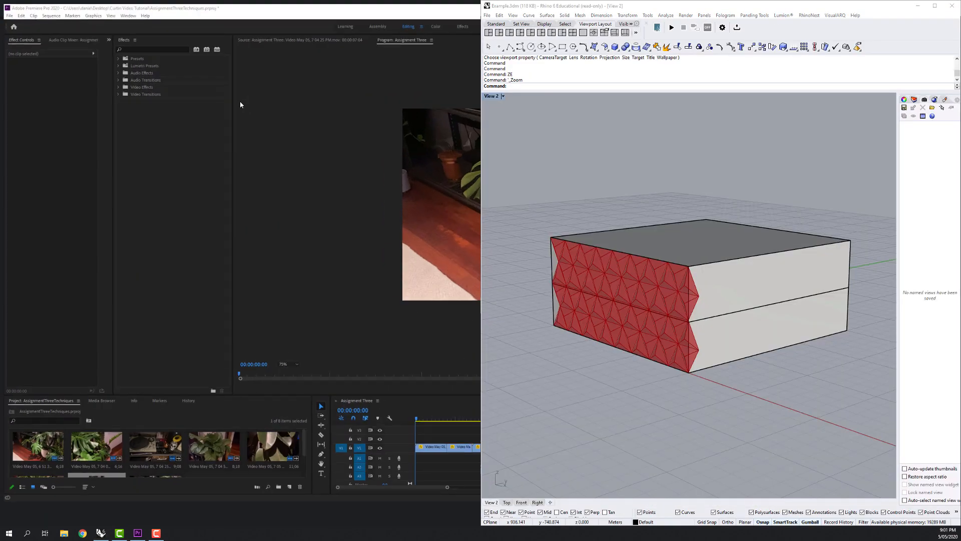
click(225, 78)
key(super+Left)
click(559, 156)
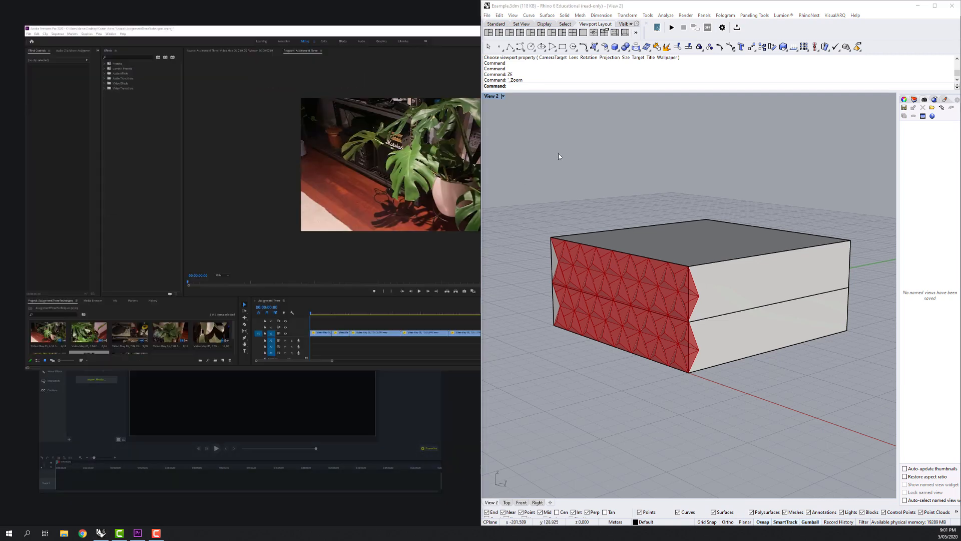
Set the Grasshopper Extent X slider to 15 so the triangular pattern fits the building's front face in Rhino.
drag(623, 267, 660, 267)
drag(648, 277, 631, 300)
scroll(688, 319, up, 3)
drag(167, 218, 354, 289)
scroll(166, 218, up, 5)
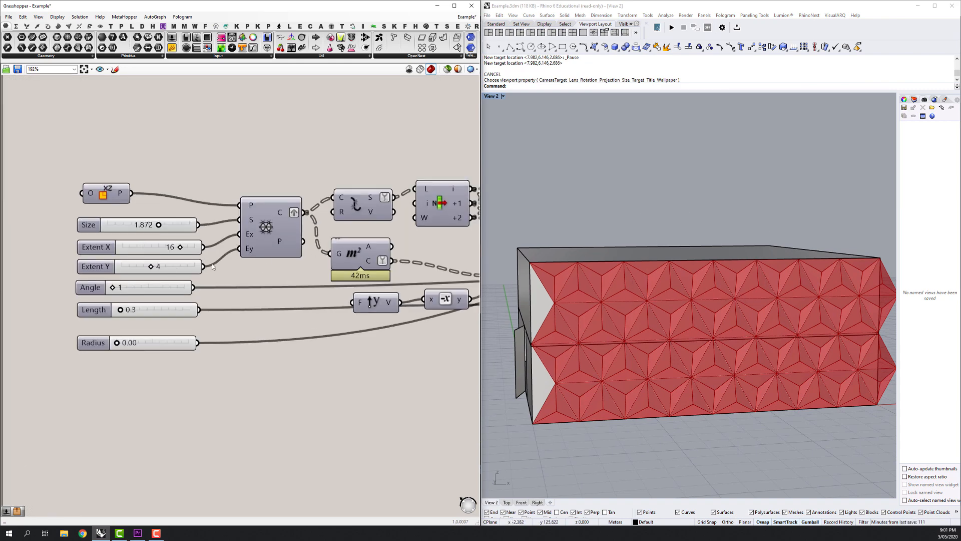
scroll(200, 245, up, 2)
drag(174, 247, 168, 247)
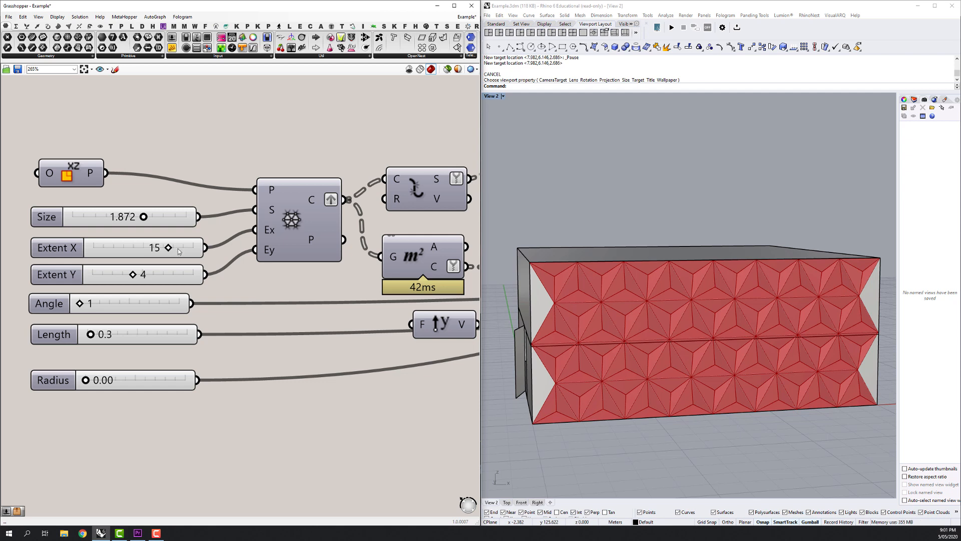
drag(765, 306, 740, 306)
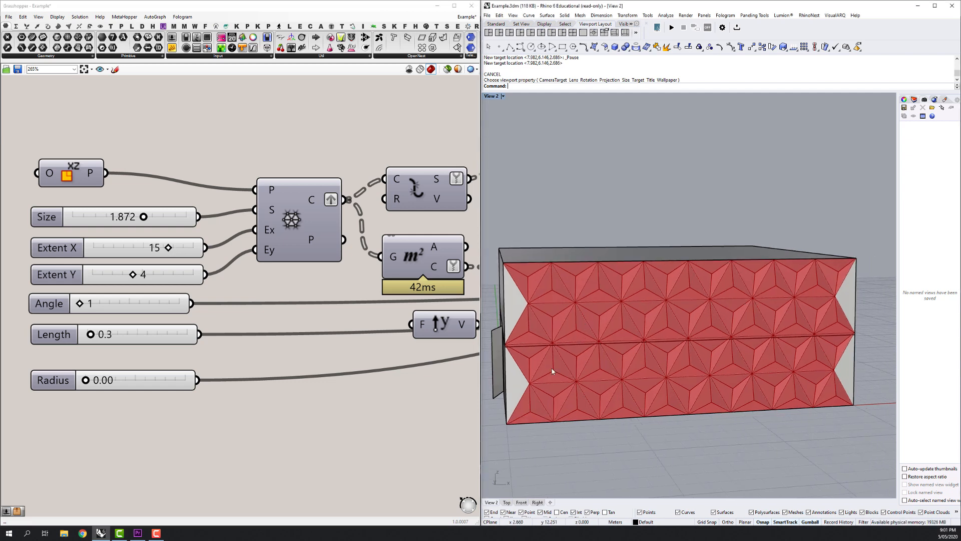
Switch to Chrome and search Google for "free screen recording software".
click(82, 533)
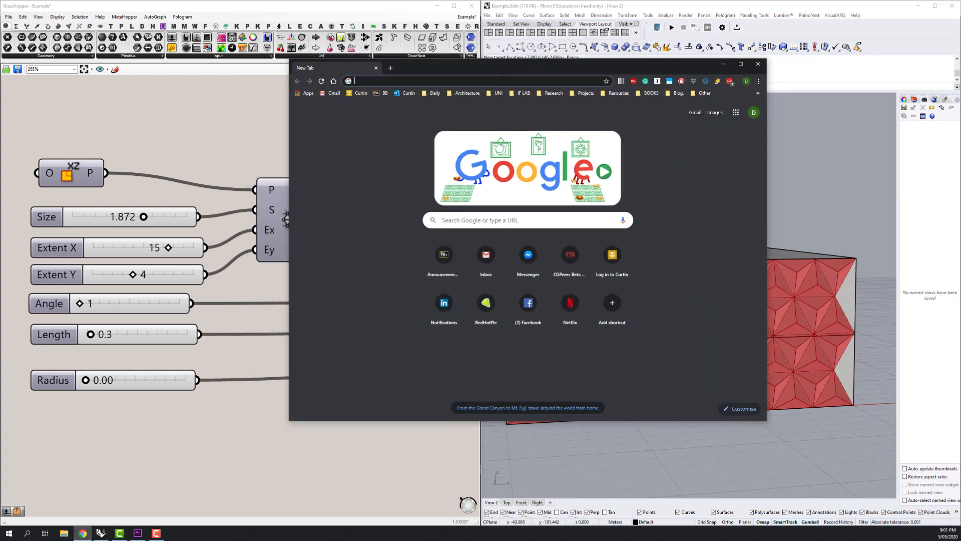
text(free)
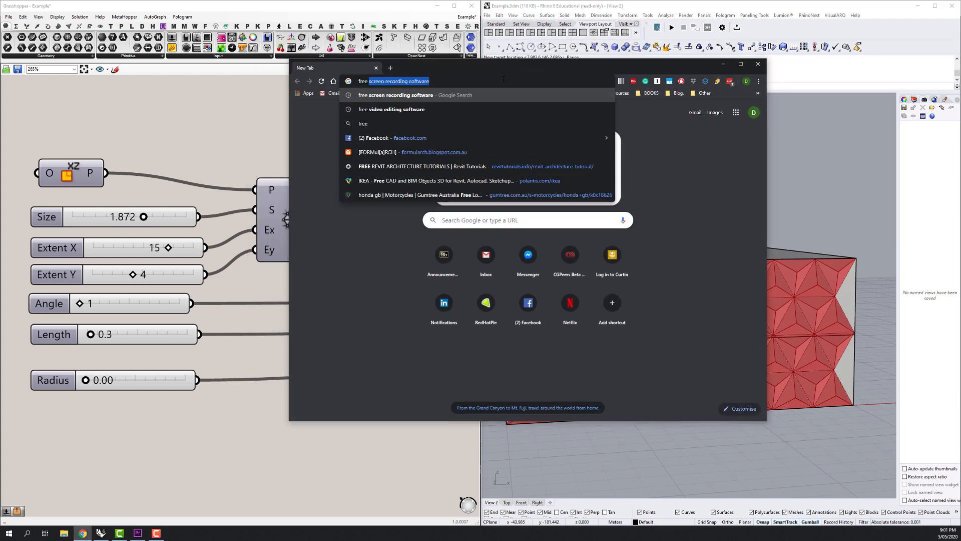
key(Return)
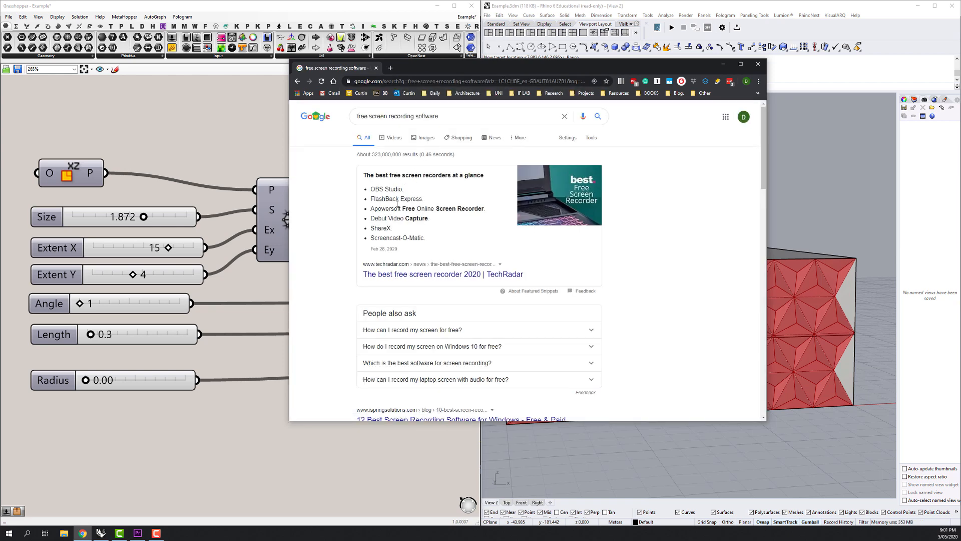
Find Screencast-O-Matic among the search results and open its Screen Recorder page.
triple_click(394, 236)
click(455, 239)
scroll(455, 239, down, 5)
scroll(454, 240, down, 2)
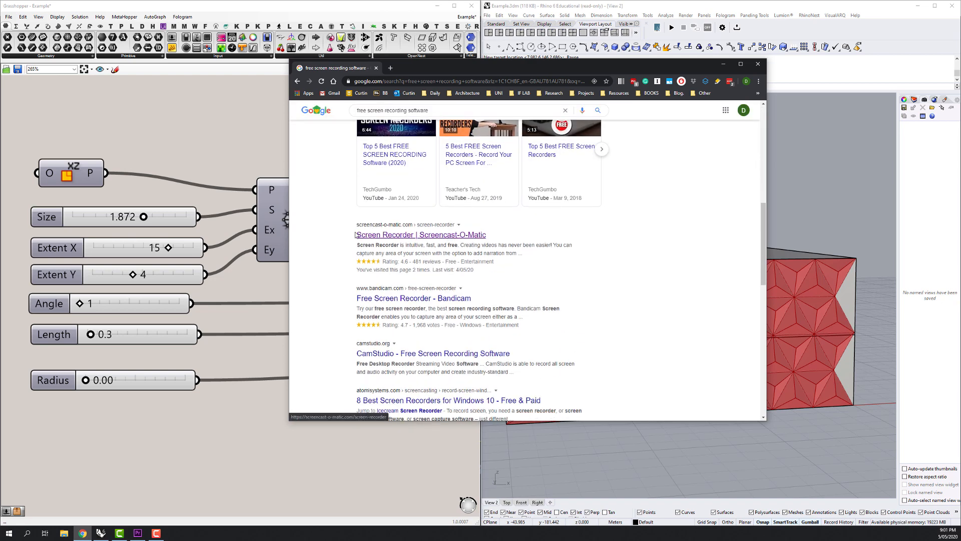
click(377, 235)
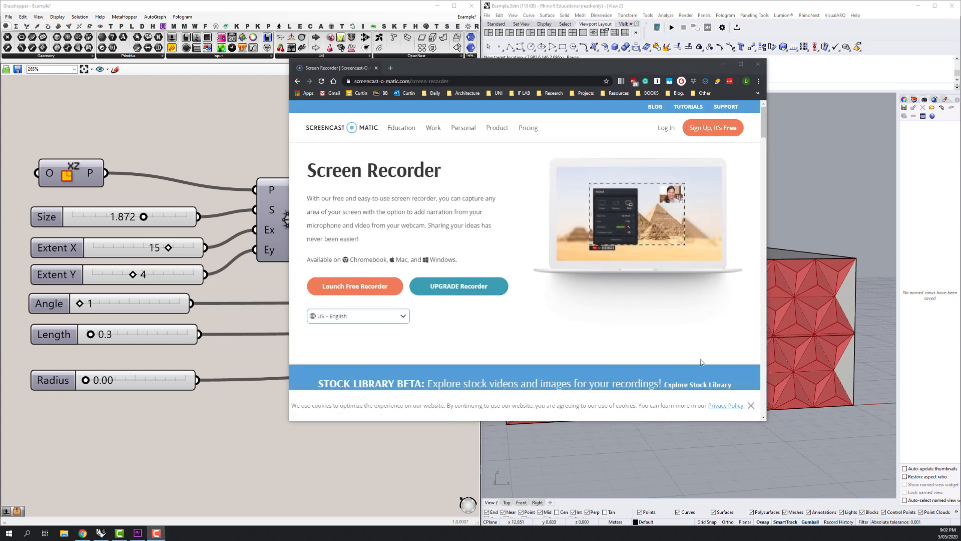
Launch the free Screencast-O-Matic recorder, allow its launcher application, and move the browser window out of the recording area.
click(349, 285)
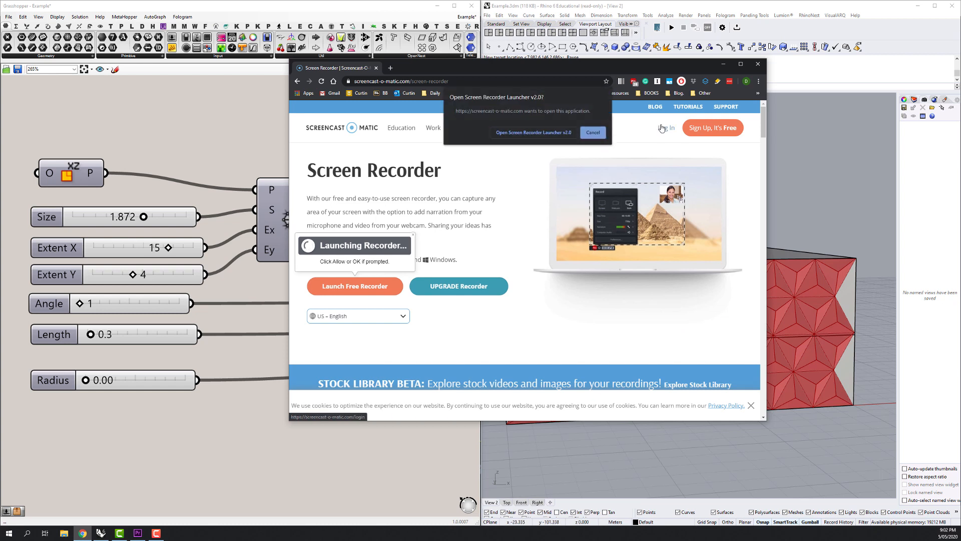
click(530, 132)
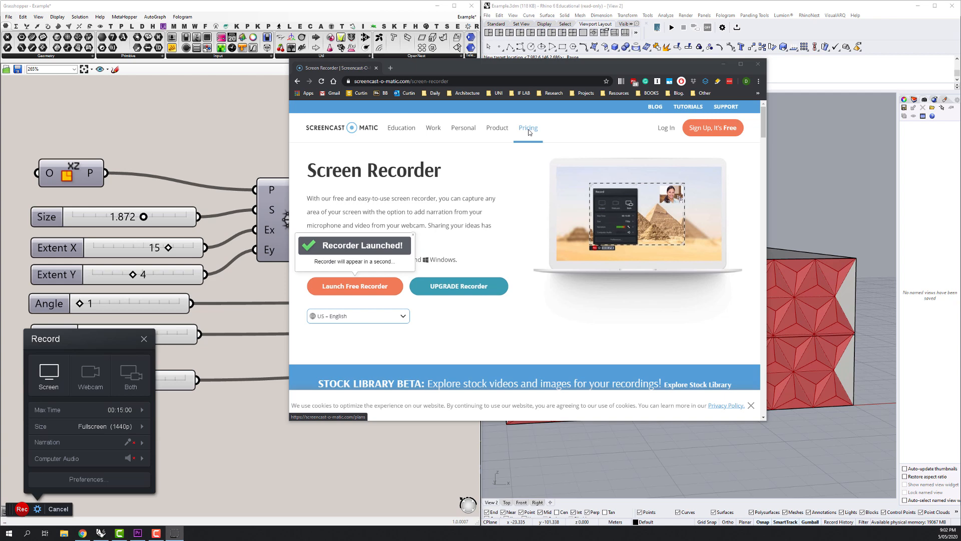
drag(449, 67, 960, 67)
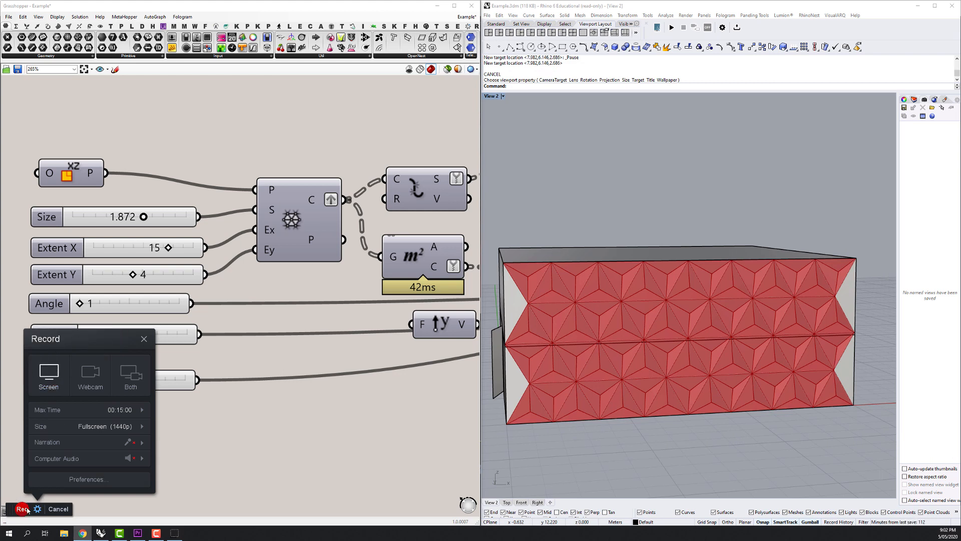
Undock Grasshopper and Rhino into smaller floating windows and minimise Premiere Pro behind them.
click(47, 426)
click(193, 468)
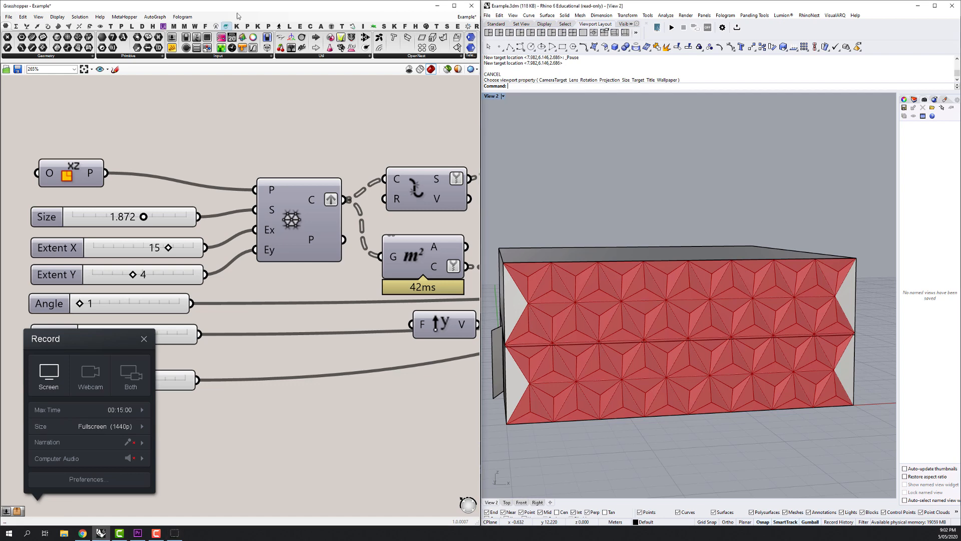
drag(245, 5, 246, 62)
drag(566, 6, 503, 41)
click(499, 10)
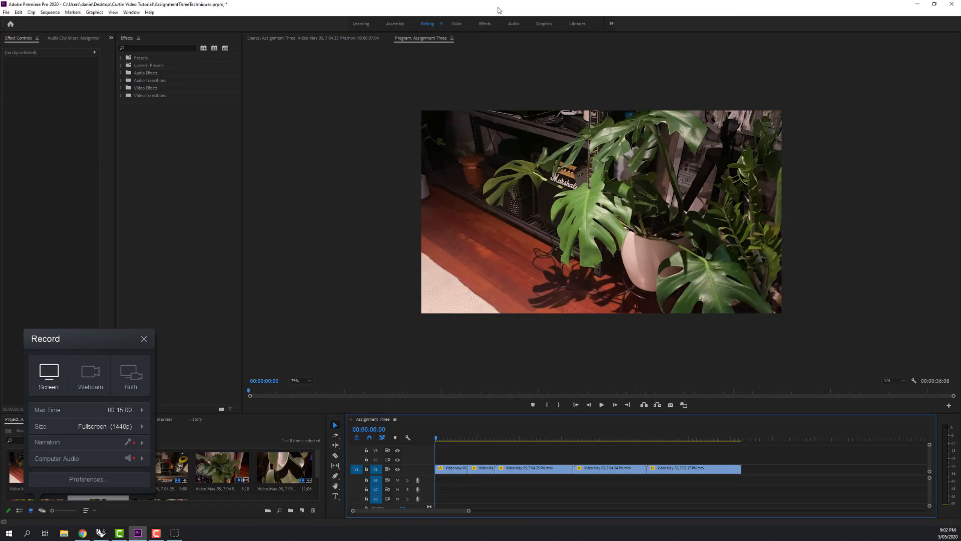
click(918, 4)
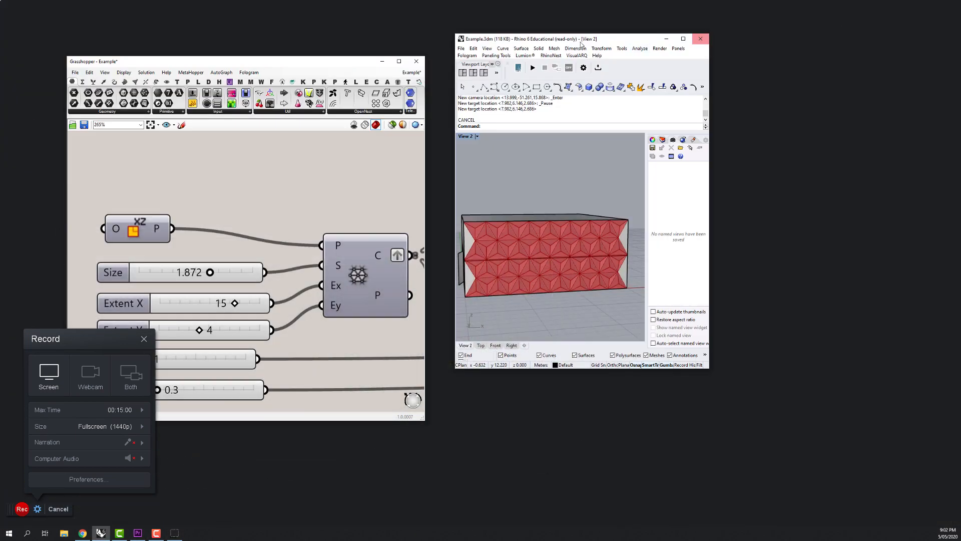
Review the recorder preferences, accept them as they are, and start a fullscreen (1440p) screen recording.
click(73, 479)
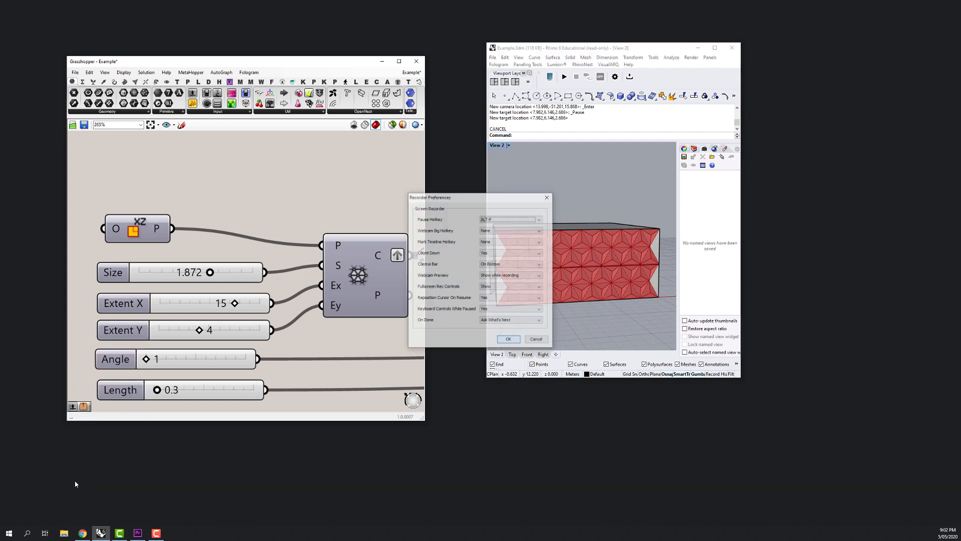
click(509, 340)
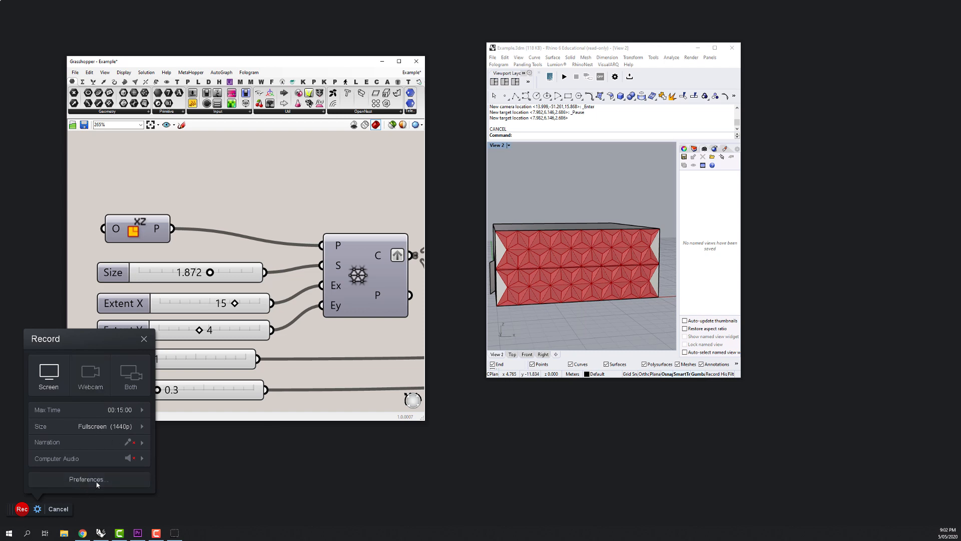
mouse_move(63, 460)
click(23, 508)
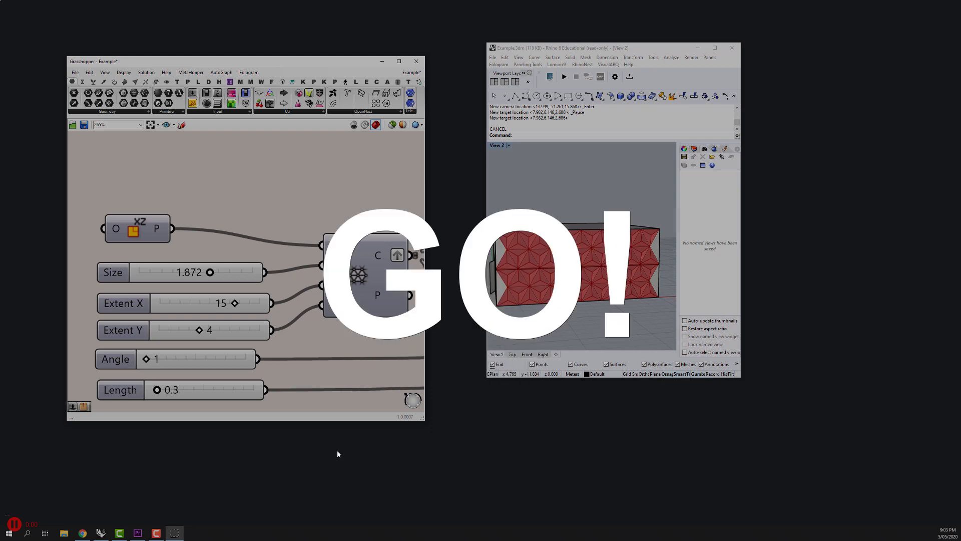
Snap the floating Grasshopper and Rhino windows back into a side-by-side layout while recording.
key(super+Left)
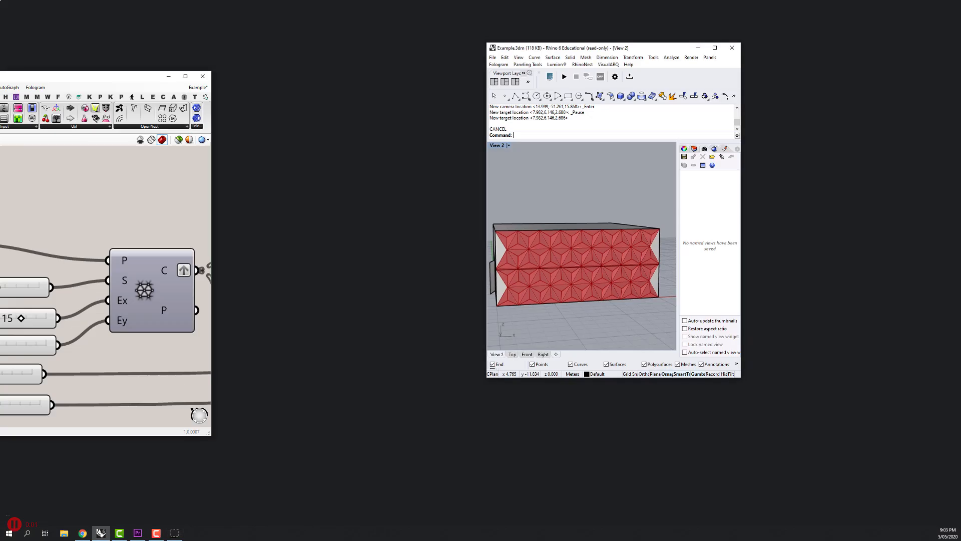
drag(564, 46, 960, 46)
click(557, 168)
scroll(559, 173, down, 2)
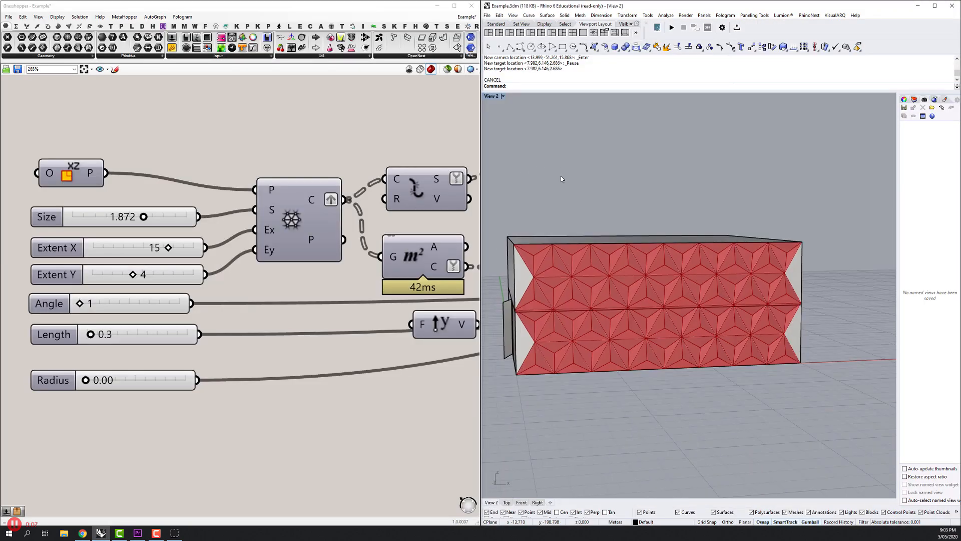
Show the facade and the whole definition, set the Radius slider to 0.06, and try adjusting the Angle slider.
drag(560, 175, 593, 162)
scroll(313, 180, down, 5)
scroll(312, 180, down, 3)
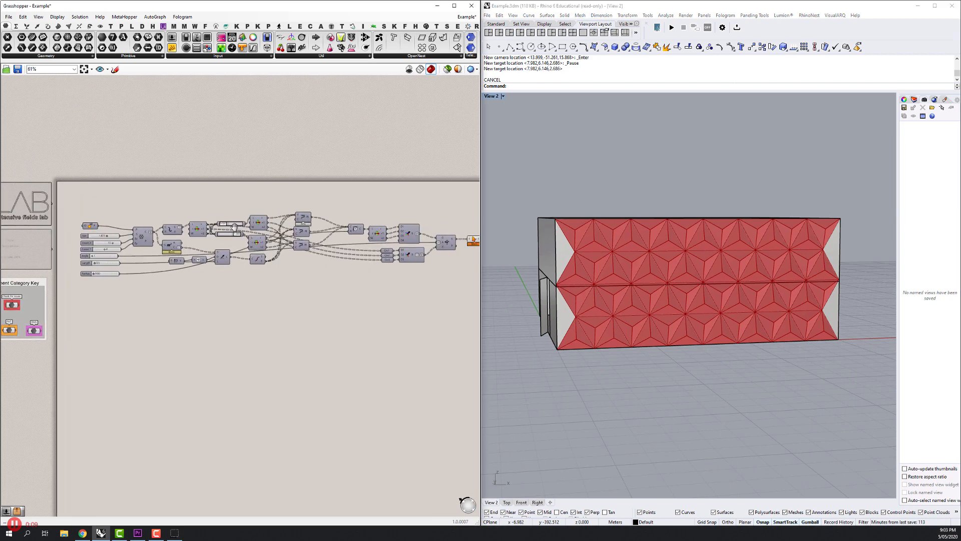
drag(179, 195, 174, 197)
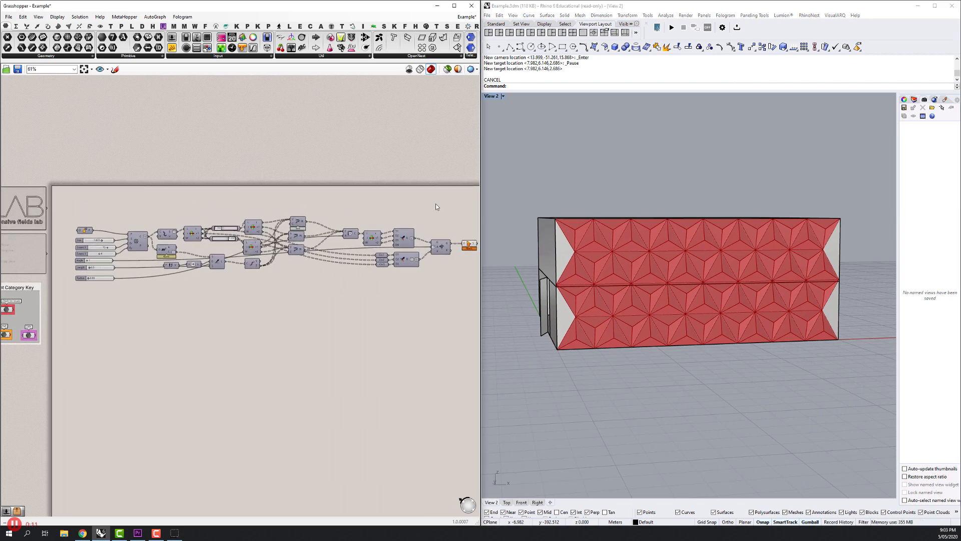
mouse_move(614, 208)
mouse_down()
mouse_move(640, 223)
mouse_move(624, 211)
mouse_up()
scroll(111, 253, up, 1)
scroll(111, 253, up, 4)
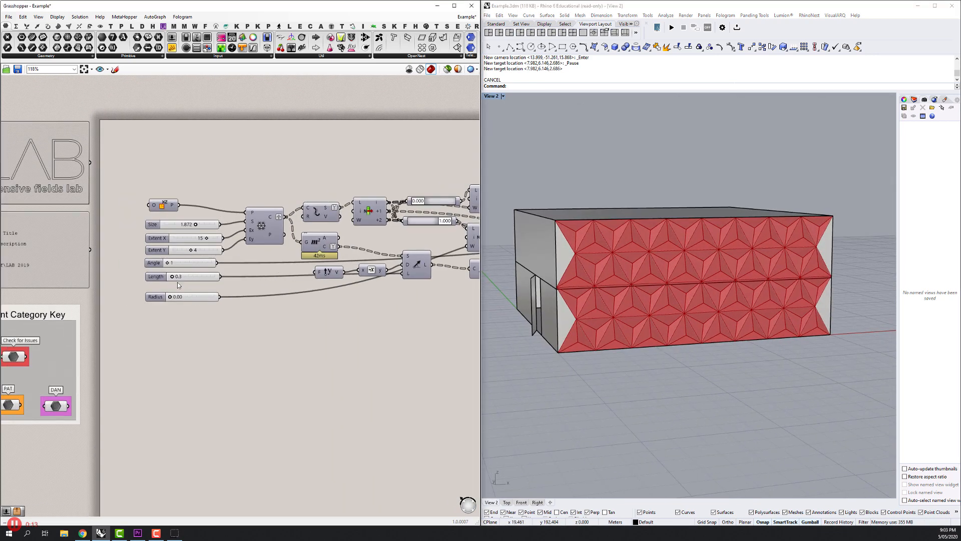
drag(170, 301, 220, 301)
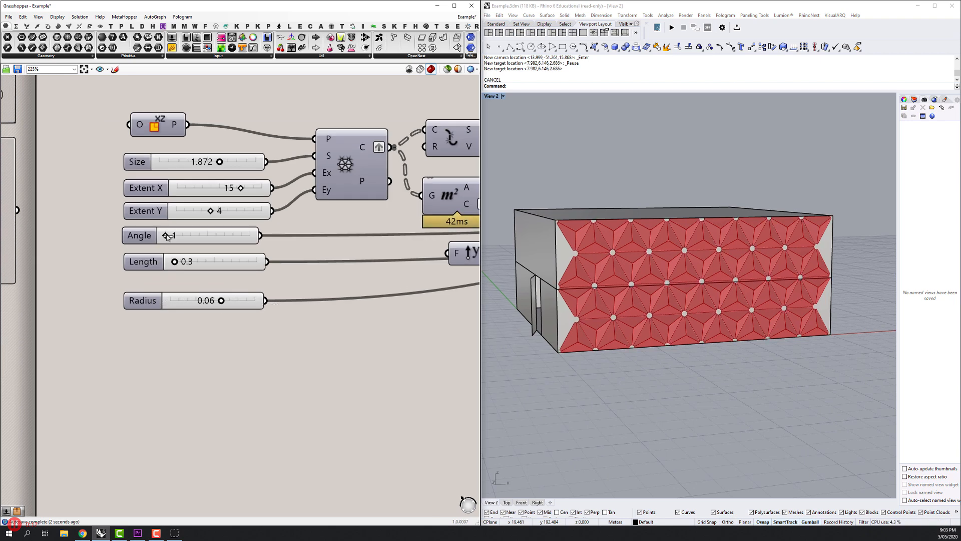
drag(167, 237, 202, 235)
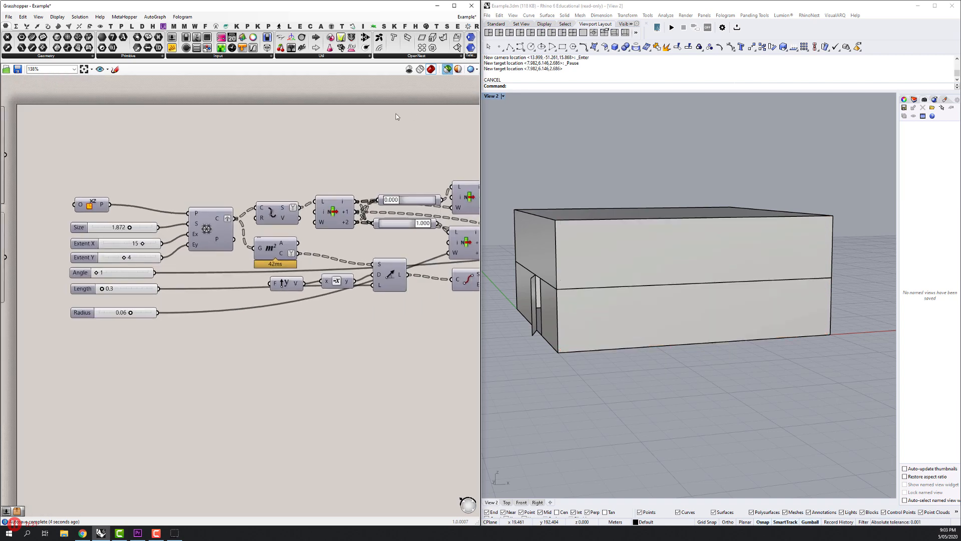
Limit the preview to selected components and inspect the triangular grid, exploded segments, area centroids and list items in turn.
click(209, 230)
shift+click(266, 216)
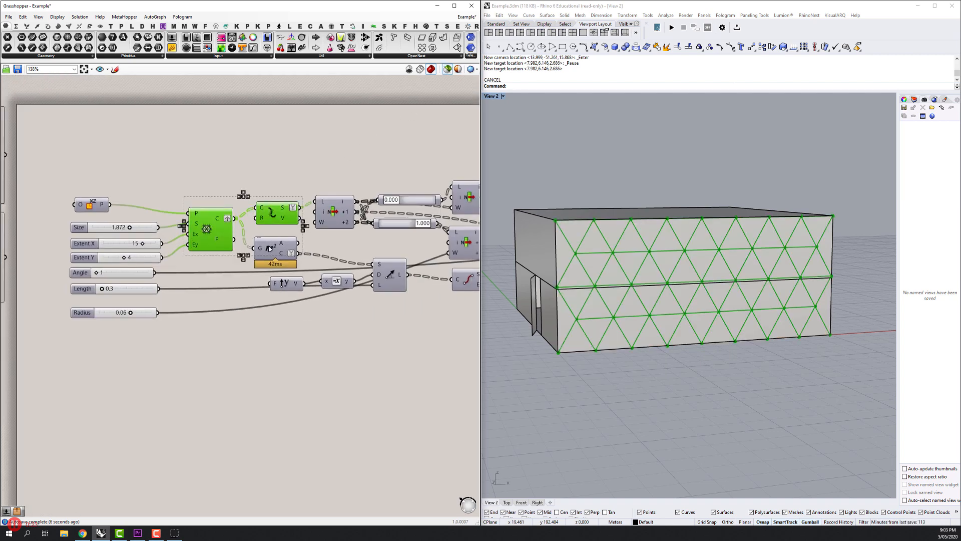
shift+click(271, 248)
drag(280, 205, 126, 216)
shift+click(316, 206)
shift+click(316, 249)
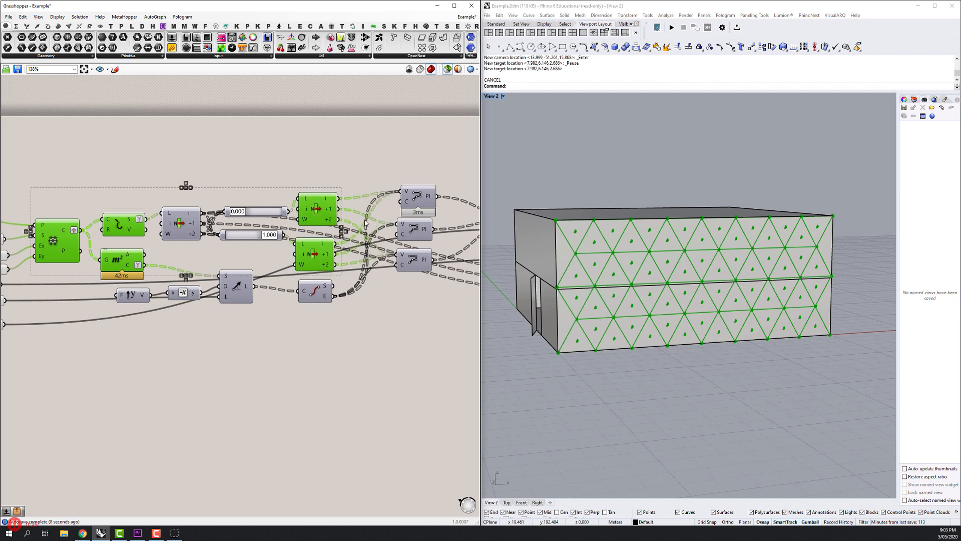
Select the polyline components and examine their triangular outlines close up on the facade.
drag(368, 222, 270, 230)
shift+click(309, 239)
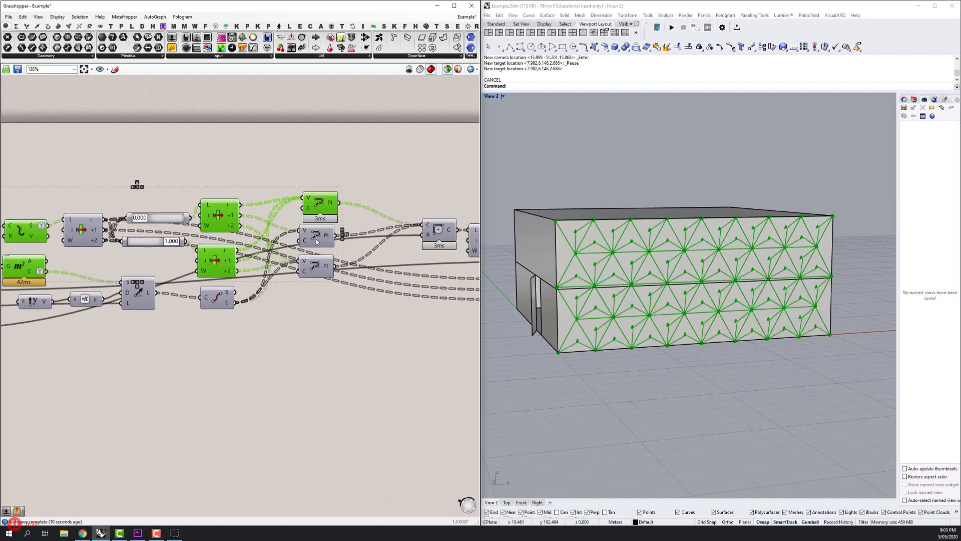
scroll(559, 233, up, 3)
drag(559, 233, 615, 272)
scroll(615, 272, up, 4)
drag(370, 242, 228, 264)
scroll(229, 264, up, 1)
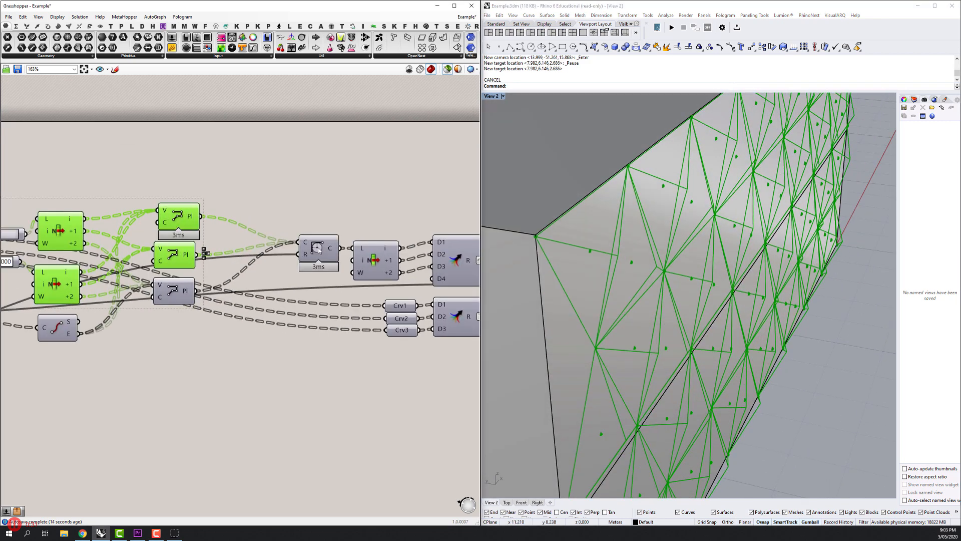
Inspect the Fillet component, the upper curve merge and the axis rotation component through their previewed rounded outlines.
click(319, 248)
drag(419, 258, 308, 261)
click(345, 256)
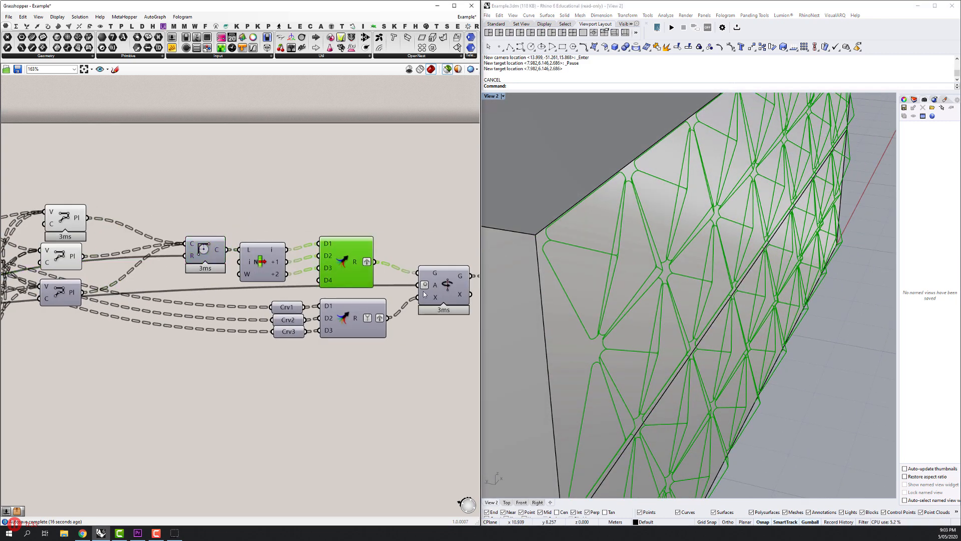
click(445, 286)
scroll(450, 284, down, 2)
drag(449, 284, 280, 284)
scroll(338, 280, up, 2)
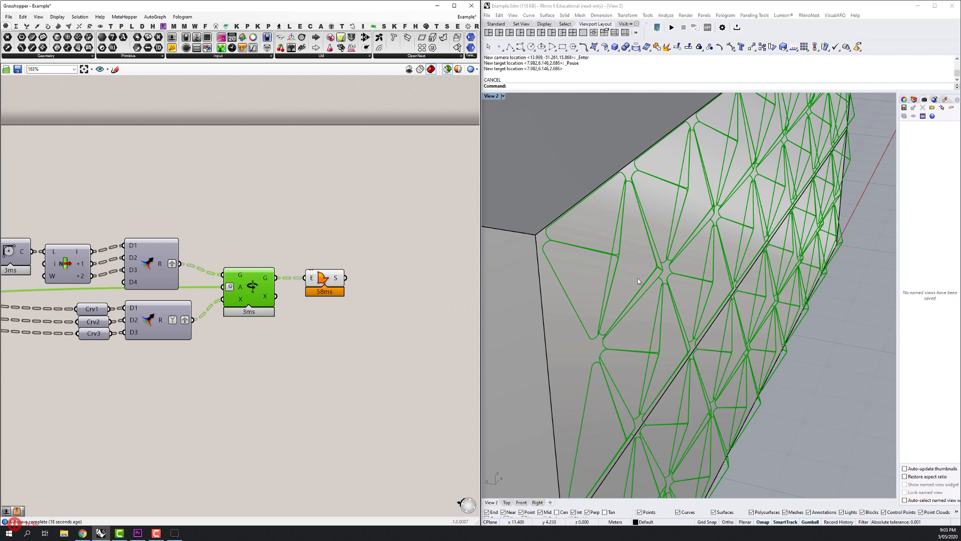
Preview the final surface component's panels on the facade, examine the whole building, and clear the component selection.
click(323, 280)
drag(632, 269, 600, 235)
scroll(384, 252, down, 4)
scroll(549, 251, down, 6)
scroll(549, 251, down, 6)
click(340, 233)
drag(370, 161, 393, 163)
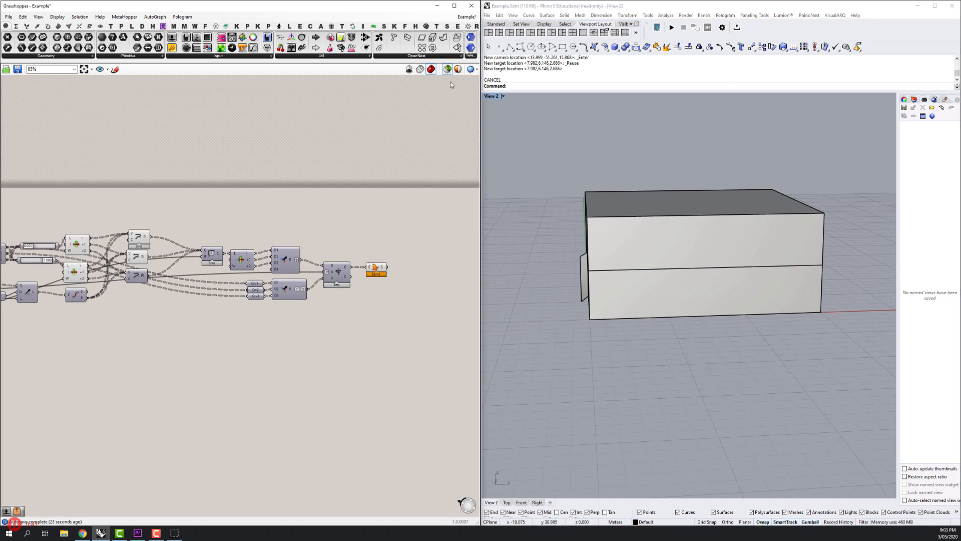
Restore the preview of all components and set the perspective viewport's display mode to Rendered.
click(447, 70)
drag(399, 274, 428, 266)
scroll(369, 253, up, 2)
drag(369, 253, 258, 256)
scroll(258, 256, up, 1)
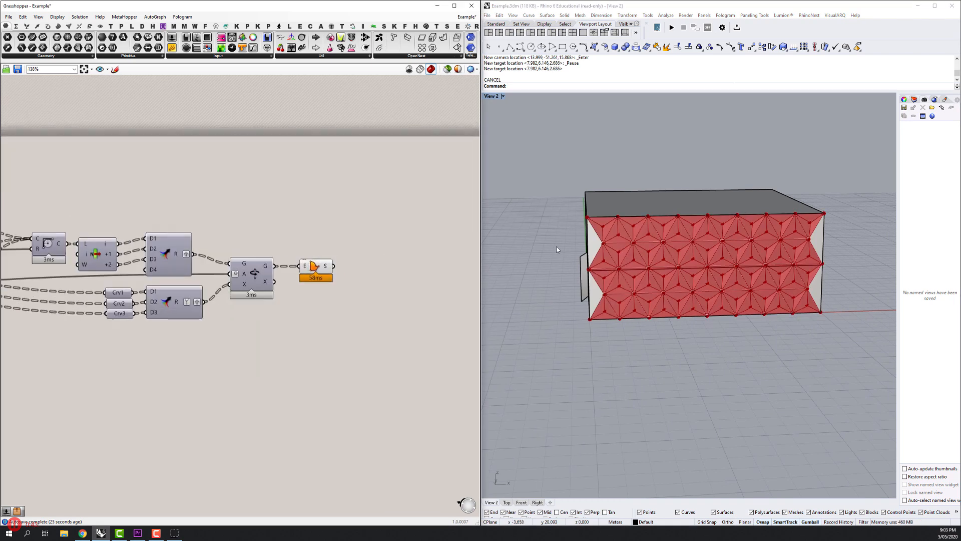
drag(557, 247, 620, 249)
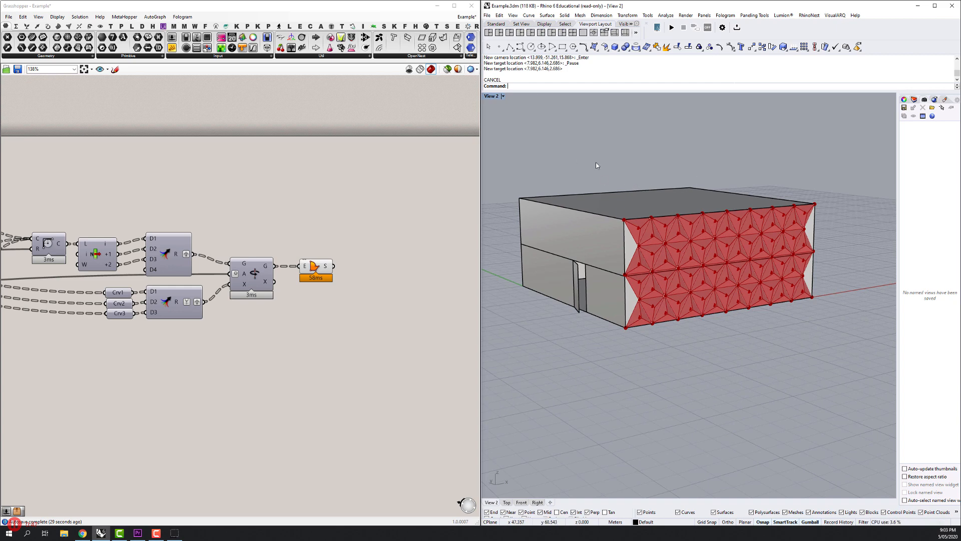
click(504, 97)
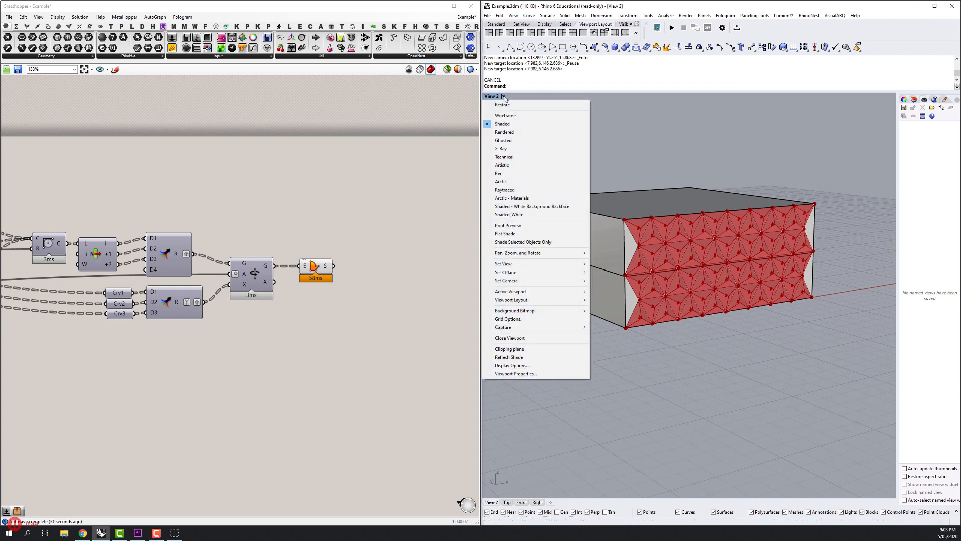
click(509, 133)
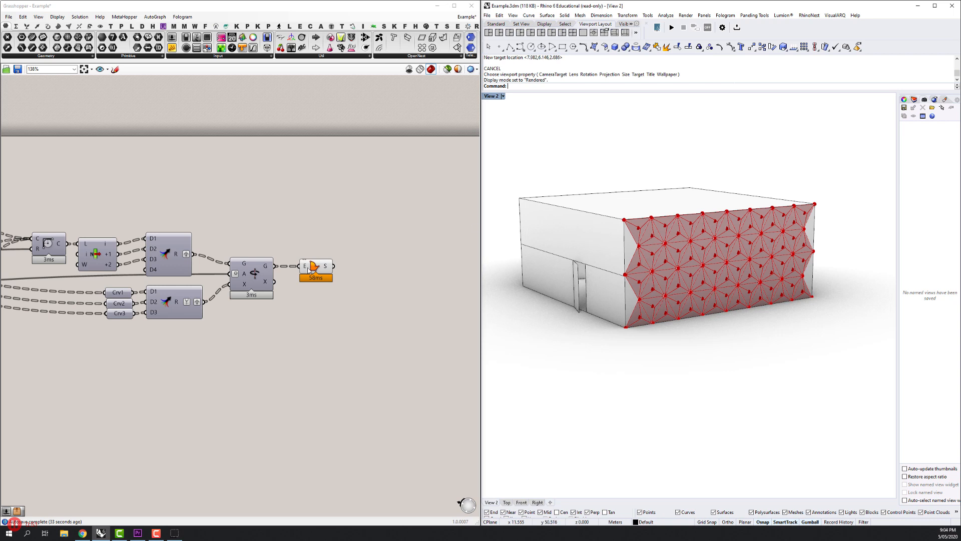
Add a Custom Preview component and connect the Boundary Surfaces output to its geometry input.
scroll(309, 268, up, 2)
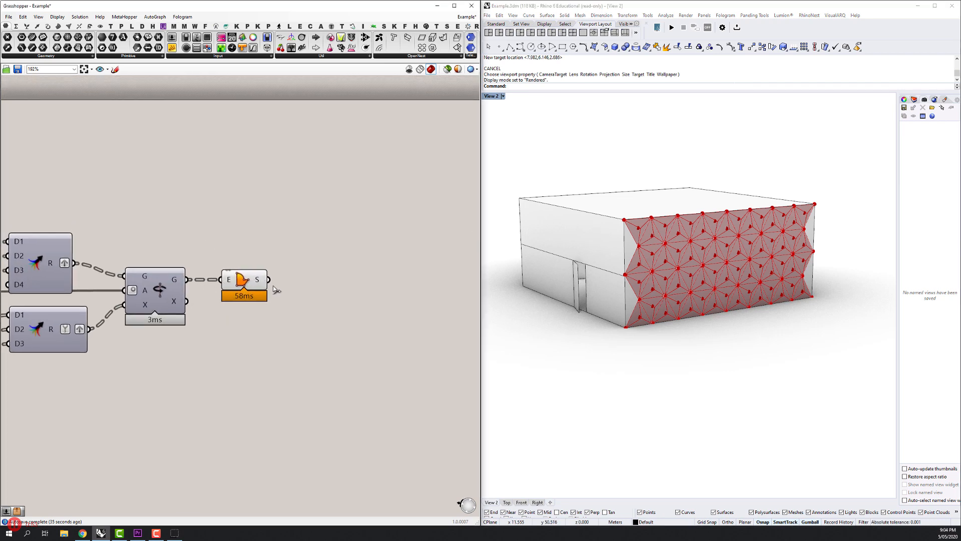
double_click(323, 285)
text(custom)
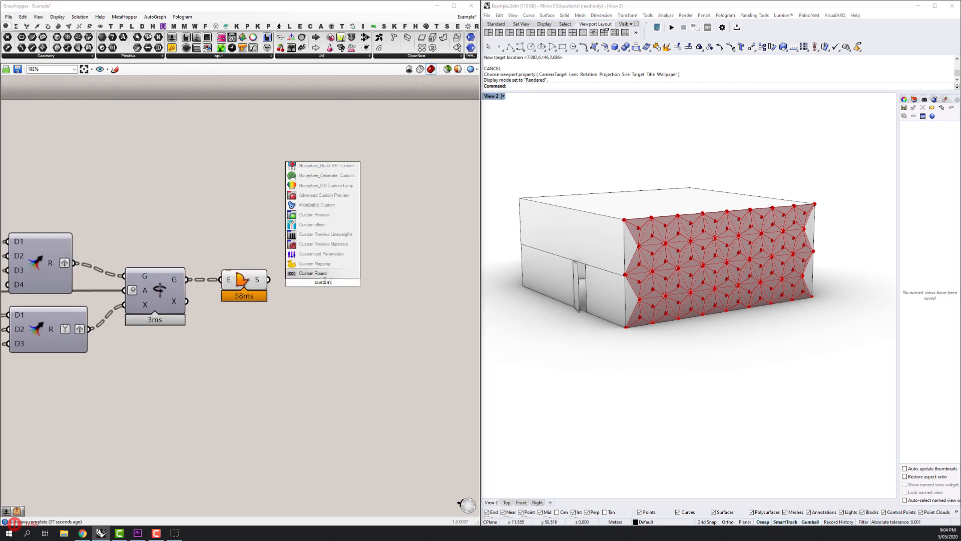
click(315, 214)
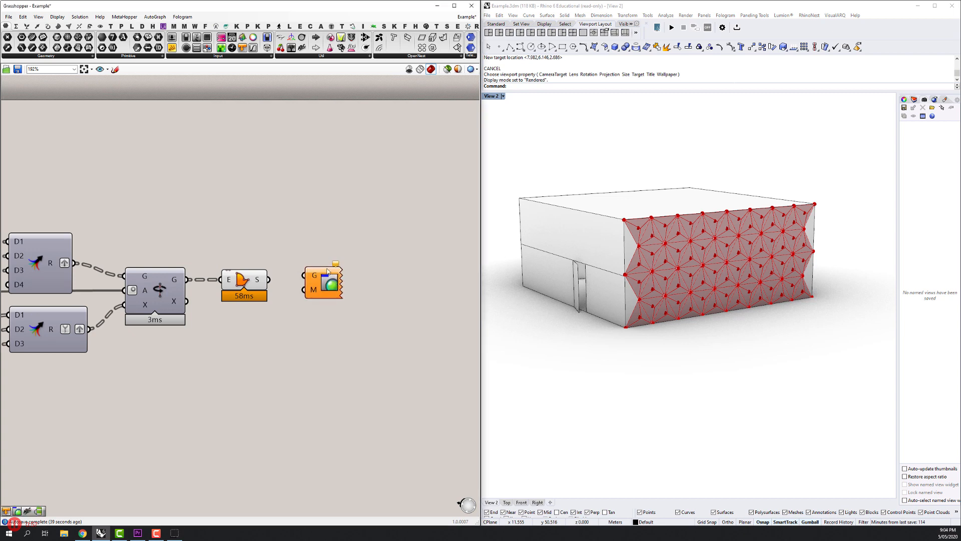
drag(349, 290, 349, 290)
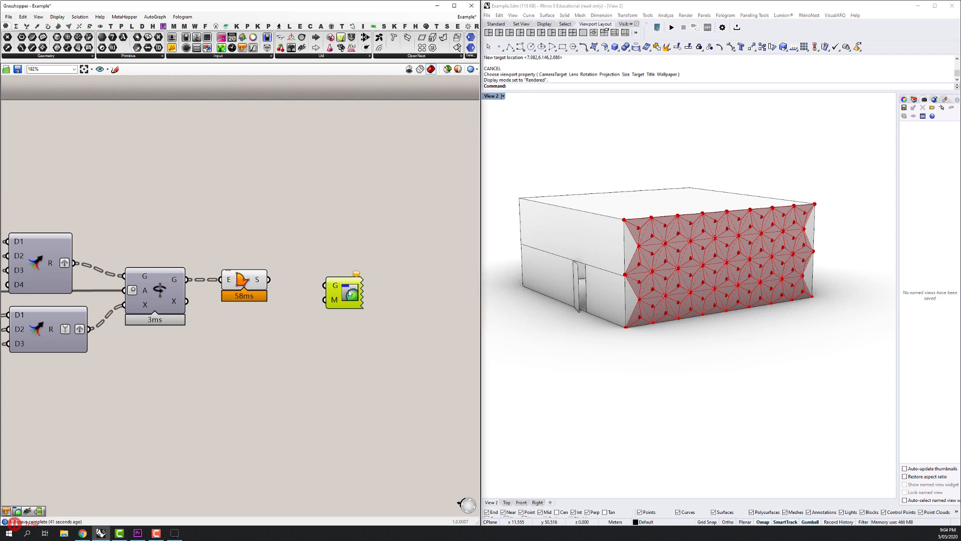
drag(261, 279, 373, 292)
Turn off the preview of the Boundary Surfaces component.
click(259, 287)
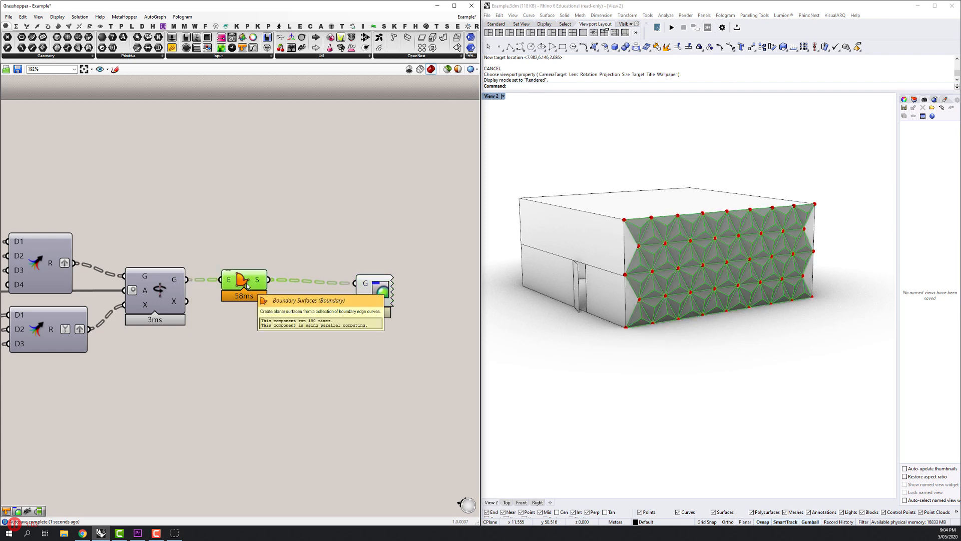
right_click(249, 236)
click(264, 248)
Turn off the preview of all components upstream of the Custom Preview.
scroll(280, 280, down, 6)
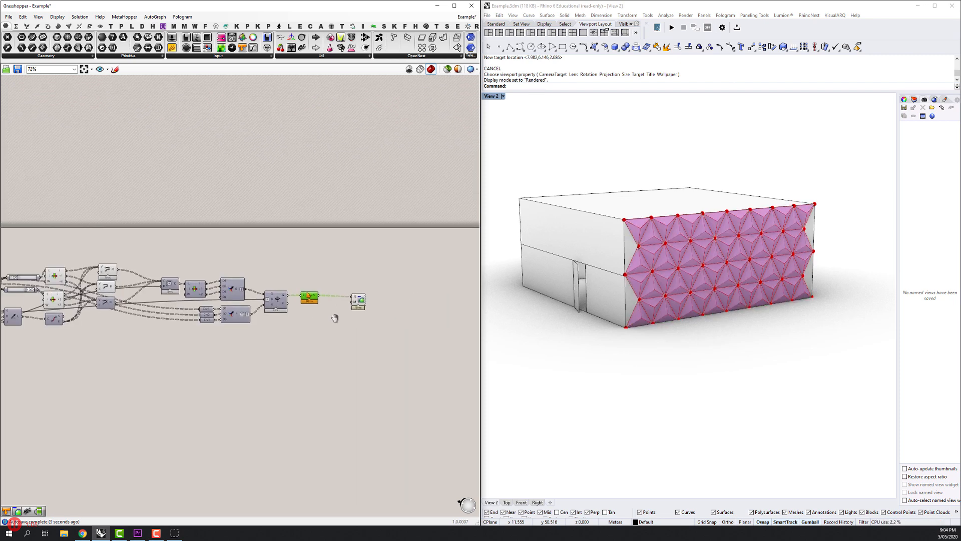
drag(344, 365, 41, 277)
drag(135, 278, 278, 277)
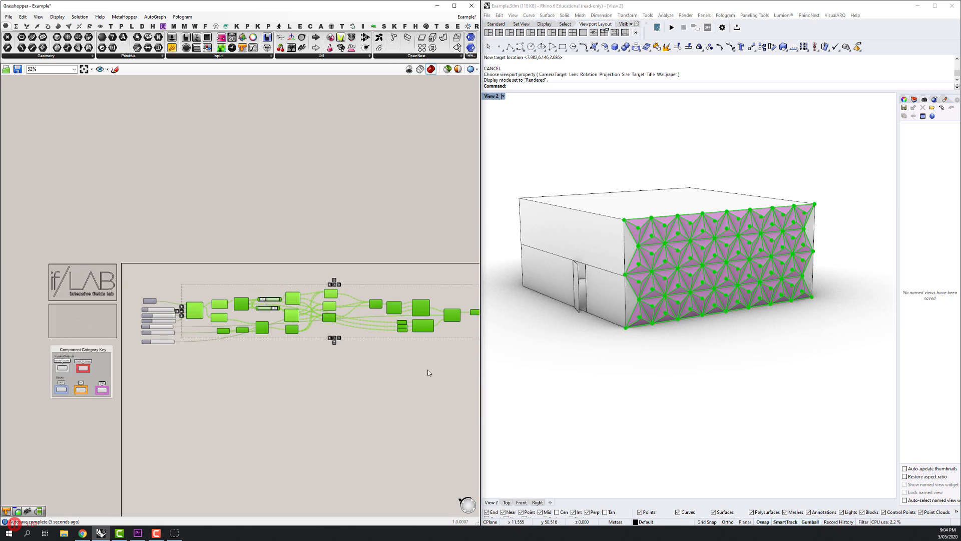
click(427, 371)
scroll(401, 357, down, 1)
drag(402, 357, 356, 354)
drag(416, 381, 131, 261)
right_click(133, 260)
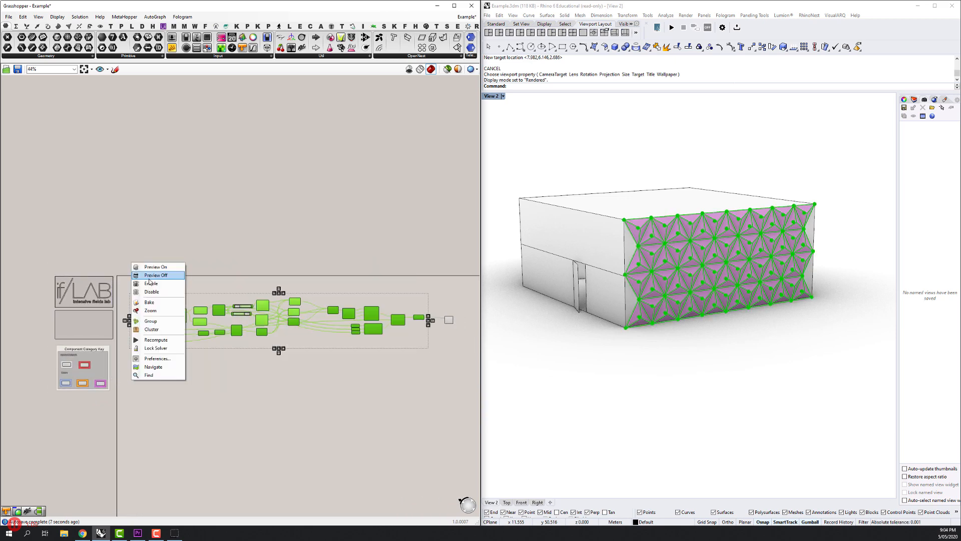
click(161, 275)
Add a Colour Swatch and connect it to the Custom Preview's material input.
scroll(338, 287, up, 4)
drag(365, 341, 246, 327)
scroll(315, 265, up, 4)
drag(316, 300, 343, 301)
click(353, 345)
double_click(256, 345)
text(swatc)
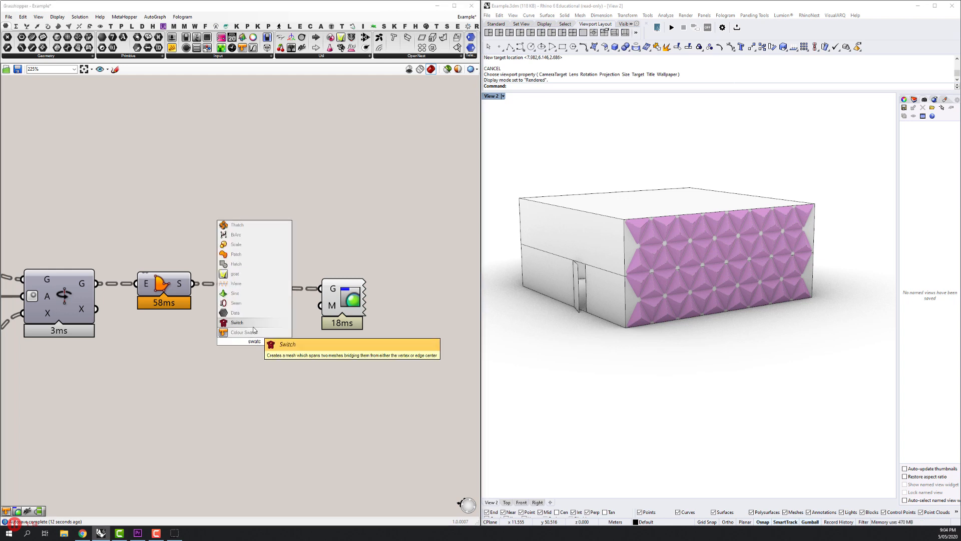
click(254, 332)
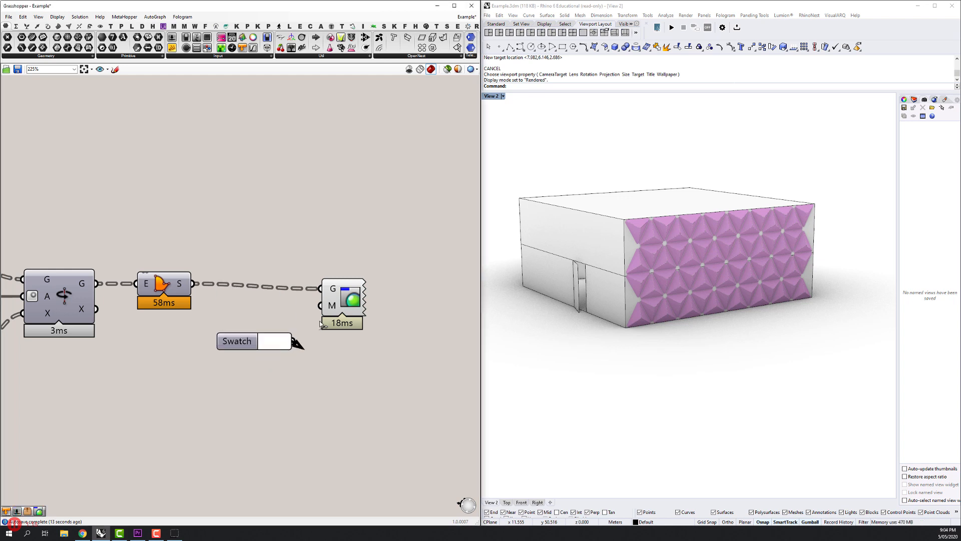
drag(293, 341, 361, 311)
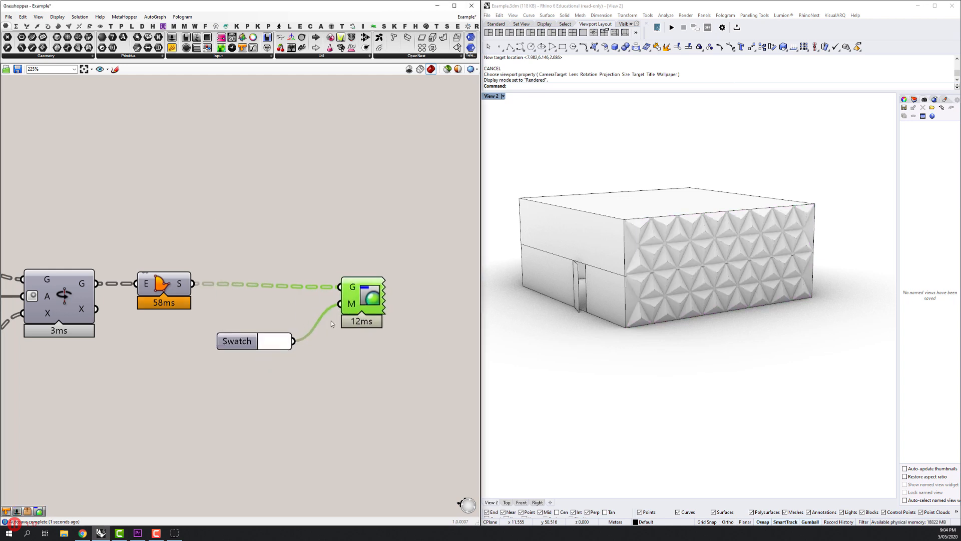
Set the swatch colour to light cyan, R 132, G 245, B 255.
click(280, 341)
click(350, 364)
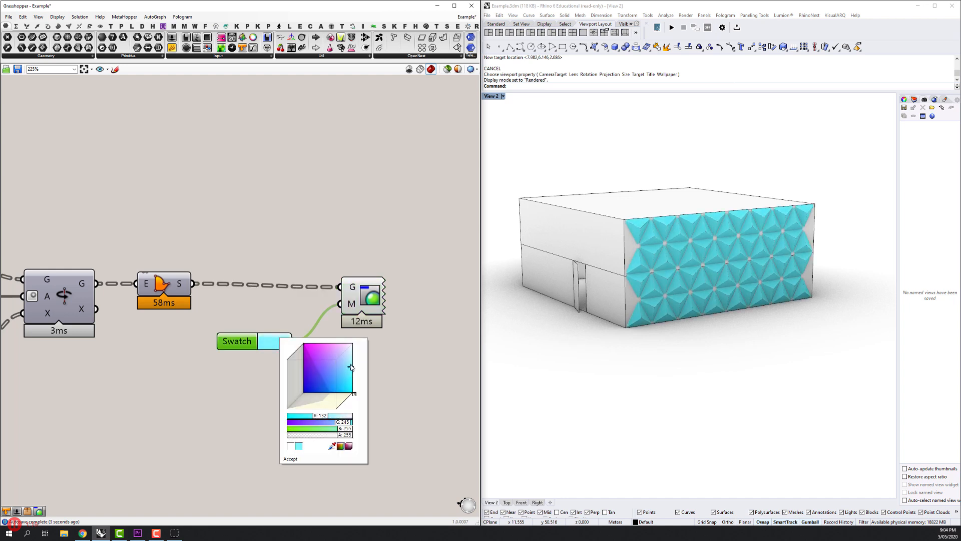
click(183, 354)
Shift the swatch and Custom Preview components slightly closer to the definition and examine the coloured facade.
scroll(619, 275, up, 2)
drag(661, 275, 667, 324)
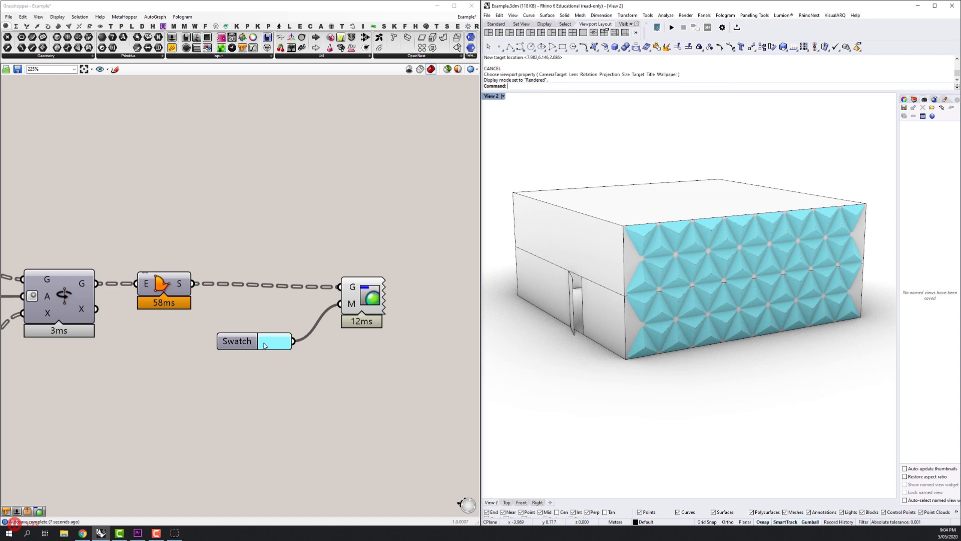
drag(229, 343, 227, 340)
drag(362, 289, 355, 290)
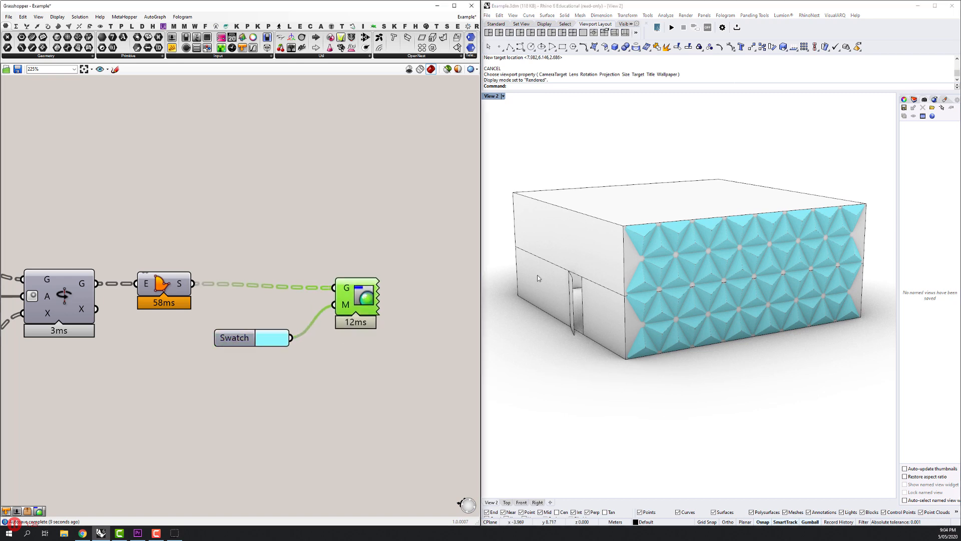
drag(750, 237, 755, 243)
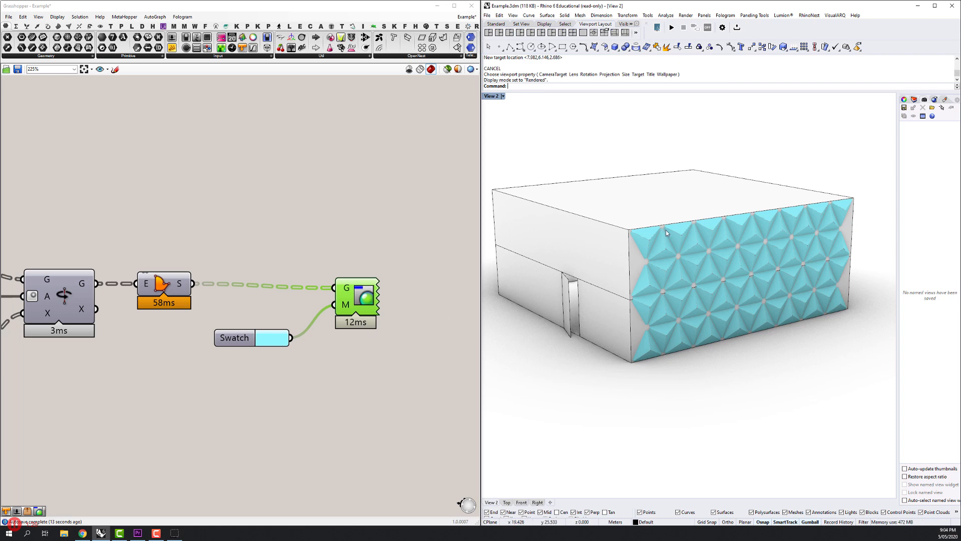
Review the whole definition from the input sliders to the Custom Preview, and examine the coloured facade in the rendered view.
scroll(222, 312, down, 8)
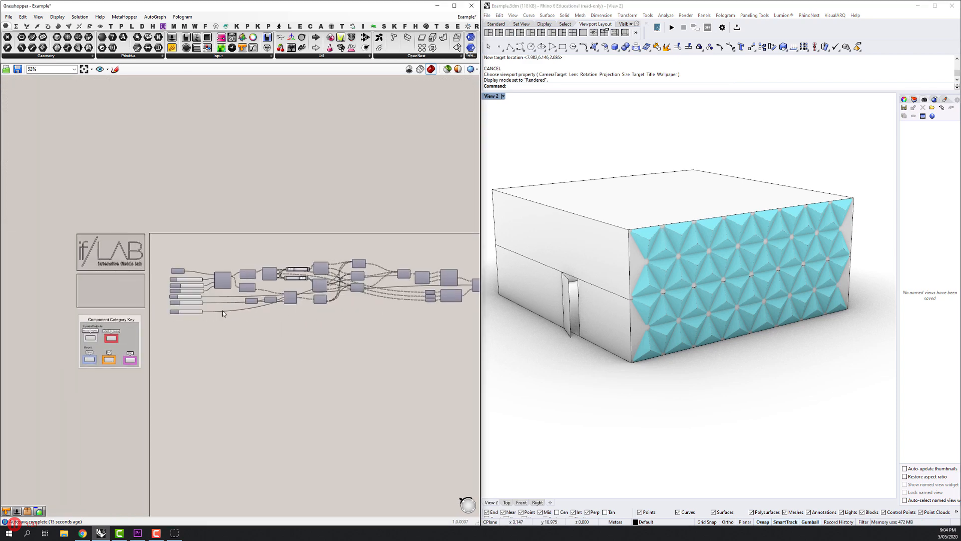
scroll(222, 312, up, 4)
click(107, 341)
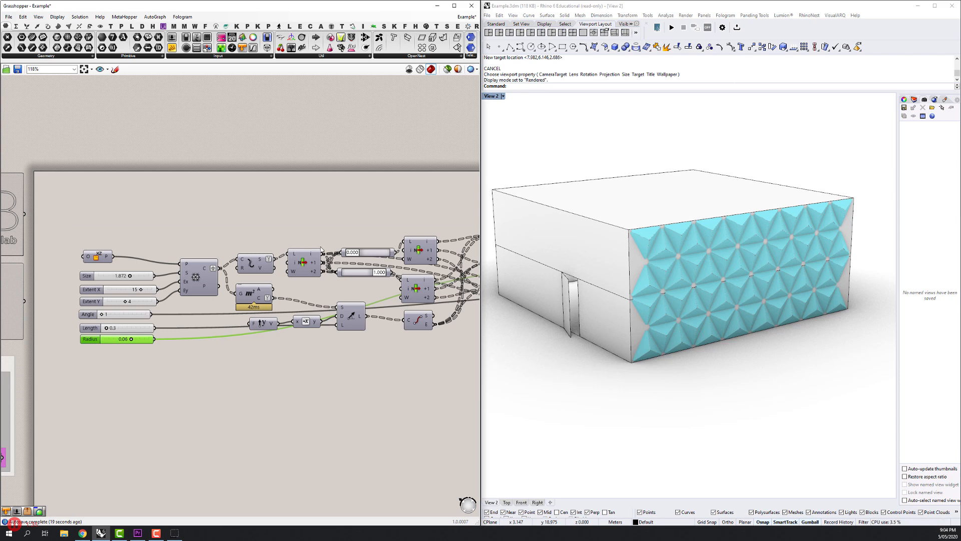
scroll(321, 248, down, 5)
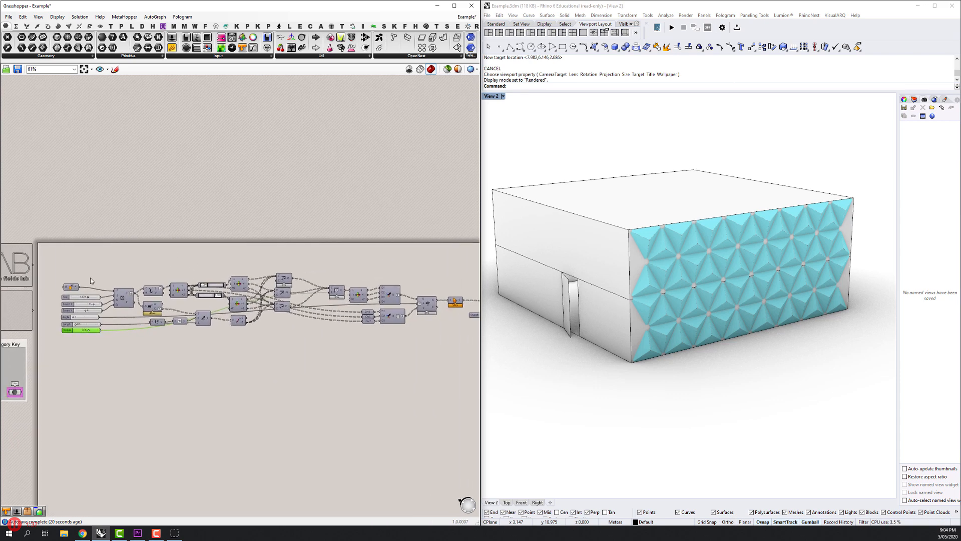
drag(419, 290, 367, 290)
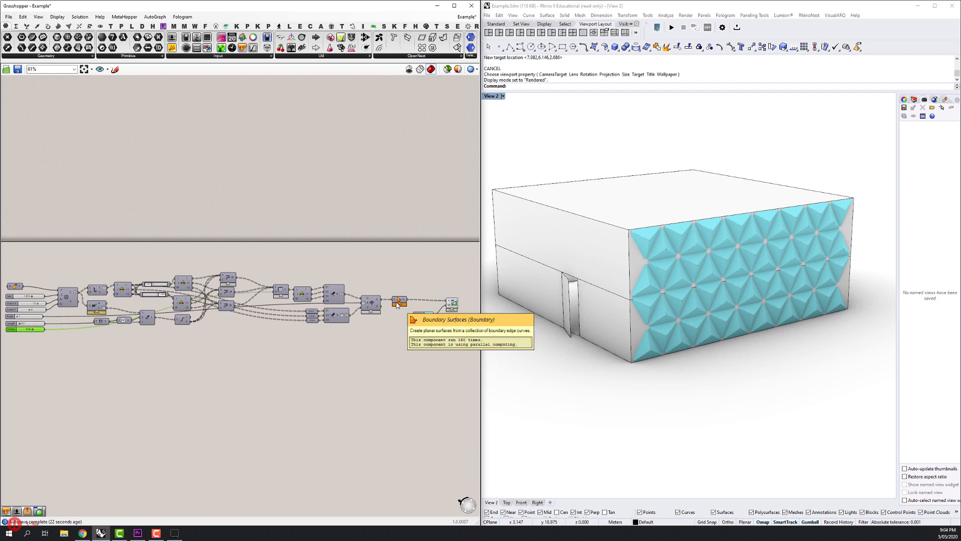
drag(389, 305, 403, 299)
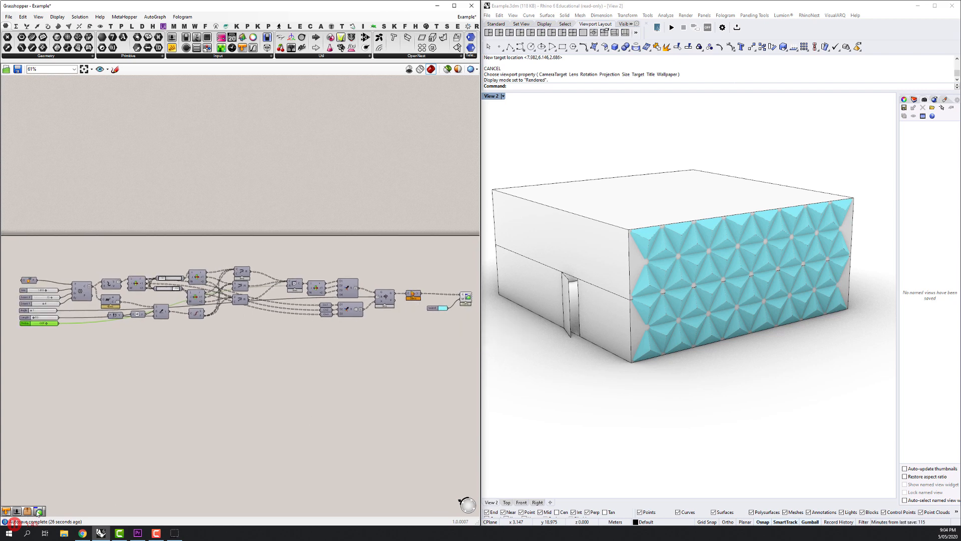
scroll(701, 268, up, 5)
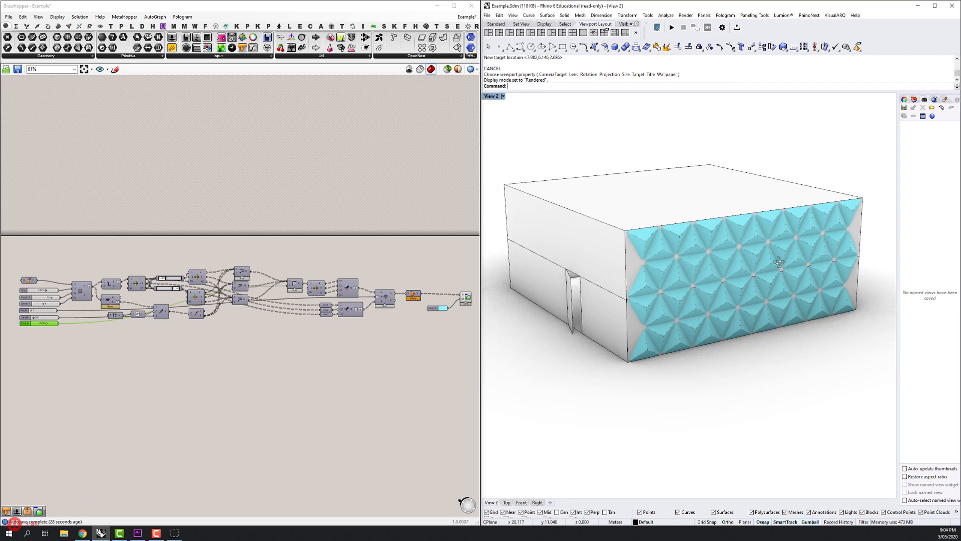
drag(702, 265, 745, 292)
middle_click(703, 247)
click(705, 247)
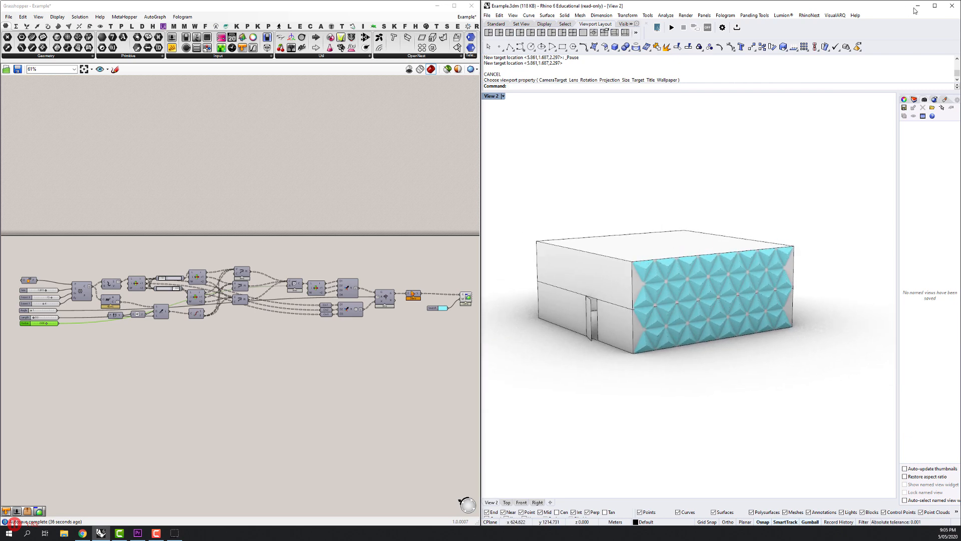
Minimise the Grasshopper window and maximise the Rhino window.
click(433, 7)
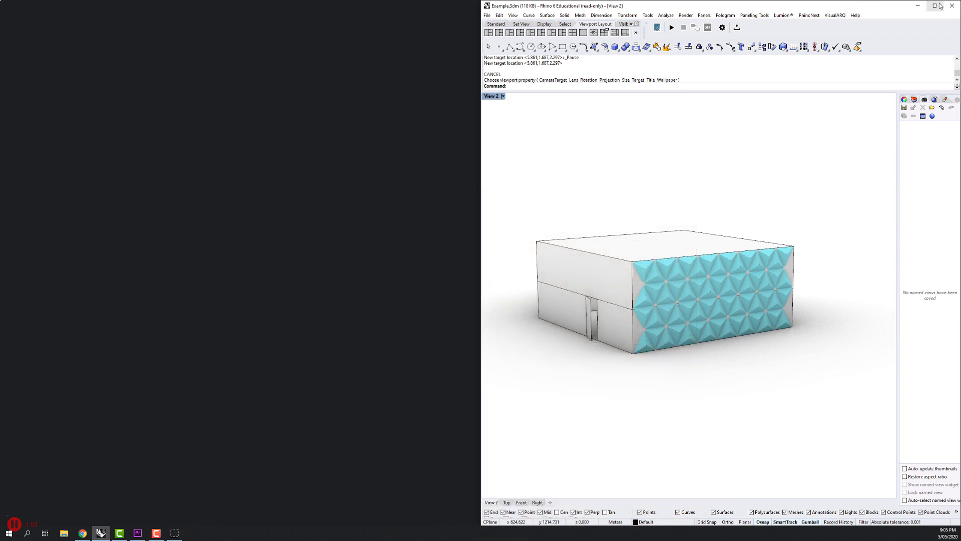
click(934, 6)
scroll(503, 276, up, 3)
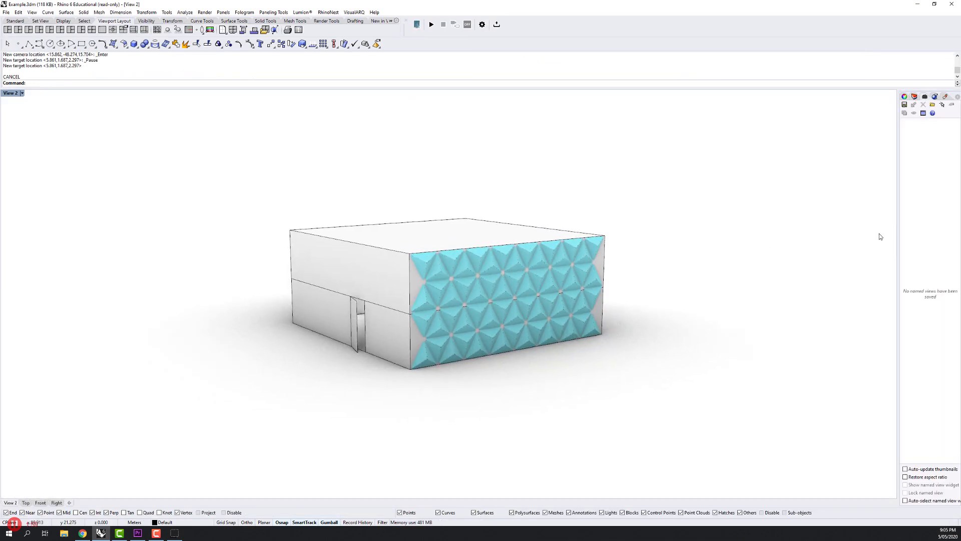
Examine the cyan facade panels on the rendered building from both sides, head-on and from a low angle.
drag(879, 233, 741, 235)
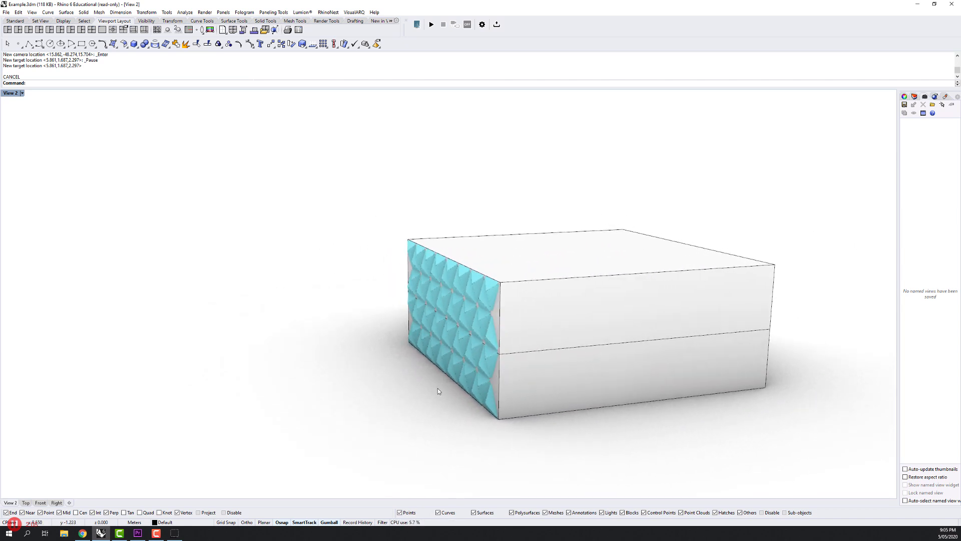
scroll(435, 371, down, 5)
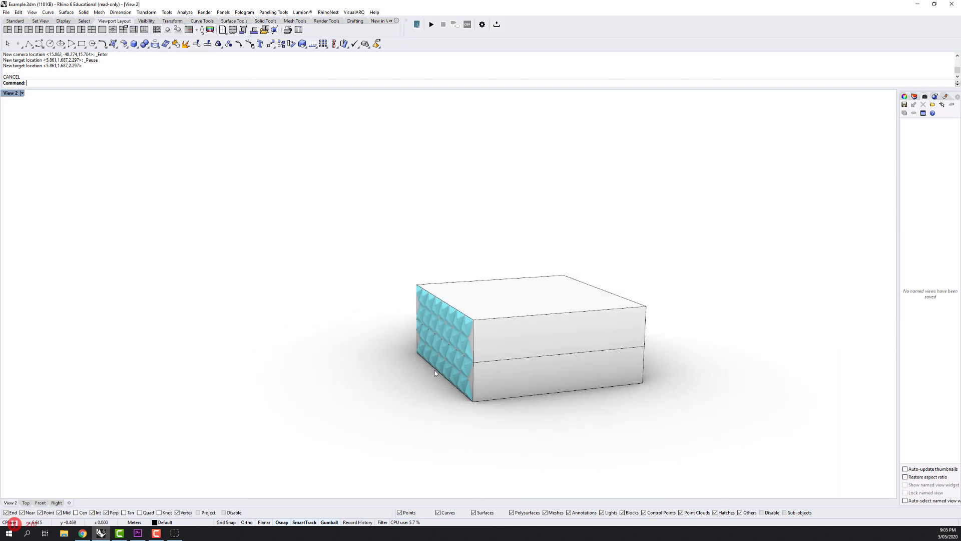
drag(435, 370, 525, 357)
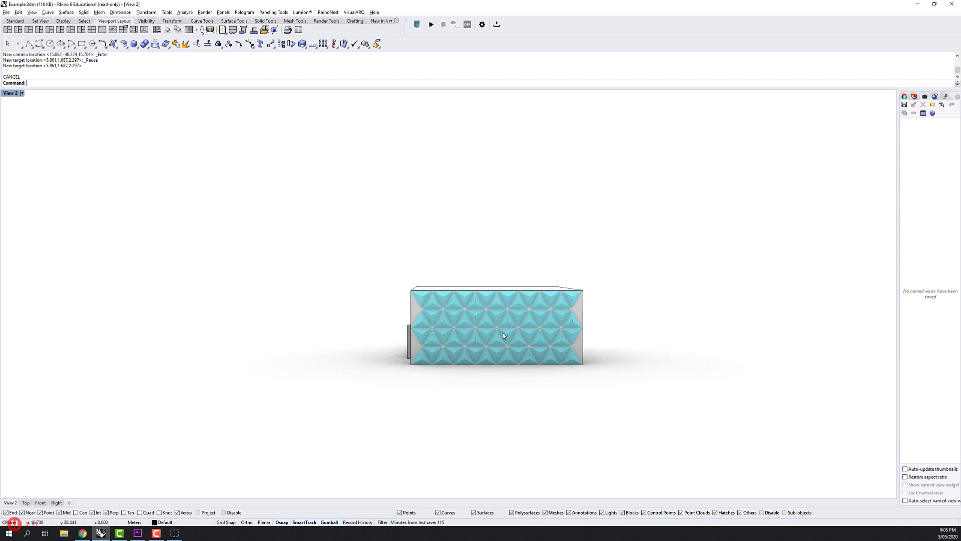
scroll(502, 332, up, 1)
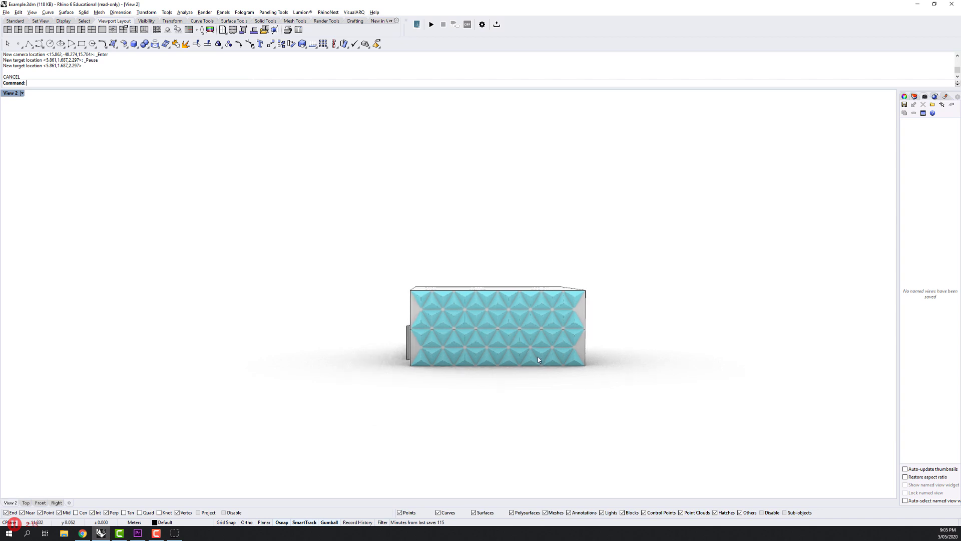
scroll(537, 356, up, 4)
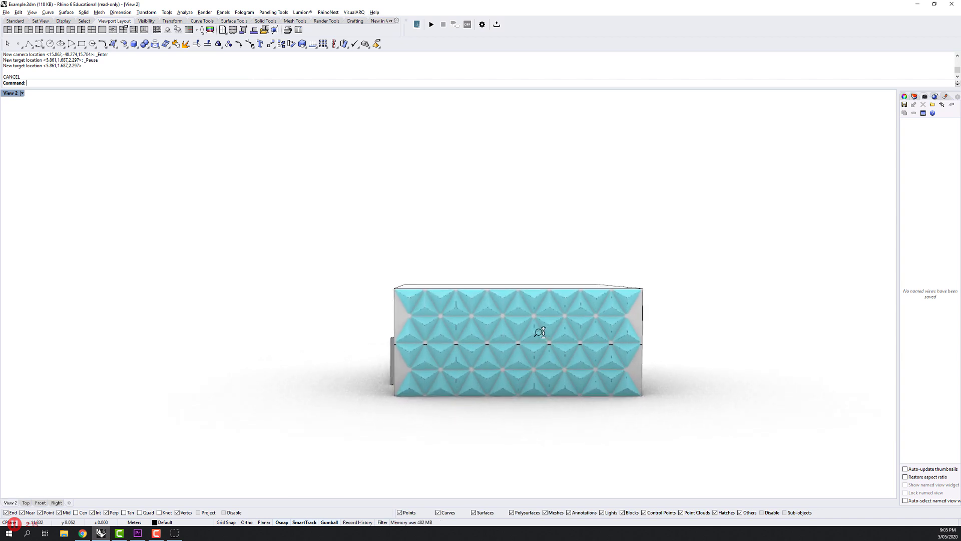
scroll(540, 332, up, 5)
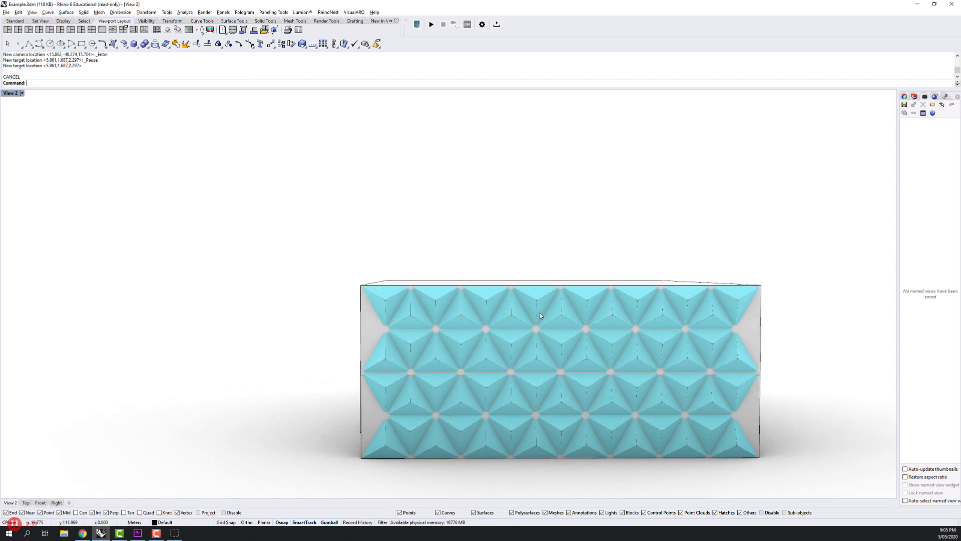
drag(542, 288, 562, 287)
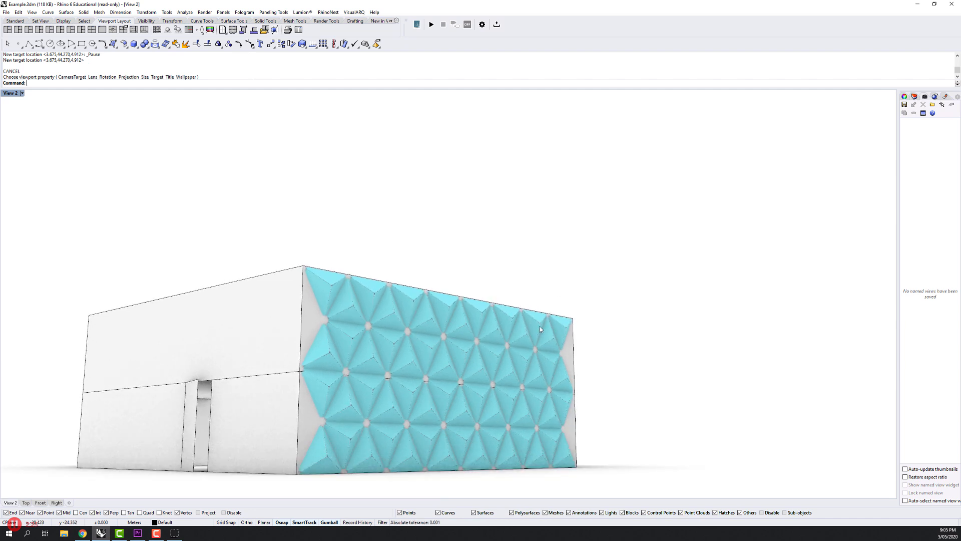
Widen the docked Named Views panel and look through the list of available panels.
drag(540, 329, 579, 310)
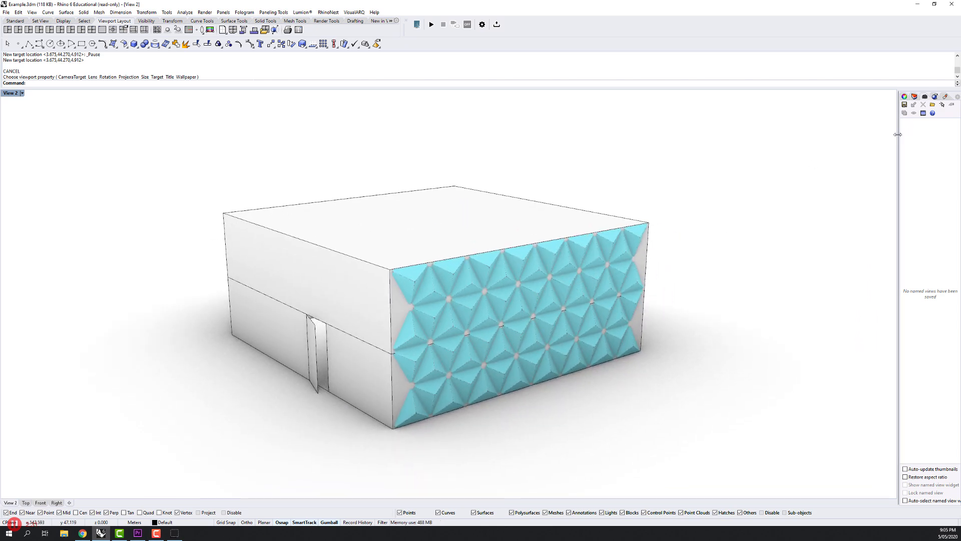
drag(898, 140, 851, 140)
drag(577, 285, 603, 277)
click(857, 104)
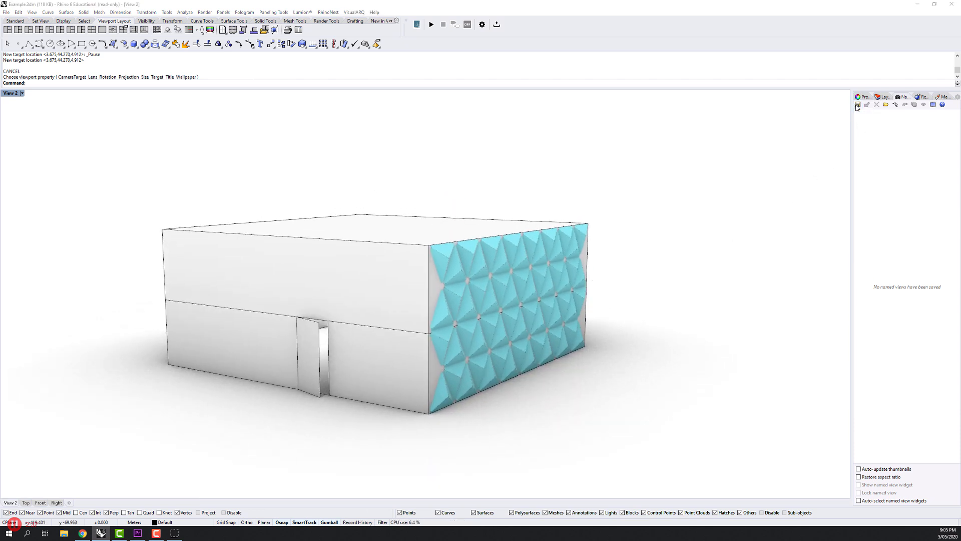
key(Escape)
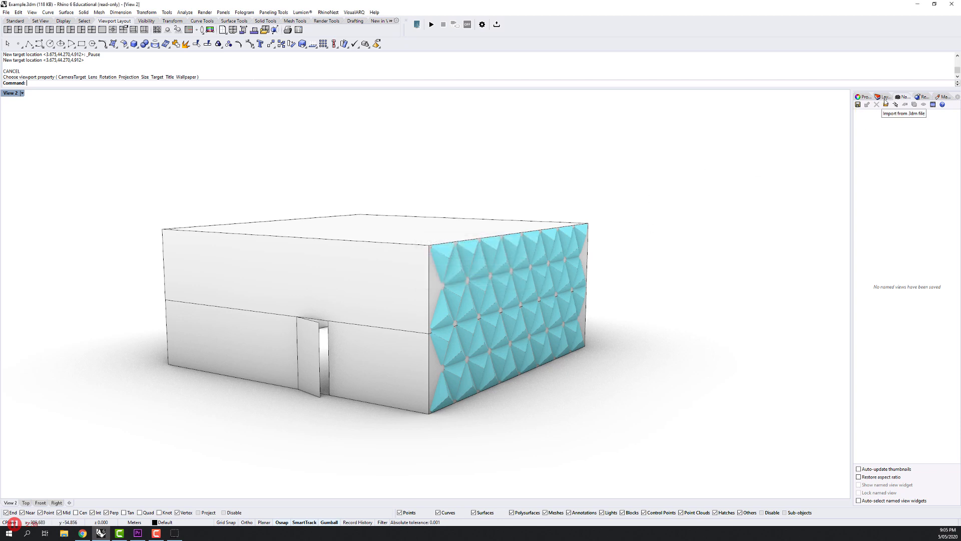
right_click(883, 98)
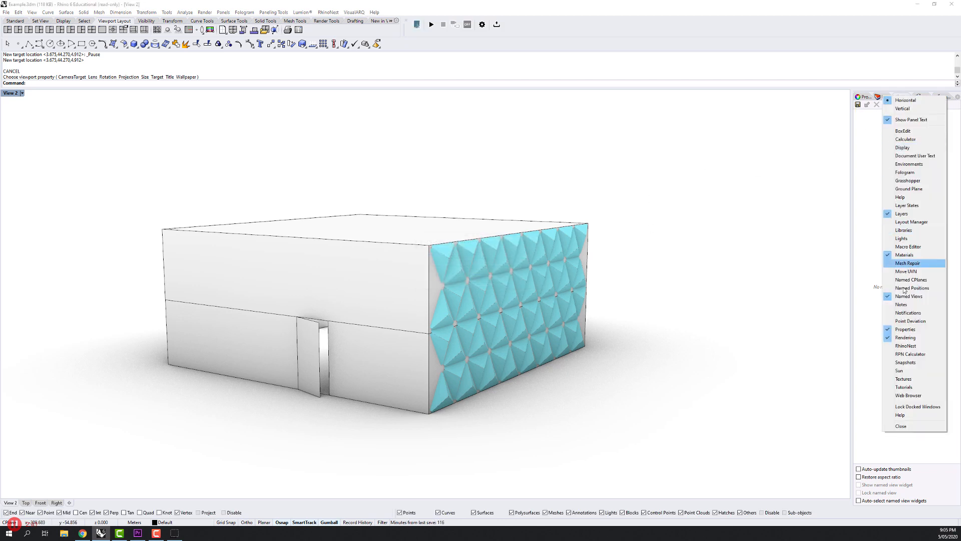
click(873, 261)
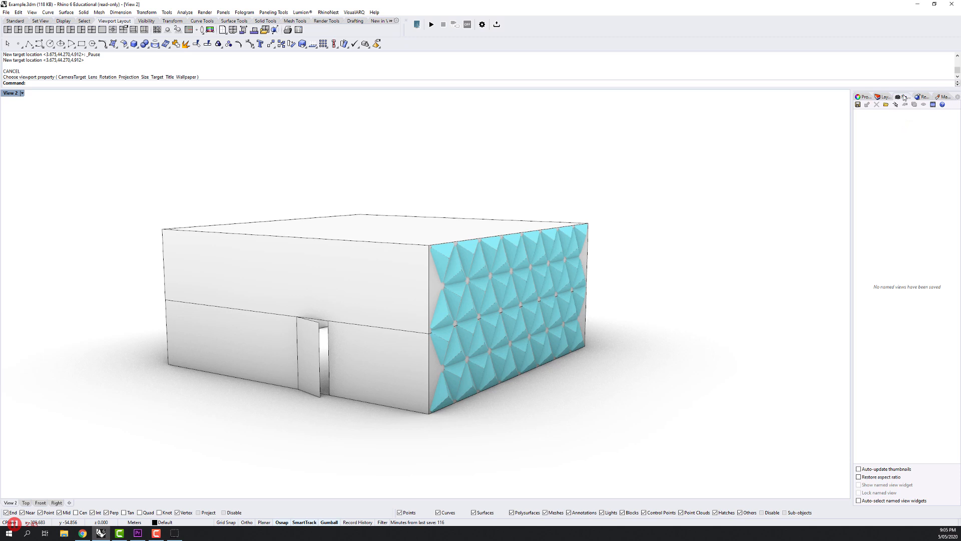
Save the current perspective, with the door side and the cyan facade in sight, as a named view called View1.
click(858, 104)
text(View1)
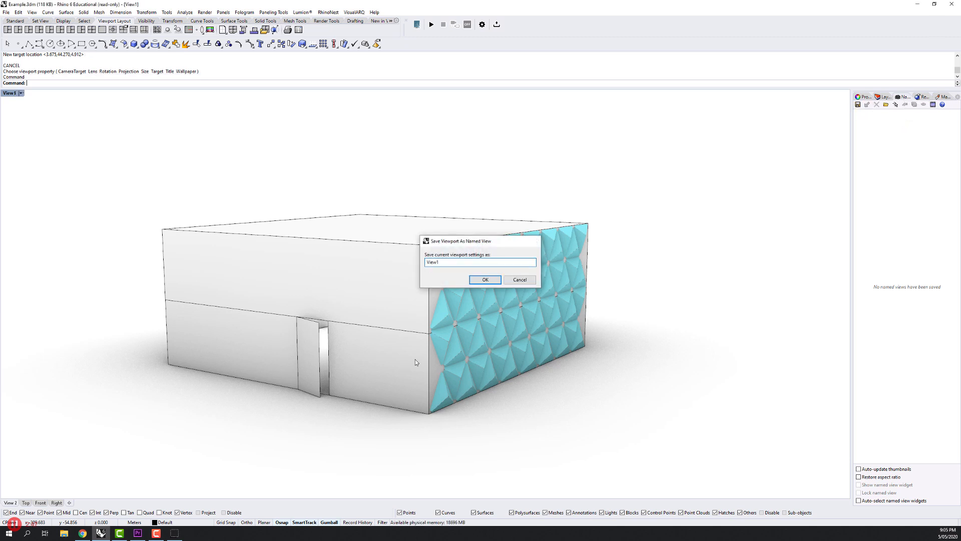
key(Return)
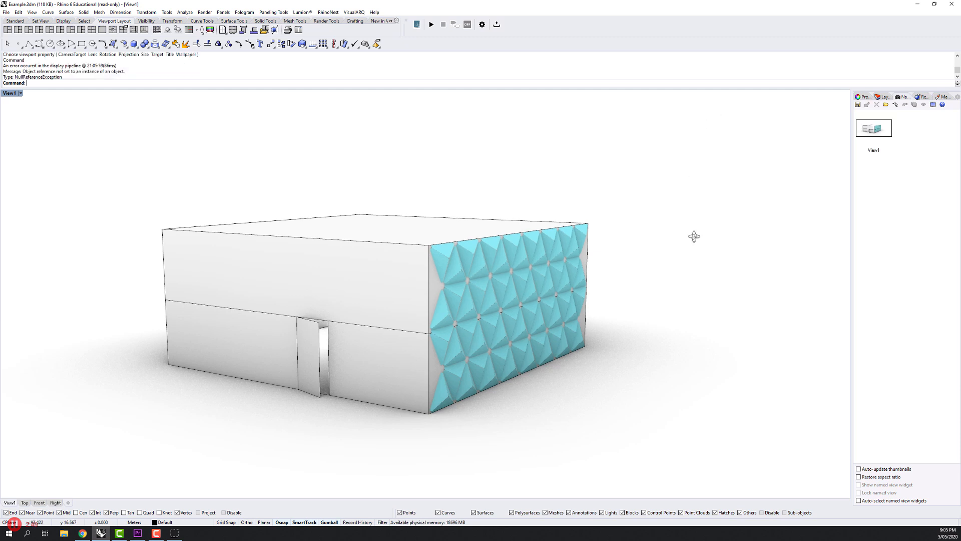
Orbit to the building's other front corner, facing the cyan facade and the doorless side wall, and save it as named view View2.
drag(694, 236, 579, 235)
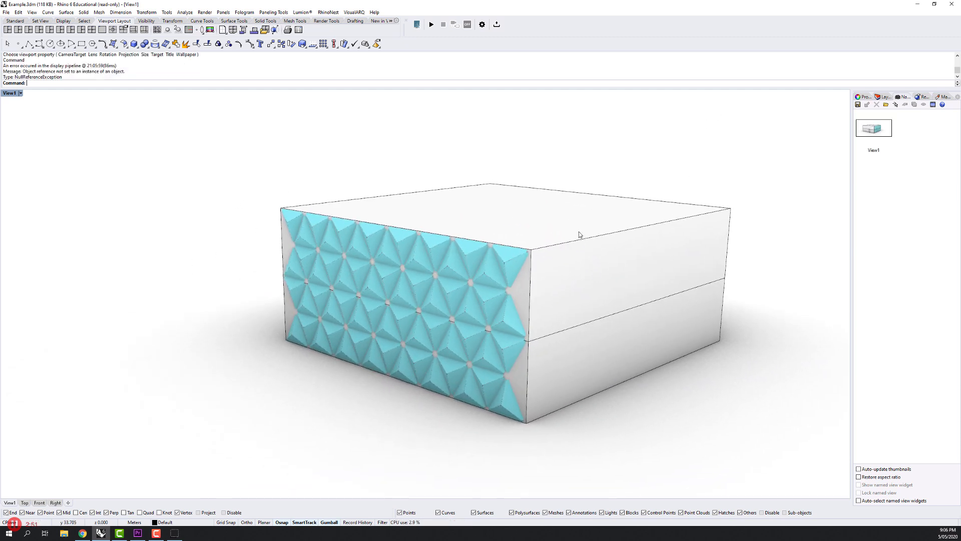
click(858, 104)
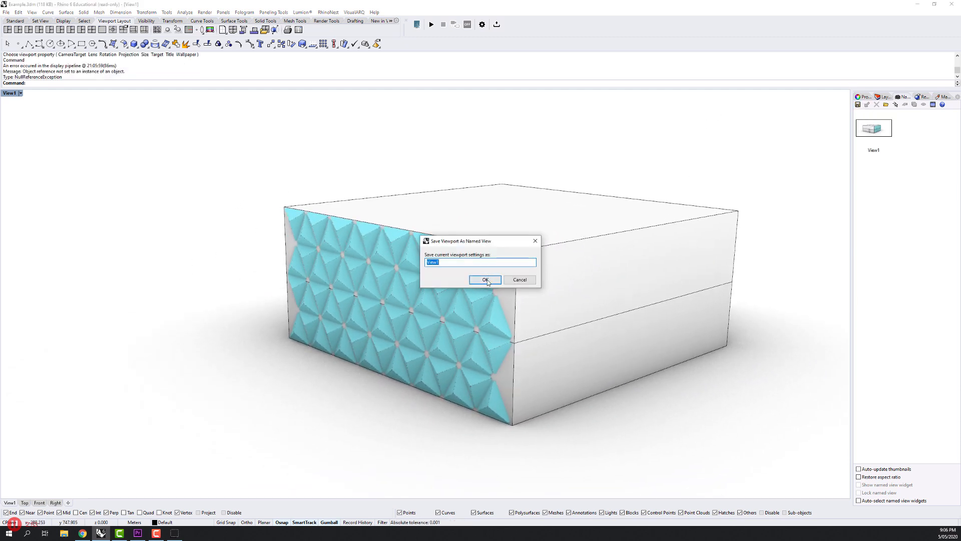
text(View2)
click(485, 280)
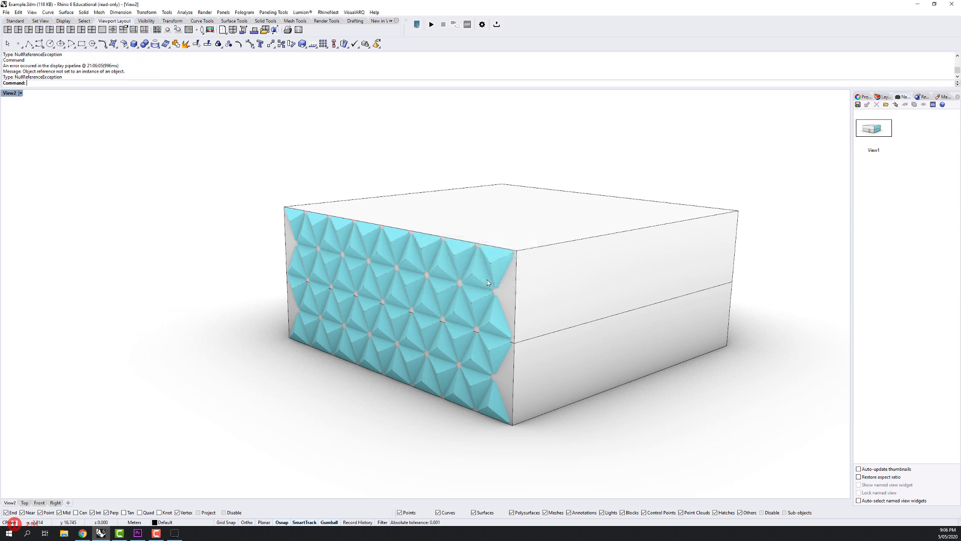
Set named view restoration to animate over a constant 100 frames with a 10 millisecond delay, and test it from View1 to View2.
click(876, 127)
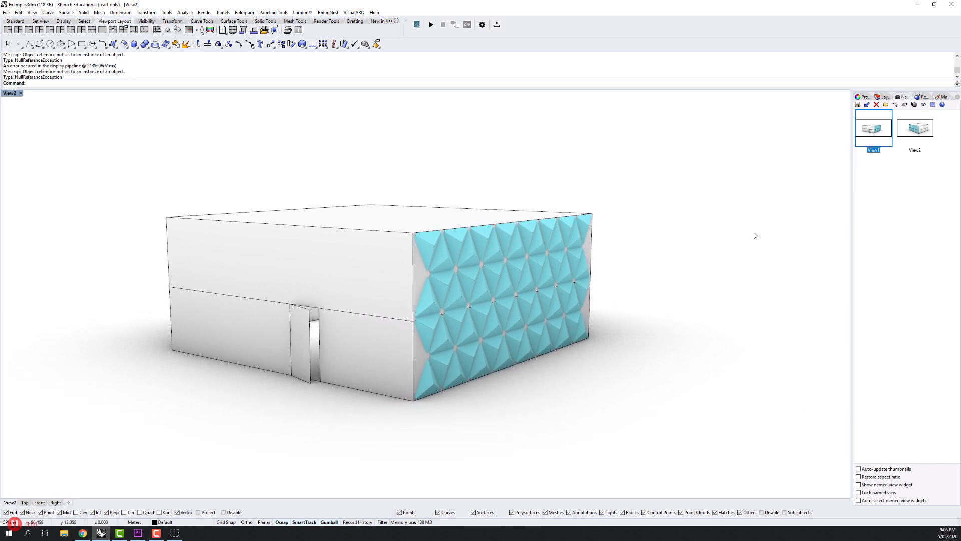
right_click(875, 124)
click(878, 250)
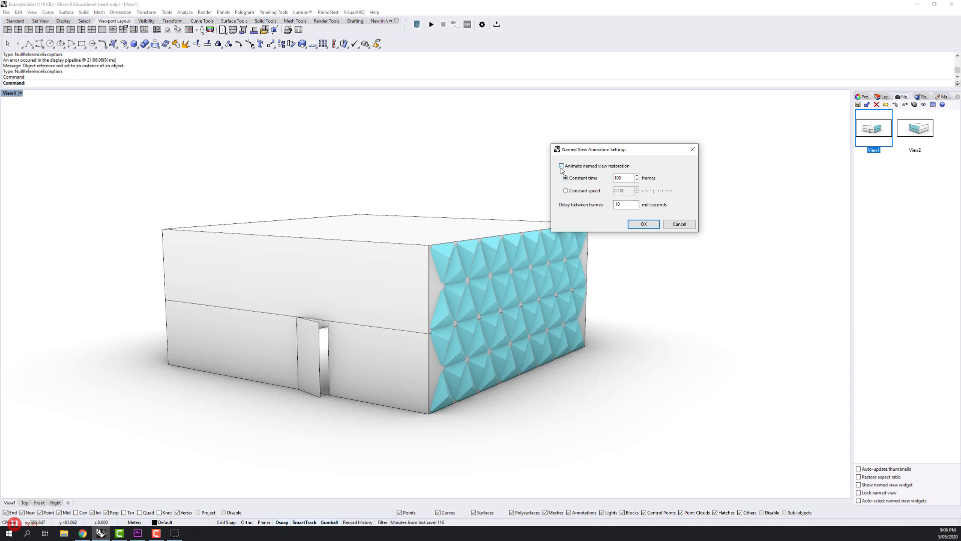
click(632, 224)
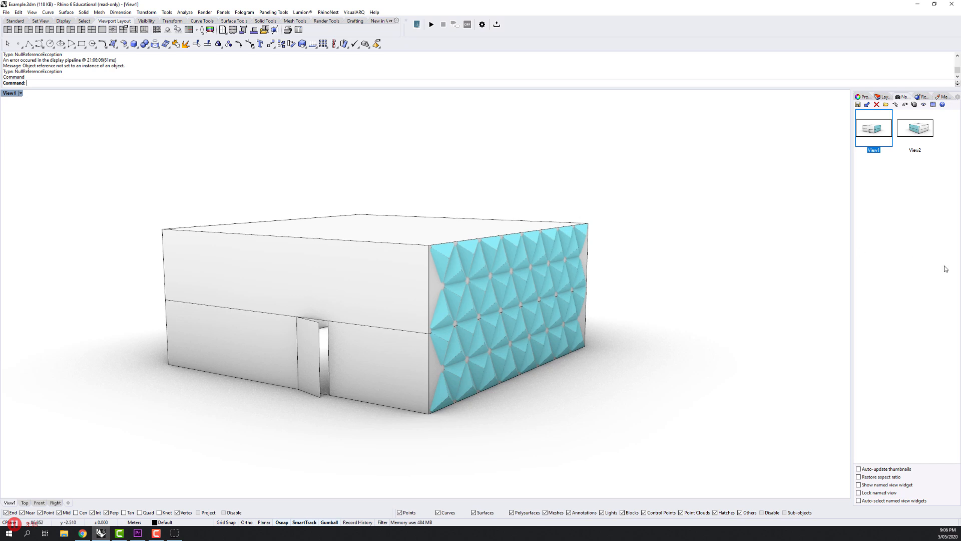
double_click(915, 128)
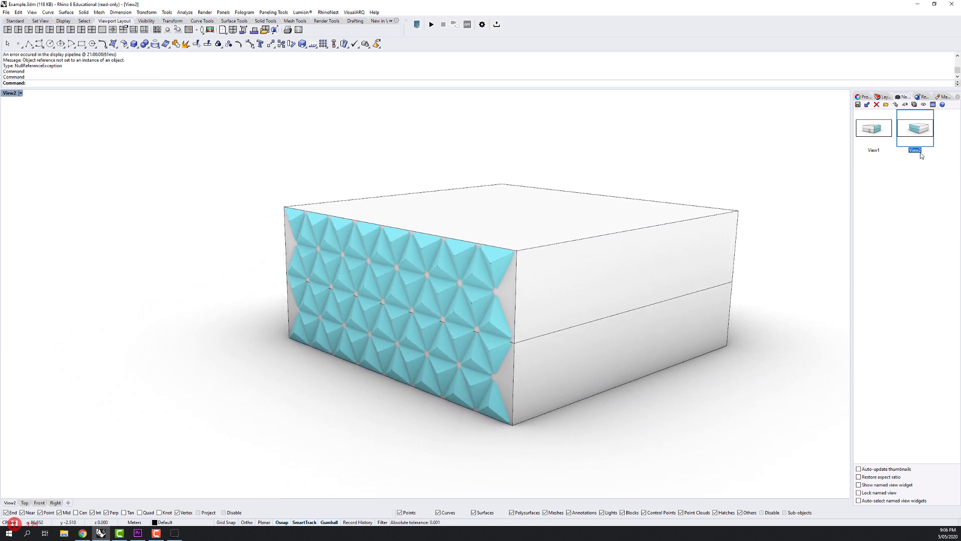
Frame the cyan facade head-on from a distance and save it as a named view called FrontOn.
scroll(773, 179, down, 5)
drag(635, 250, 748, 201)
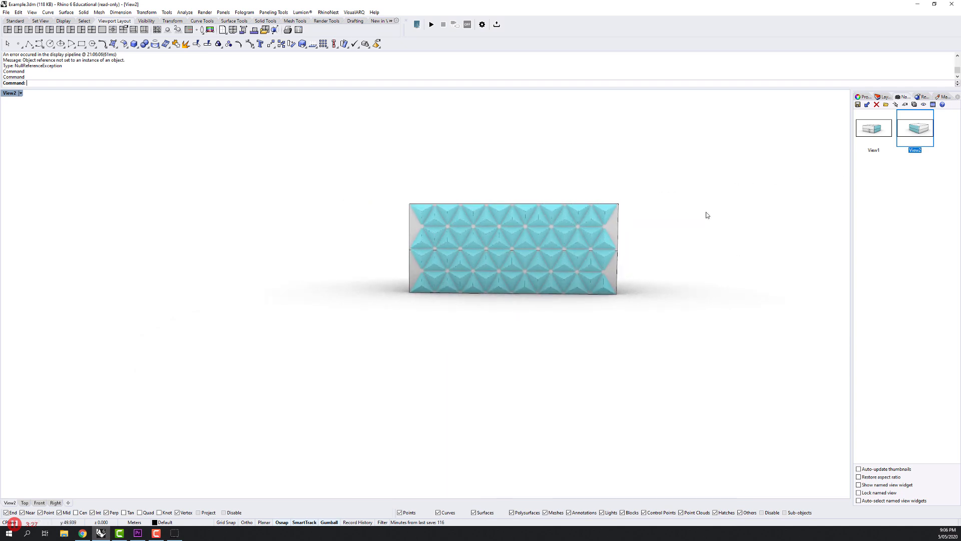
drag(656, 217, 624, 228)
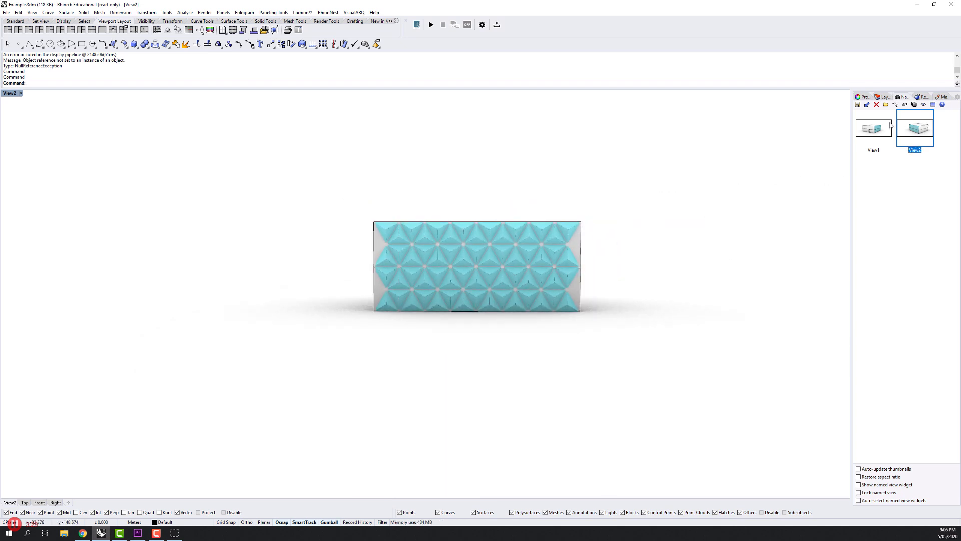
click(857, 105)
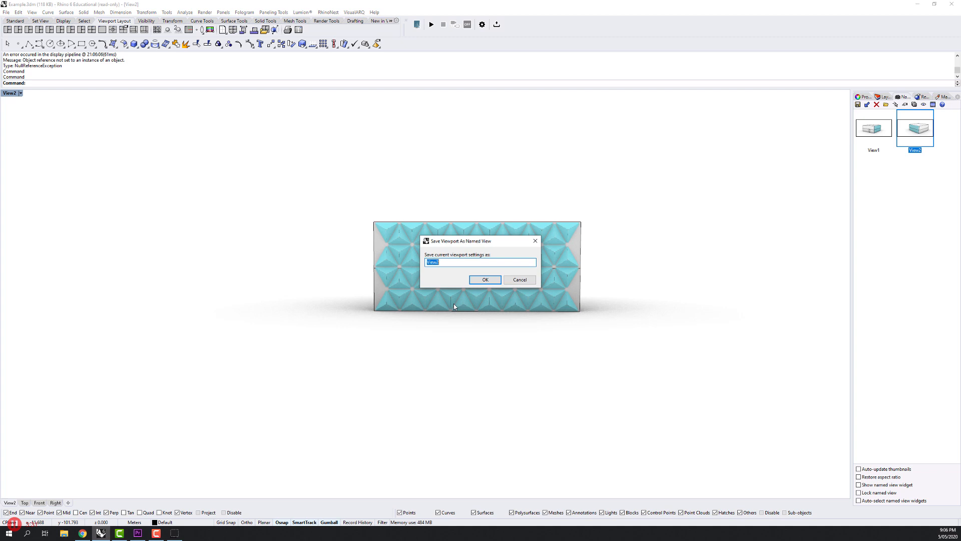
text(FrontOn)
key(Return)
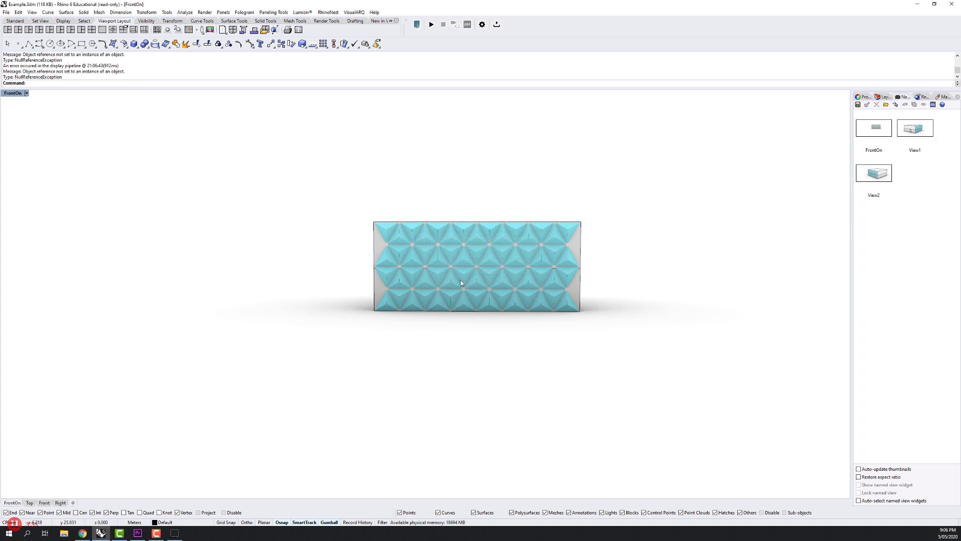
Frame the facade close up from a raised front angle and save it as a named view called FrontOn2.
scroll(450, 238, up, 9)
drag(440, 232, 464, 312)
scroll(449, 265, down, 3)
scroll(449, 265, up, 4)
scroll(456, 302, down, 2)
click(857, 105)
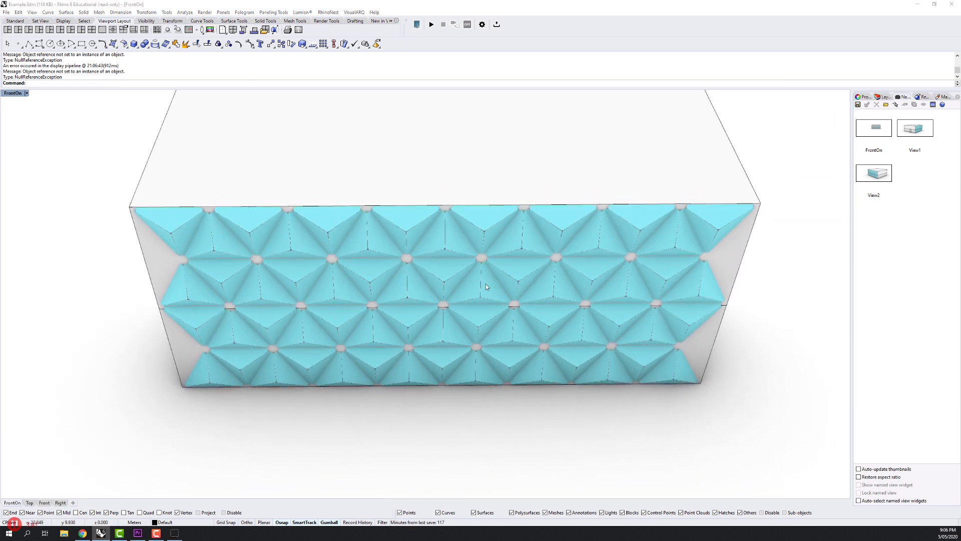
text(FrontO)
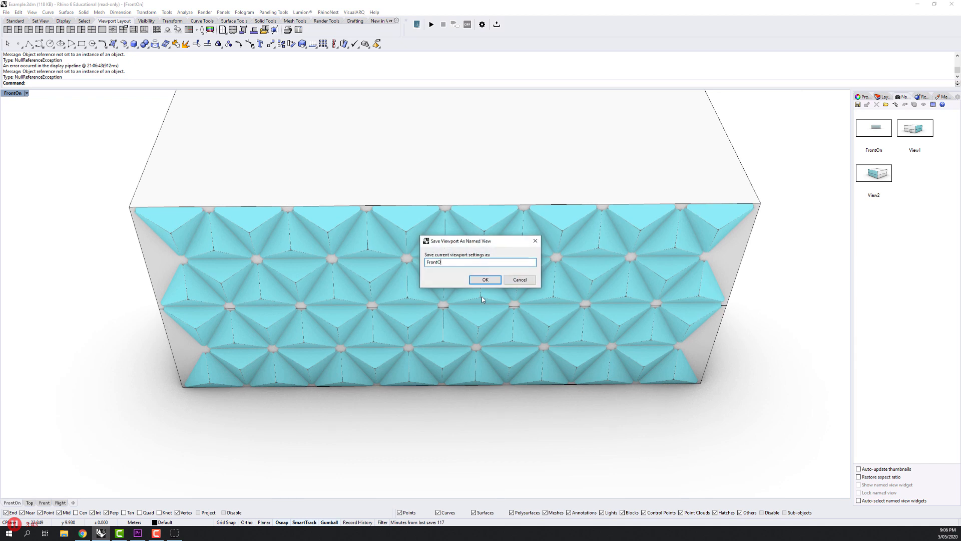
text(n2)
key(Return)
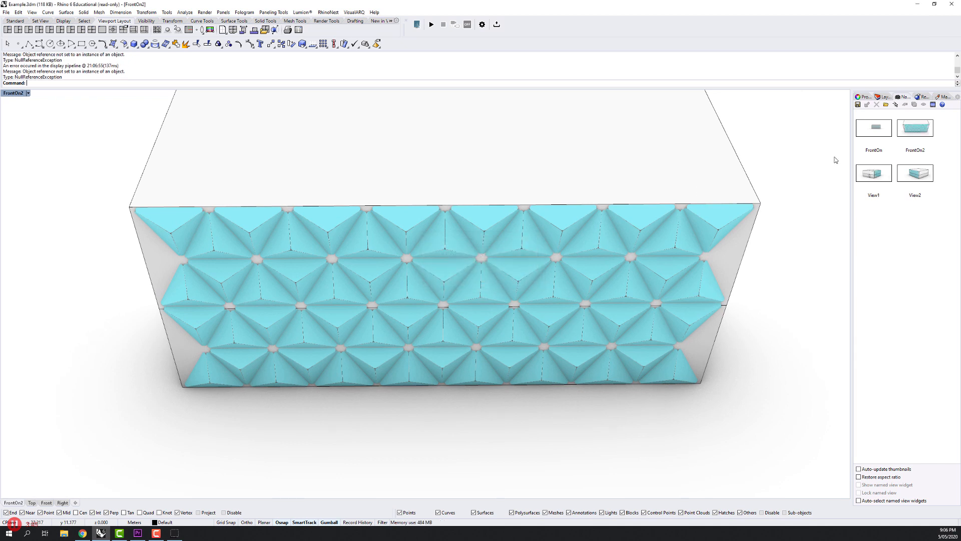
Restore the FrontOn view and play the animated transition to FrontOn2.
double_click(874, 128)
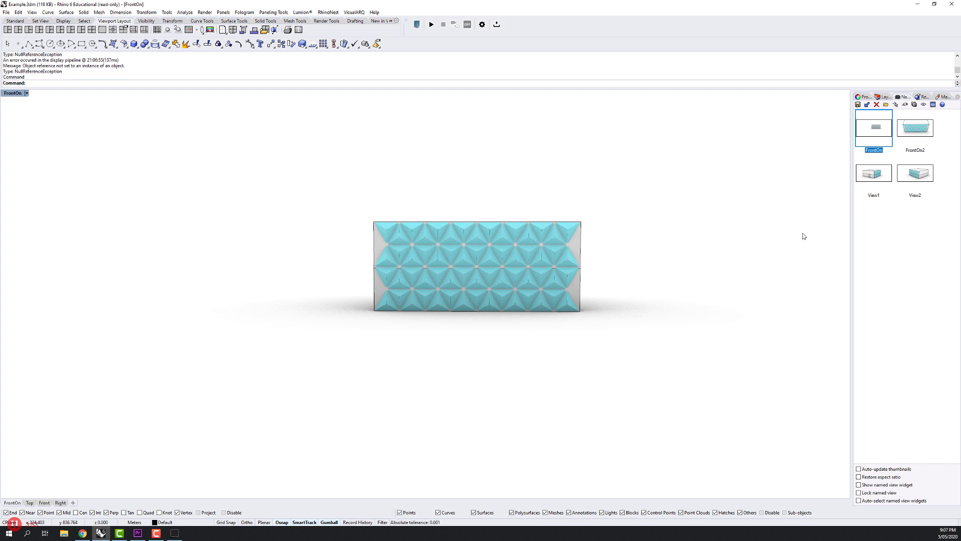
click(896, 250)
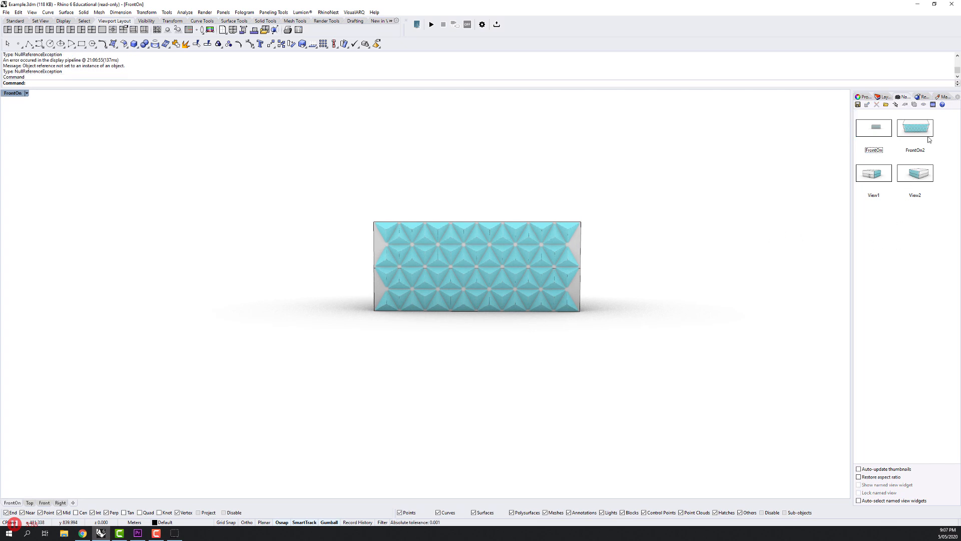
click(920, 130)
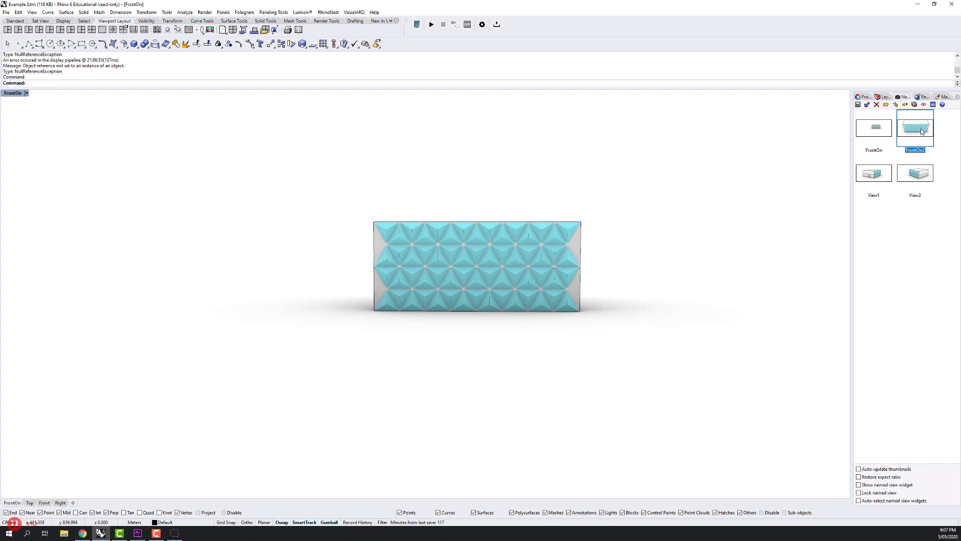
double_click(921, 131)
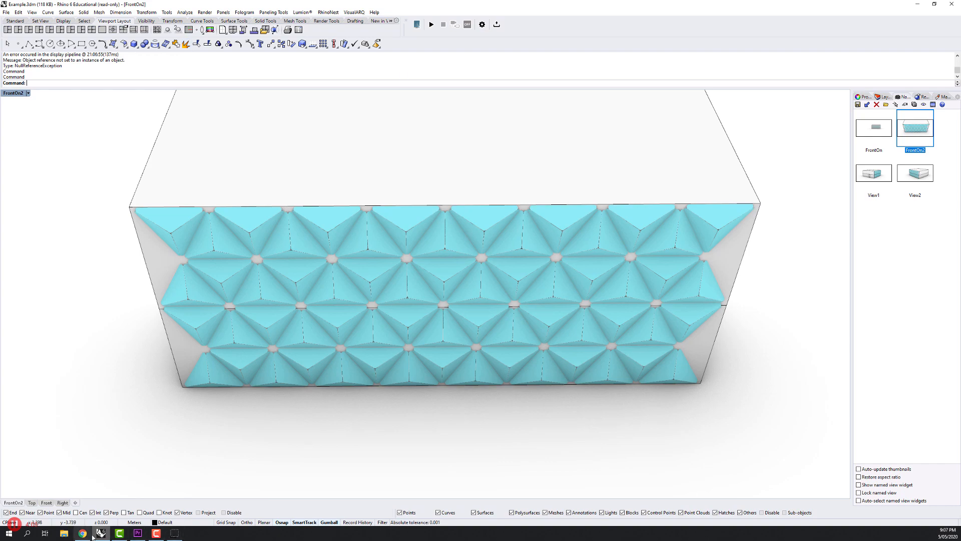
Bring back the Grasshopper window, shrink it to a small size and park it below the named view thumbnails, clear of the facade.
click(173, 533)
click(100, 533)
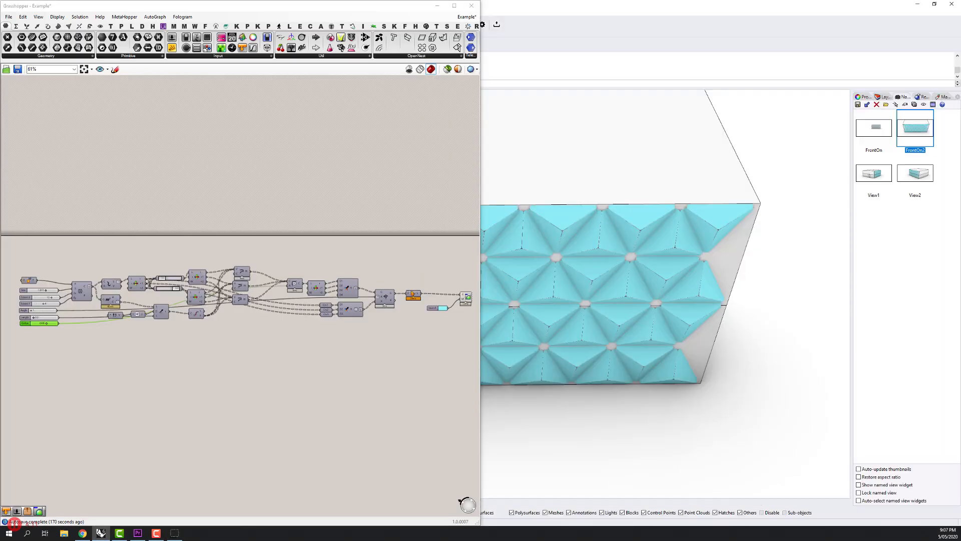
drag(273, 6, 960, 93)
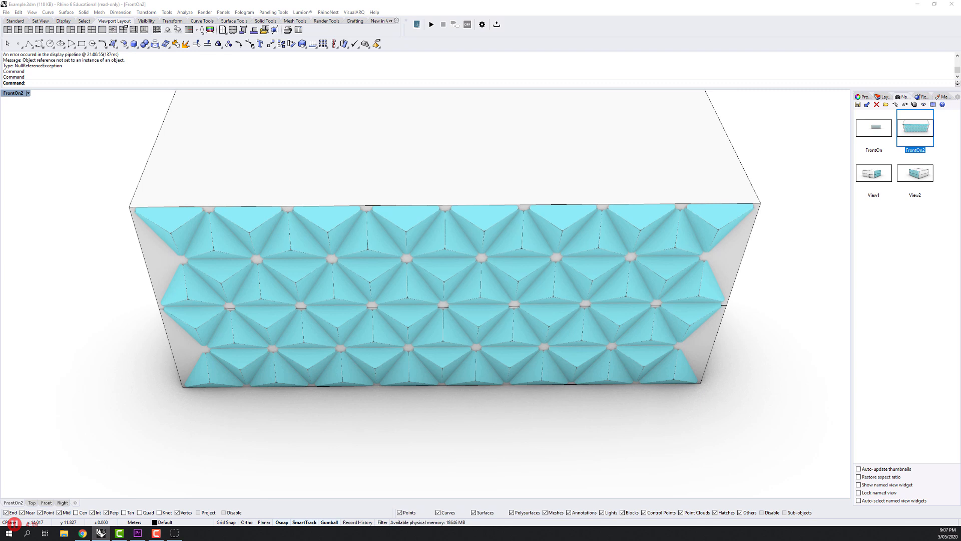
drag(926, 320, 837, 203)
scroll(901, 345, up, 5)
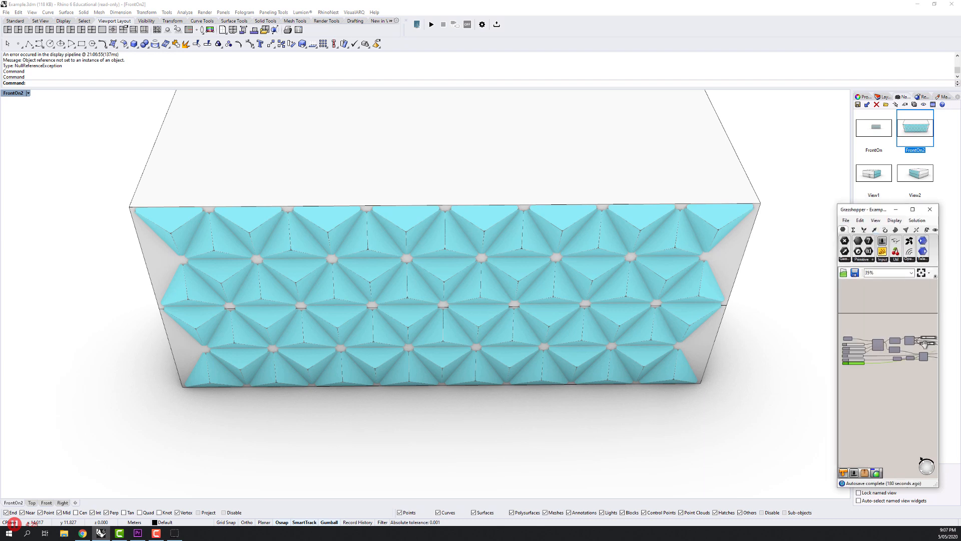
scroll(924, 344, up, 5)
drag(884, 213, 901, 224)
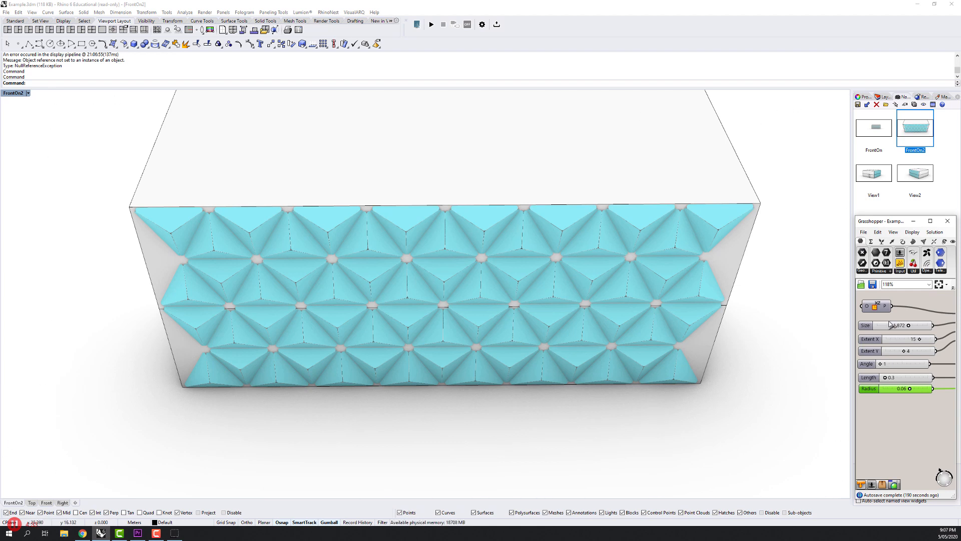
Set the Radius slider to 0.00, and try a smaller panel Size before reverting that size change.
scroll(891, 325, up, 2)
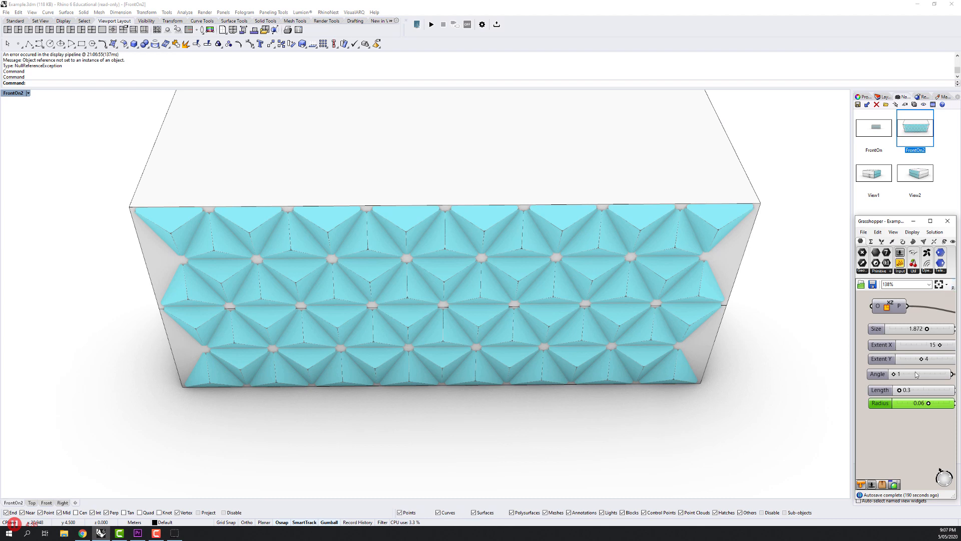
scroll(897, 384, up, 2)
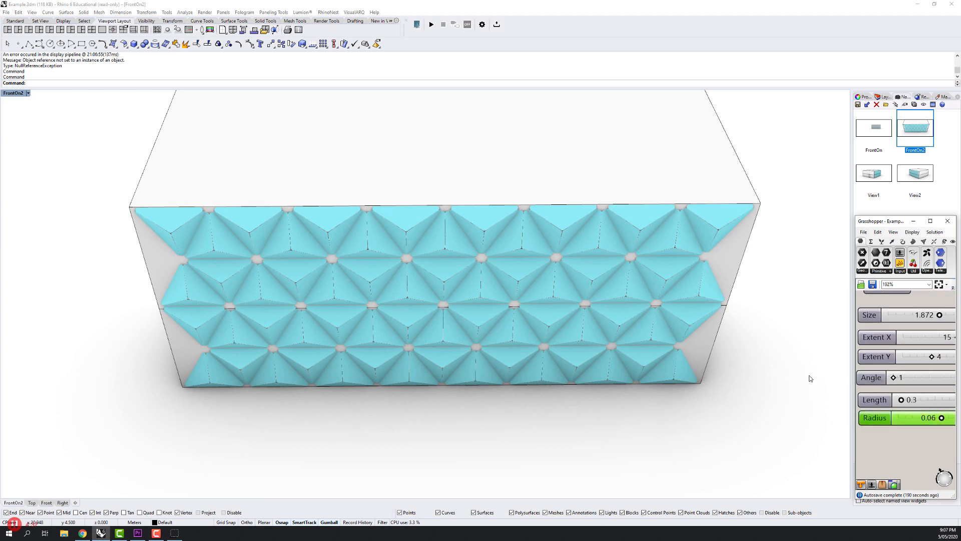
scroll(894, 380, down, 3)
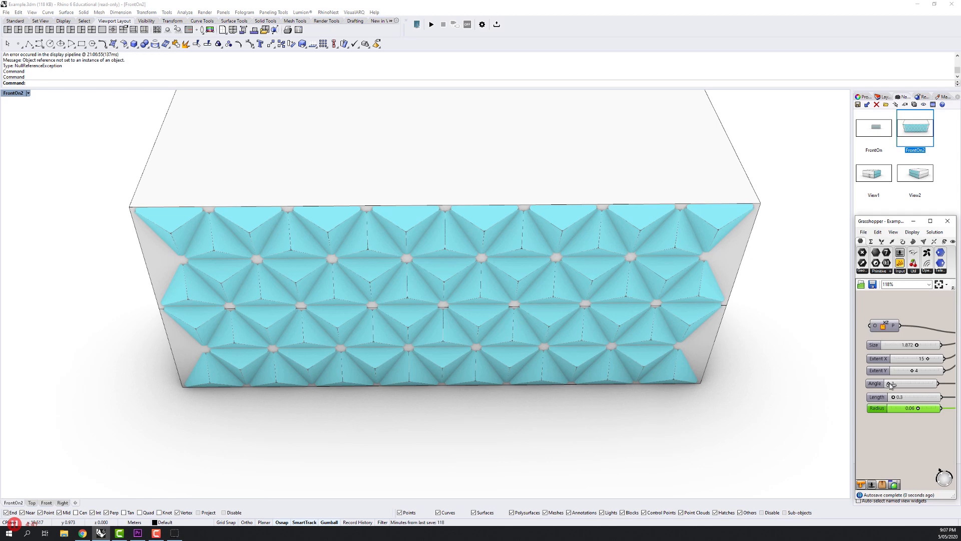
drag(890, 384, 918, 409)
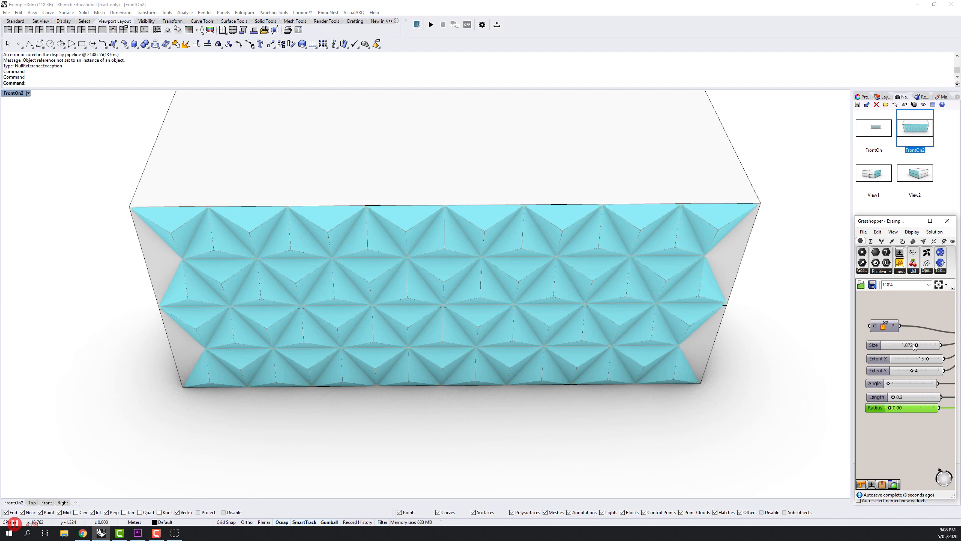
drag(917, 346, 910, 345)
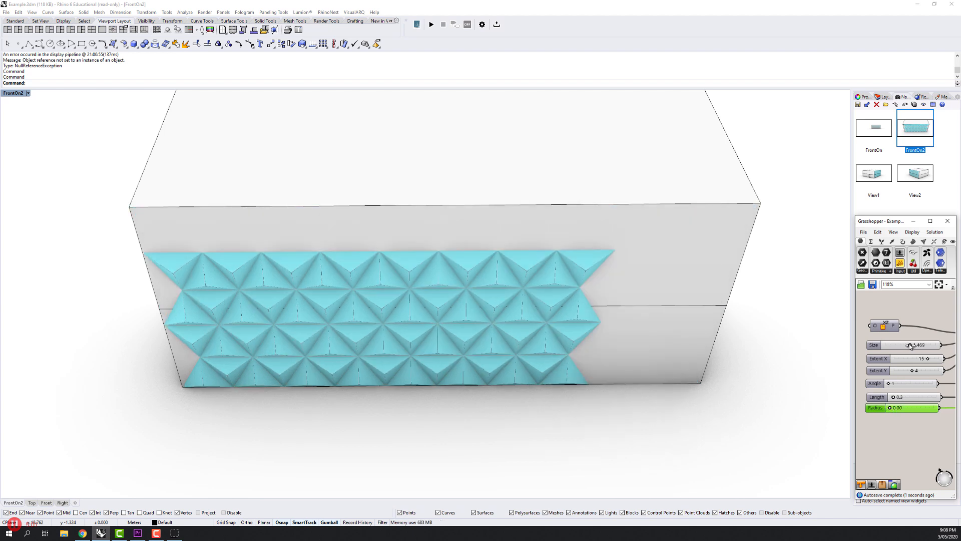
key(ctrl+z)
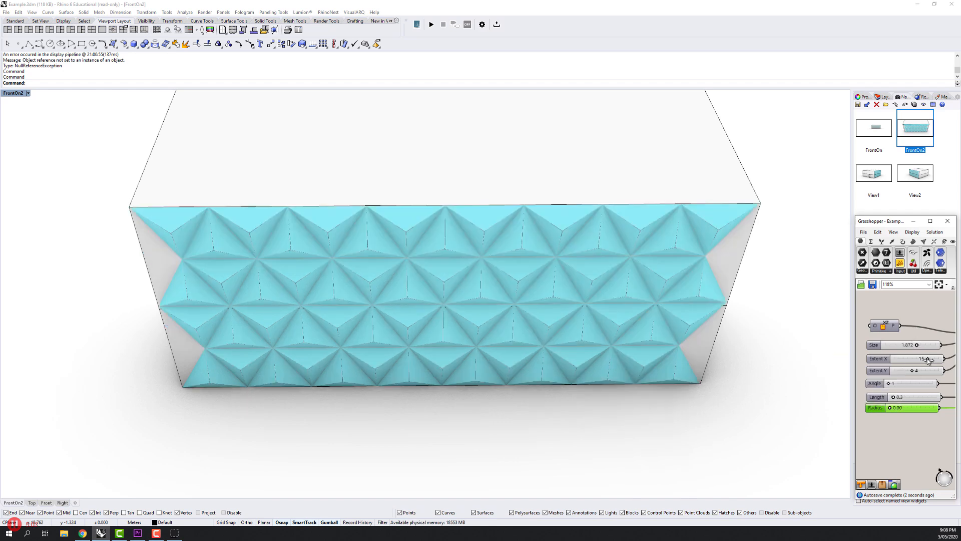
Sweep Extent X down to 0 and back up to 15 from a low corner view of the building, and set Radius to 0.05.
drag(926, 360, 880, 359)
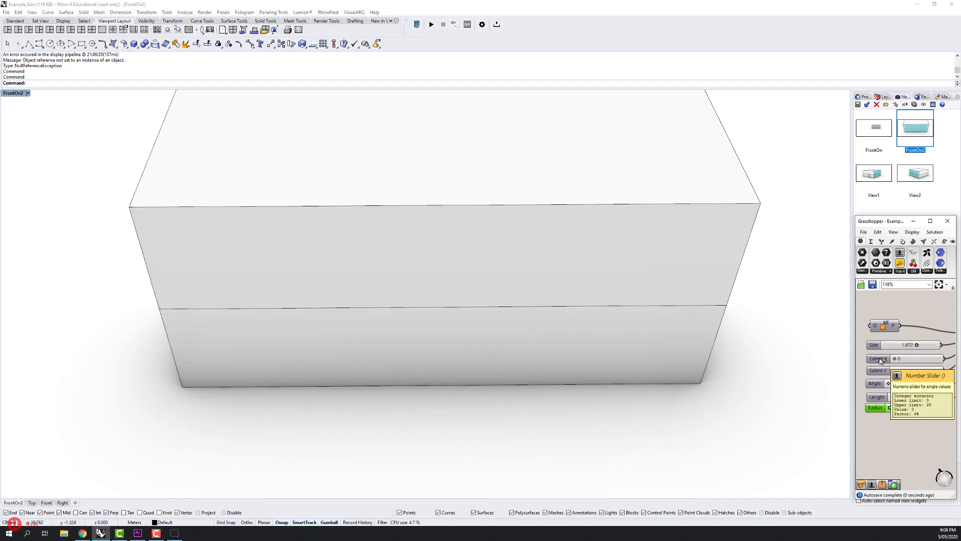
drag(624, 393, 631, 356)
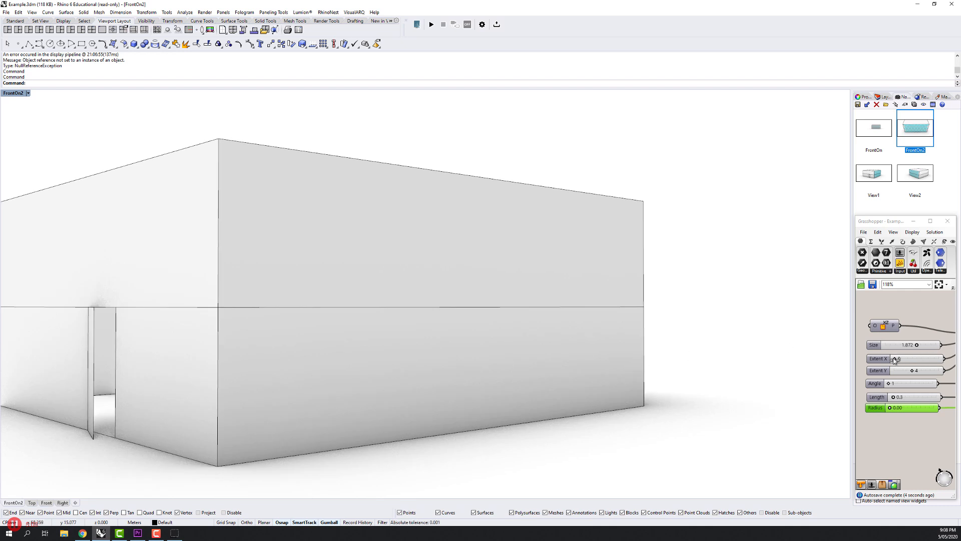
drag(894, 360, 927, 362)
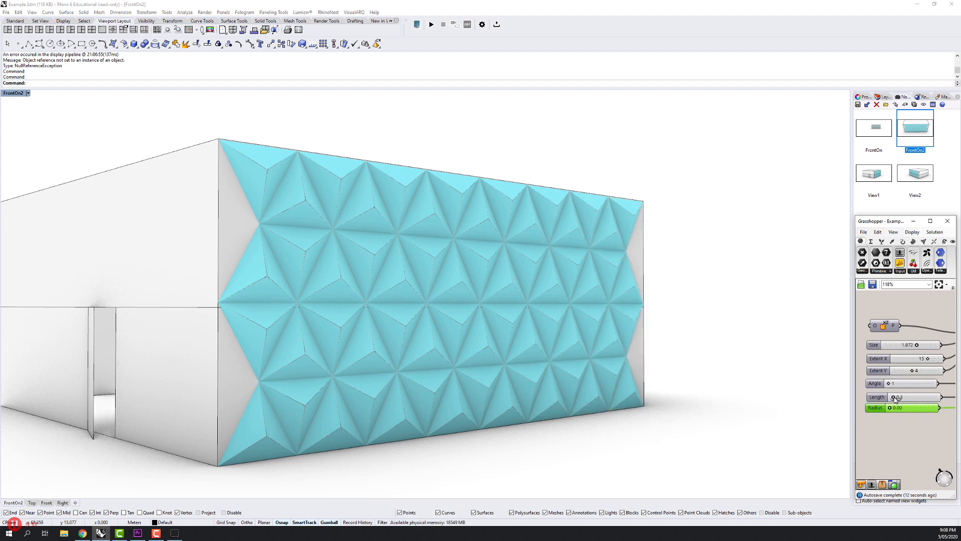
drag(892, 411, 884, 389)
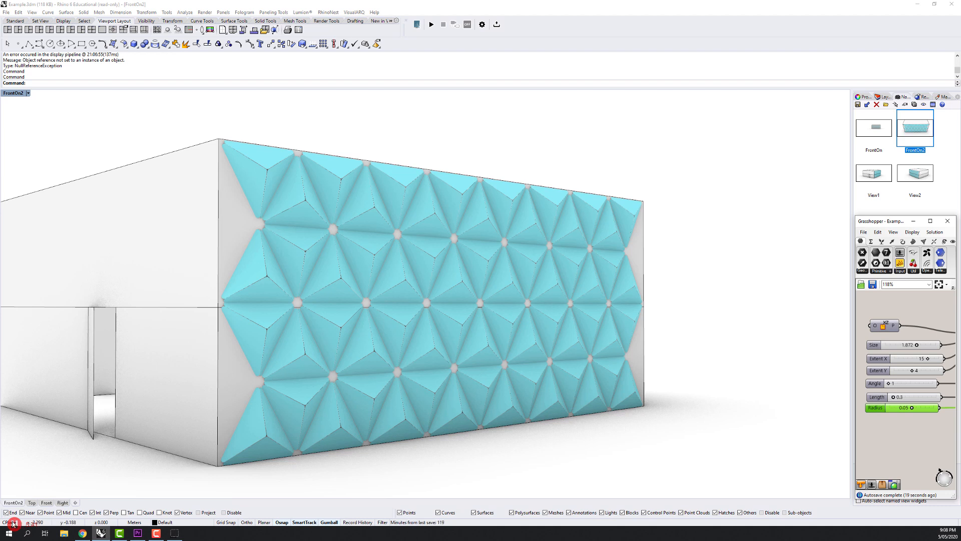
Stop the Screencast-O-Matic recording, finish it and choose to save it as a video file.
click(16, 524)
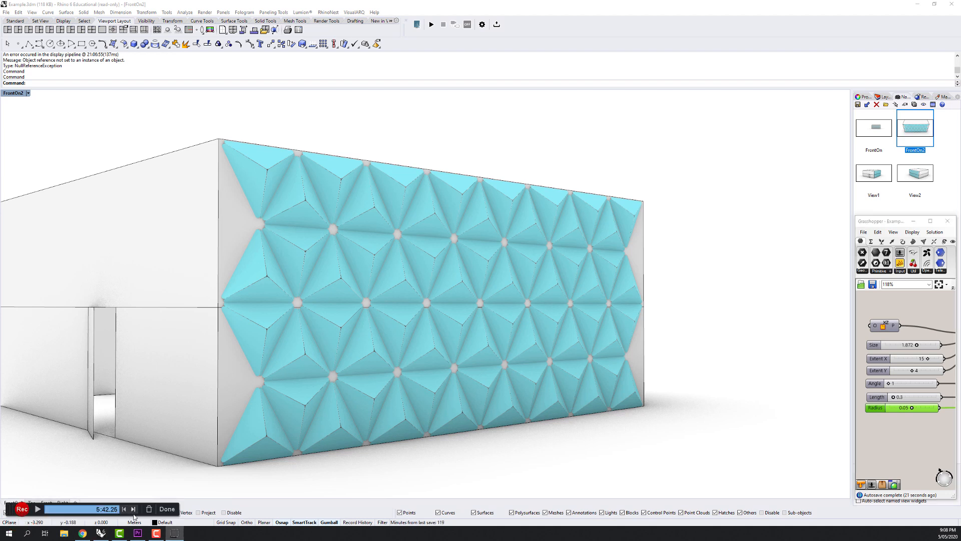
click(166, 509)
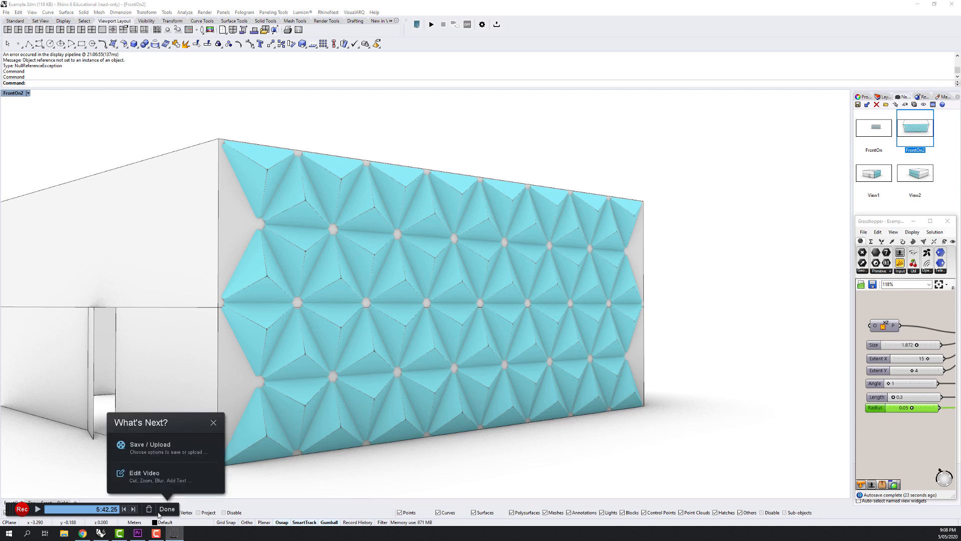
click(141, 451)
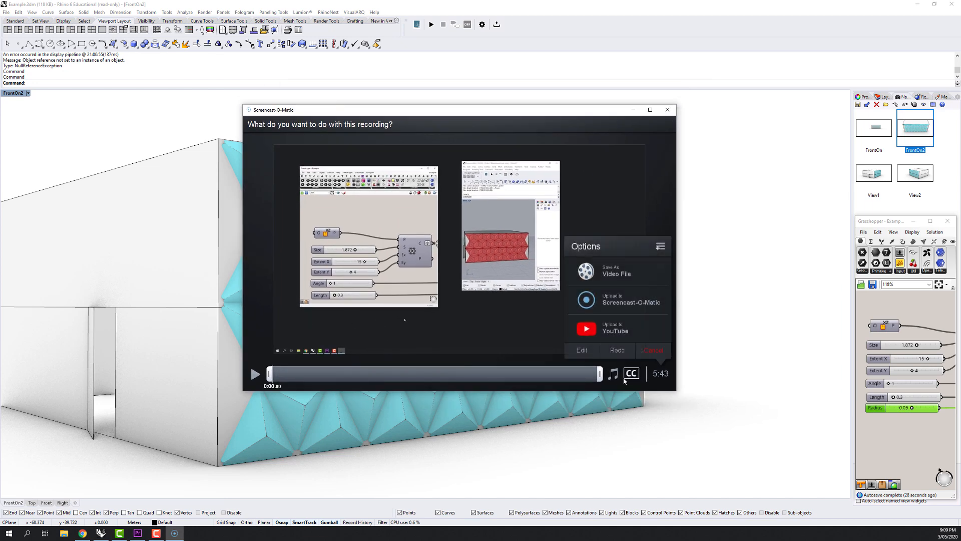
click(604, 270)
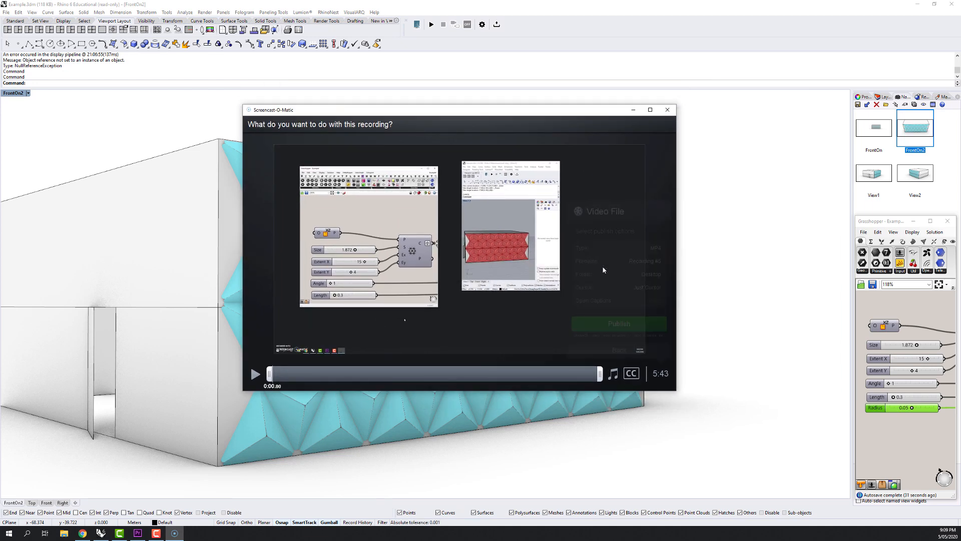
Name the output video file CurtinPresentationTutorial.
click(637, 265)
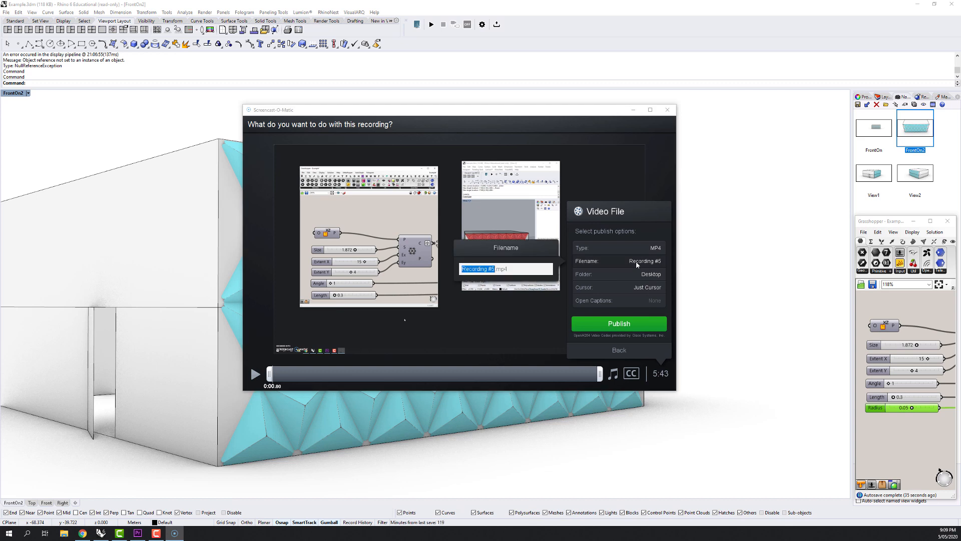
text(Curtin)
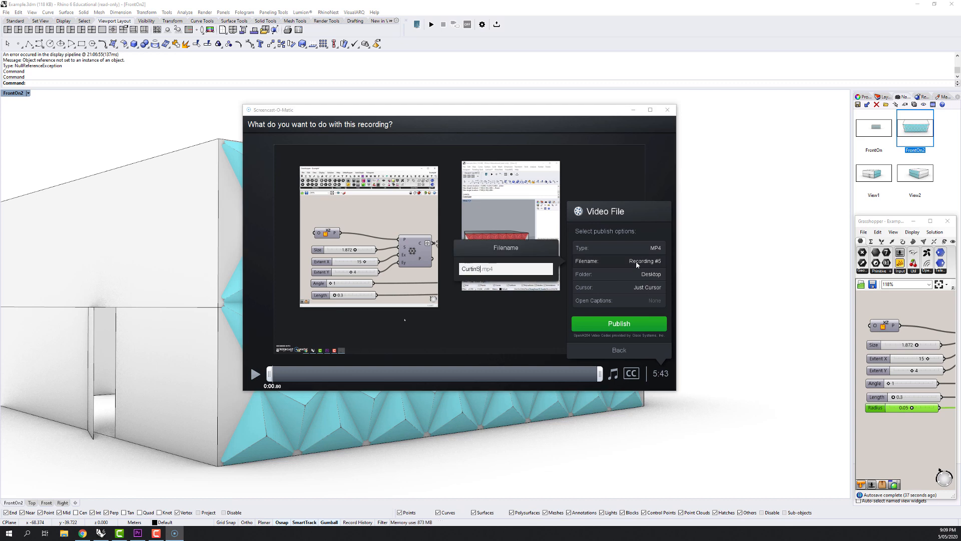
text(PresentationTutorial)
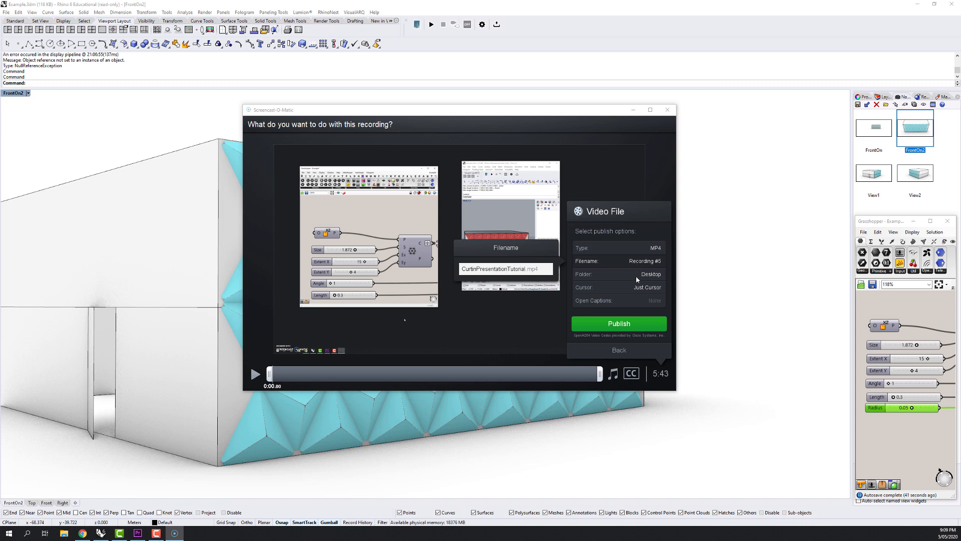
key(Return)
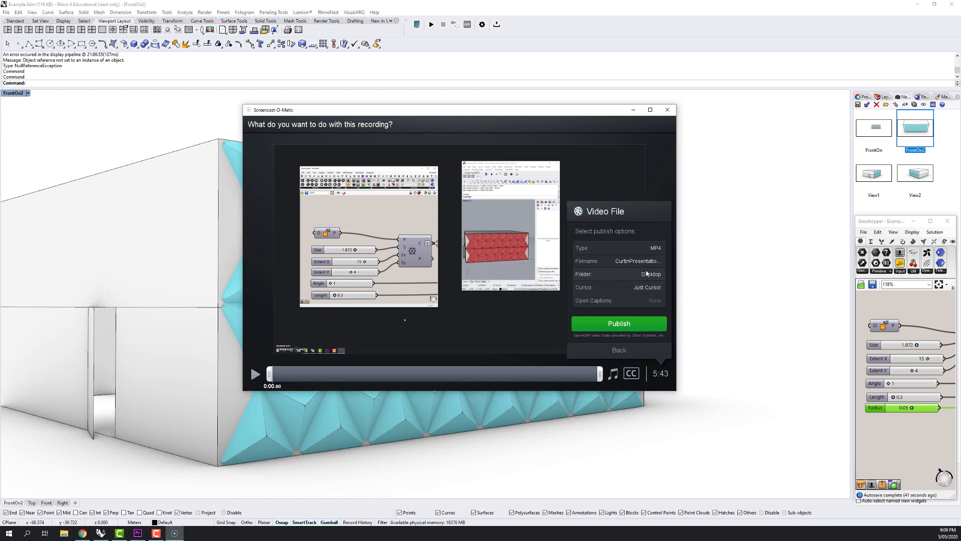
Set the video's cursor option to No Cursor and publish the MP4 file to the Desktop.
click(621, 287)
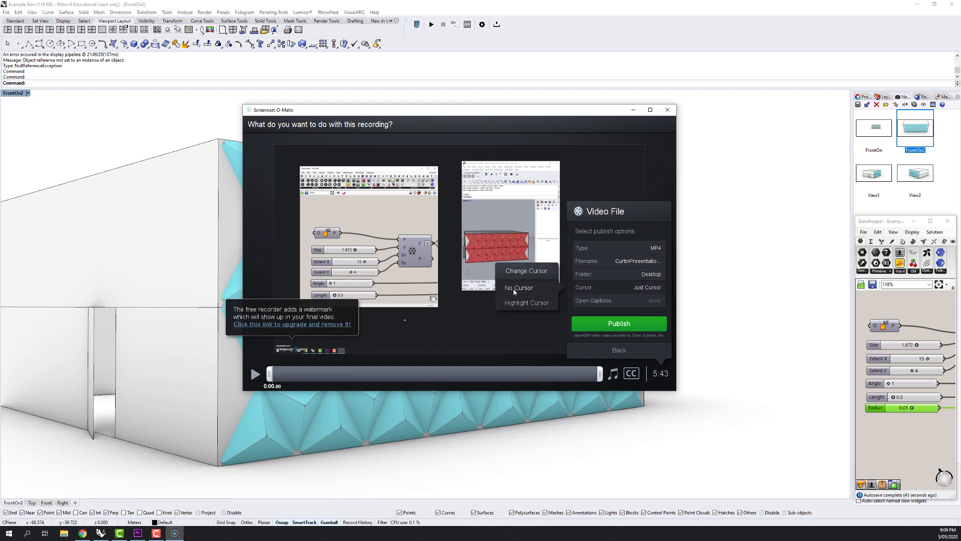
click(514, 289)
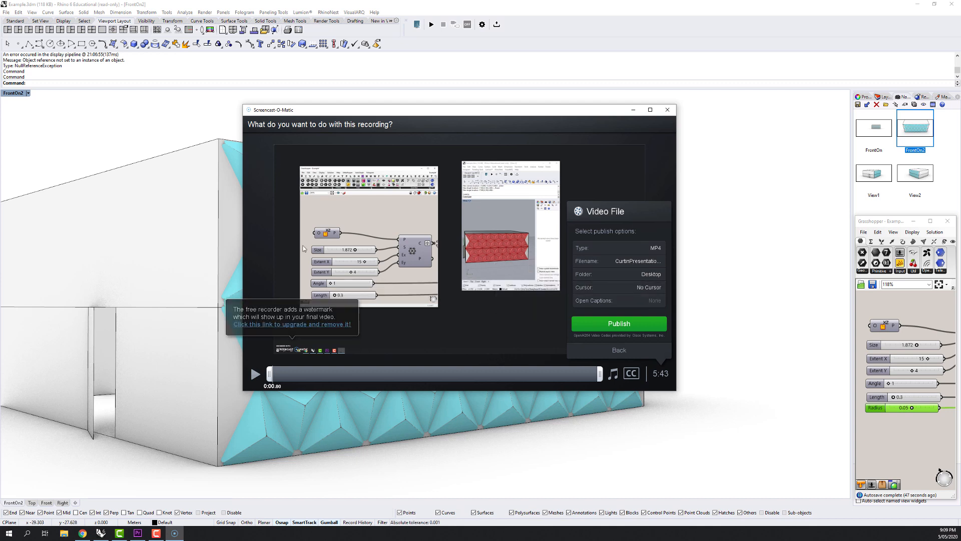
click(611, 325)
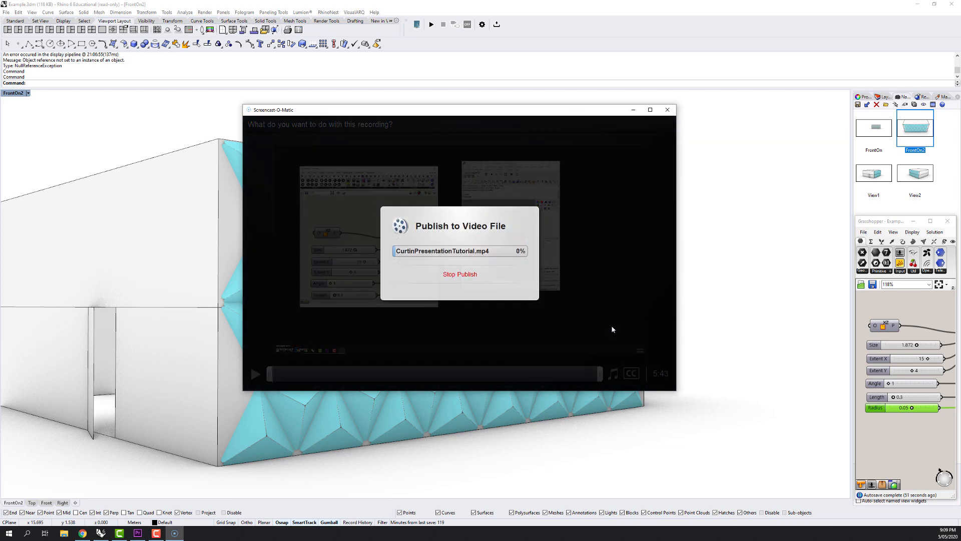
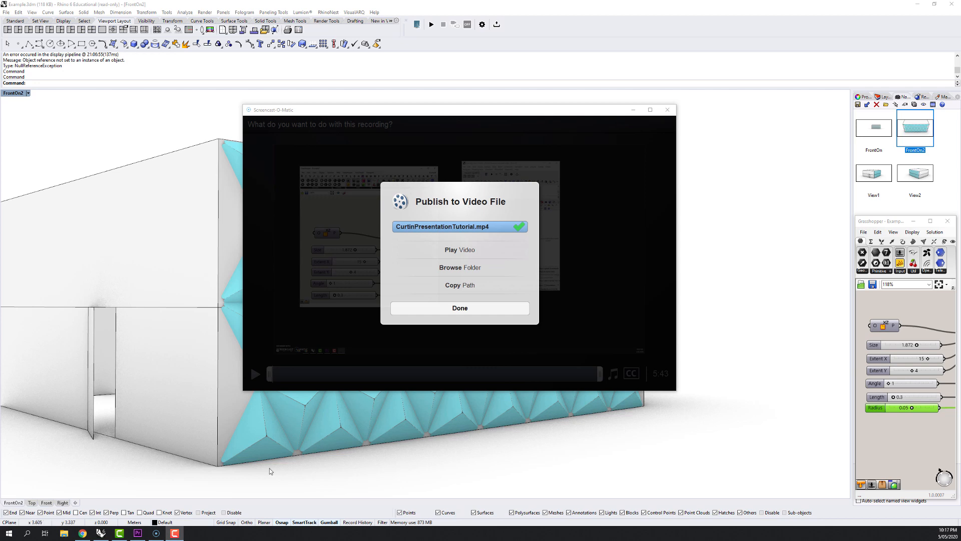
Switch to Adobe Premiere Pro, enlarge the project media area and import CurtinPresentationTutorial.mp4 into the AssignmentThreeTechniques project.
click(138, 533)
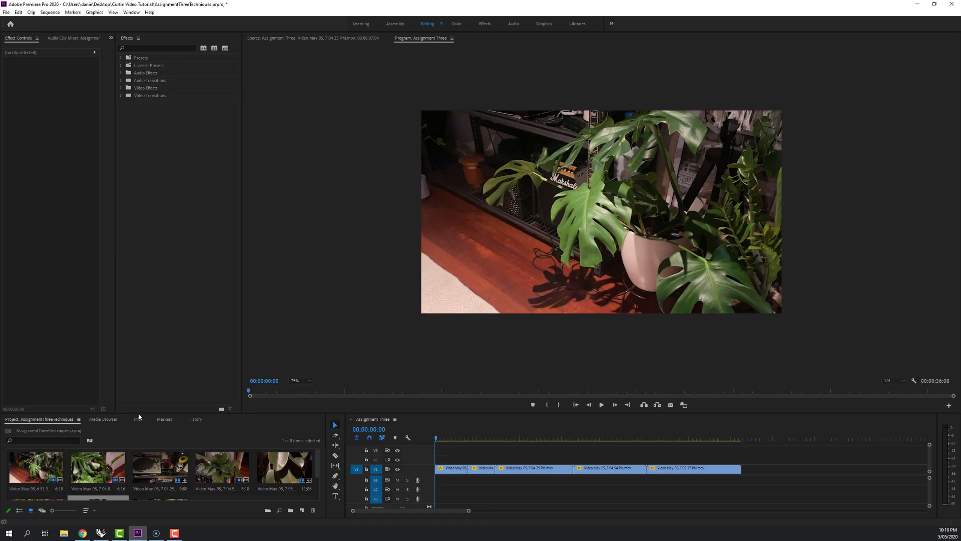
drag(139, 414, 145, 302)
drag(960, 201, 237, 411)
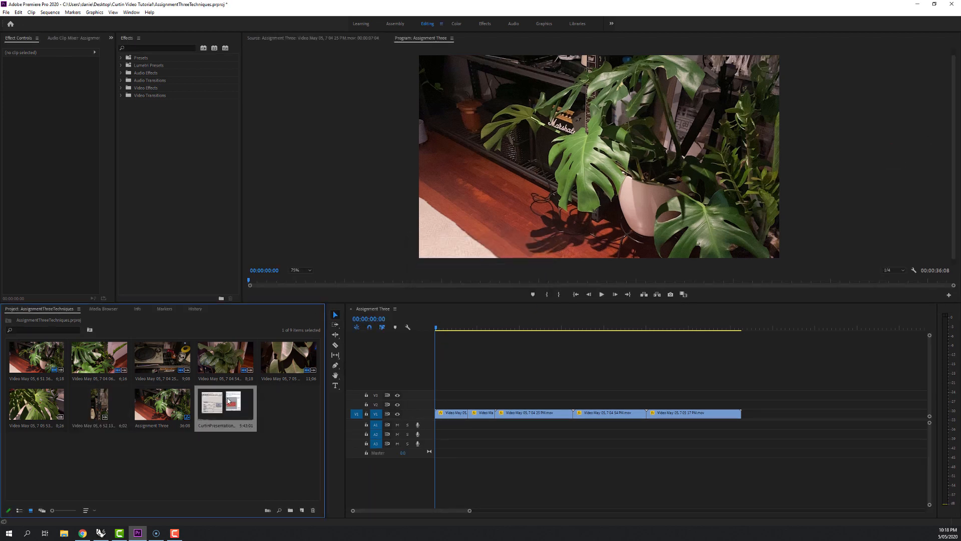
click(223, 451)
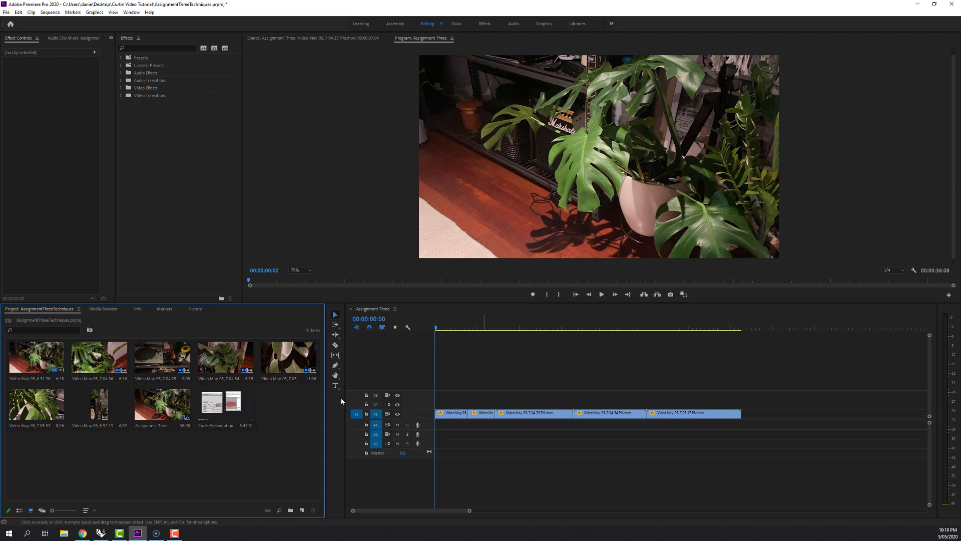
Load the CurtinPresentationTutorial clip in the Source monitor at 50% zoom and make the monitor area taller.
double_click(220, 404)
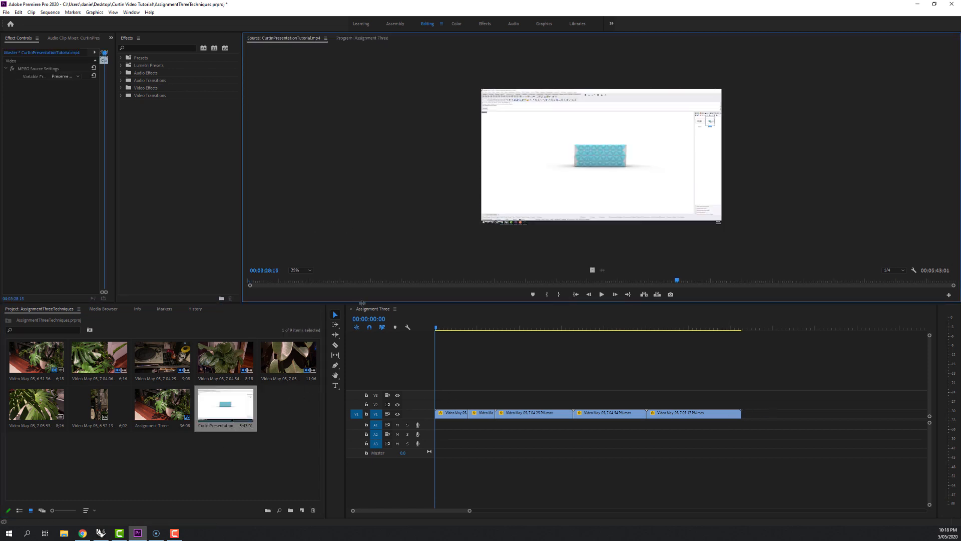
click(307, 270)
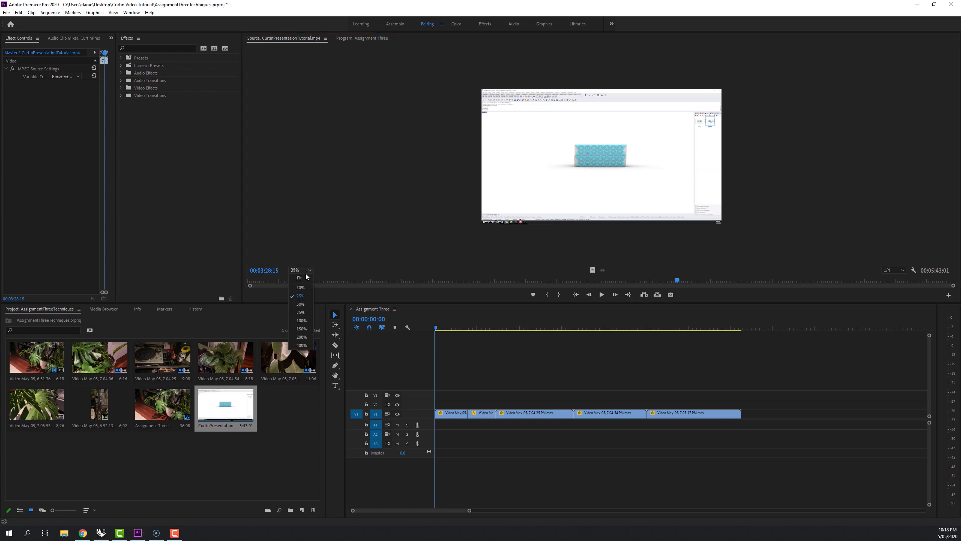
click(300, 303)
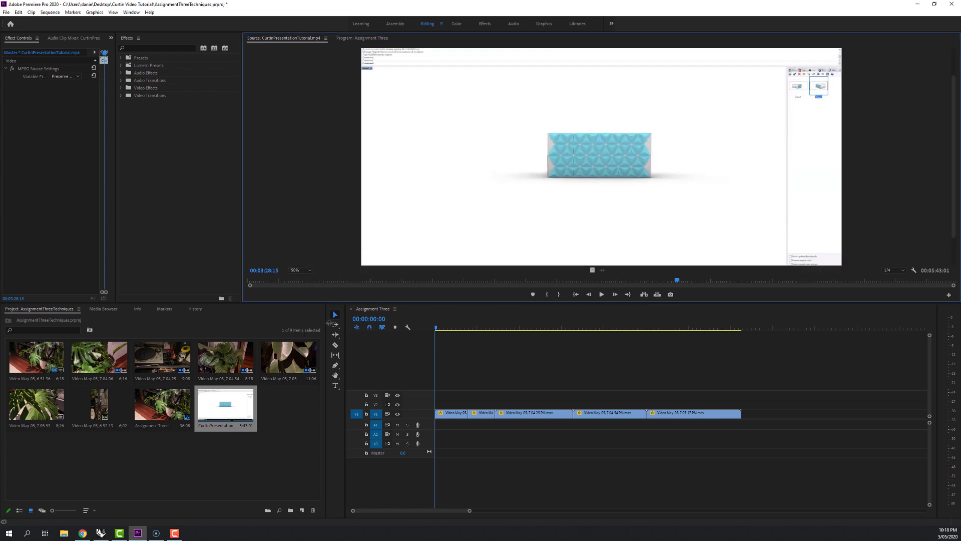
drag(332, 303, 343, 355)
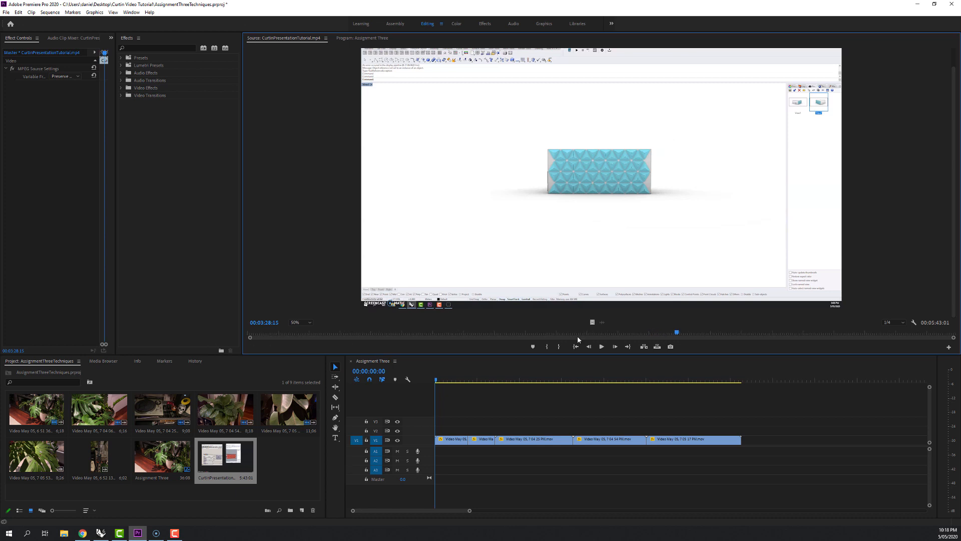
Mark the CurtinPresentationTutorial clip from 00:00:07:21 to 00:00:47:15 and append it to the end of the Assignment Three sequence.
drag(672, 338, 263, 333)
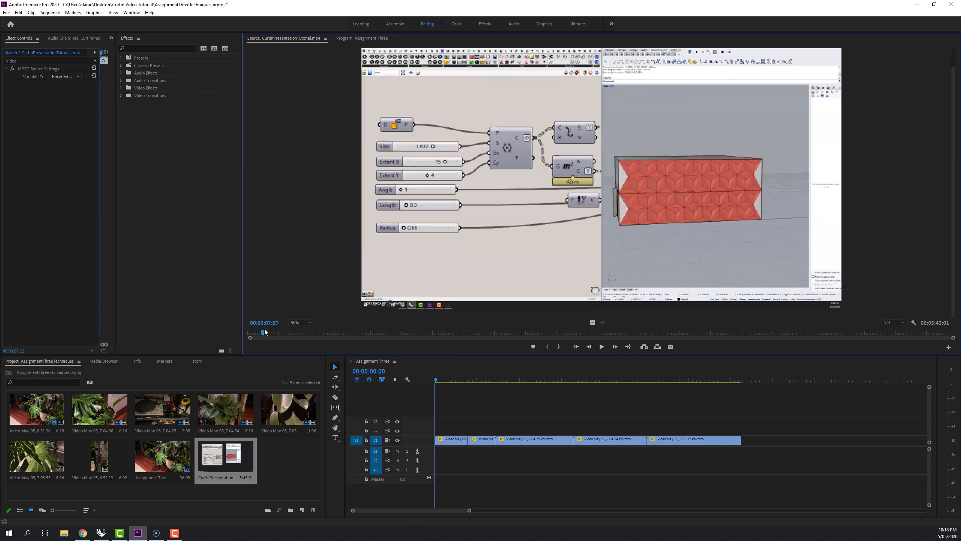
click(547, 346)
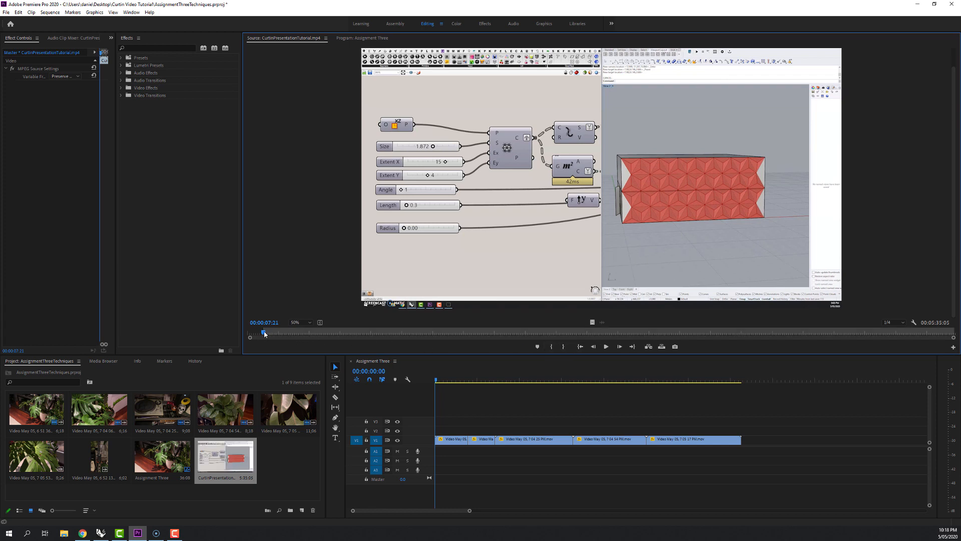
mouse_move(264, 334)
mouse_down()
mouse_move(398, 336)
mouse_move(346, 338)
mouse_up()
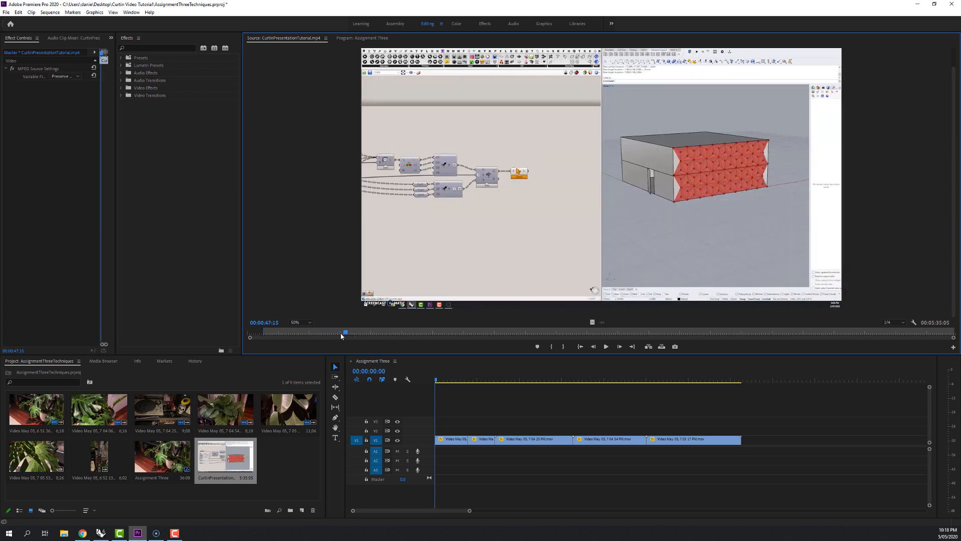
click(563, 346)
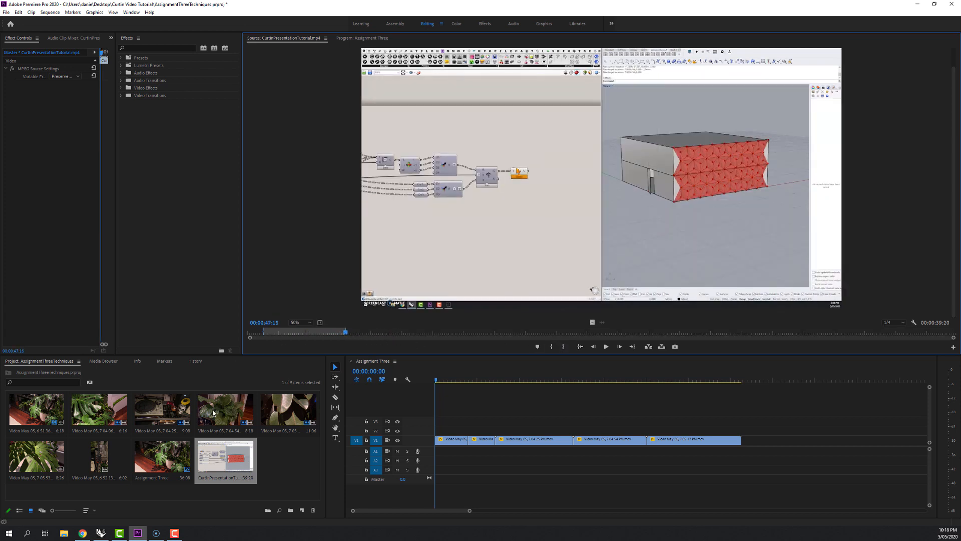
drag(225, 457, 745, 445)
drag(466, 510, 564, 510)
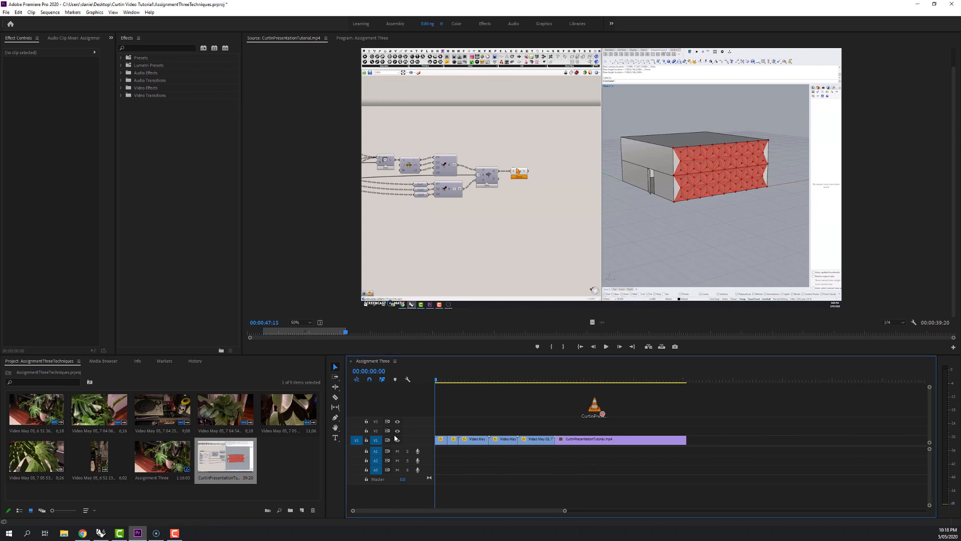
Import a second copy of CurtinPresentationTutorial.mp4 and mark its In point at 00:03:19:17.
drag(290, 455, 286, 459)
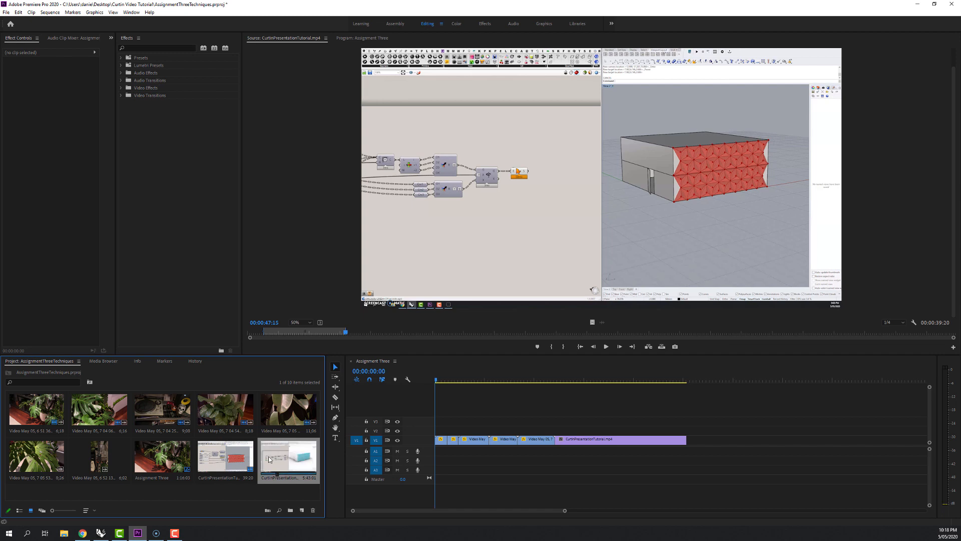
double_click(289, 456)
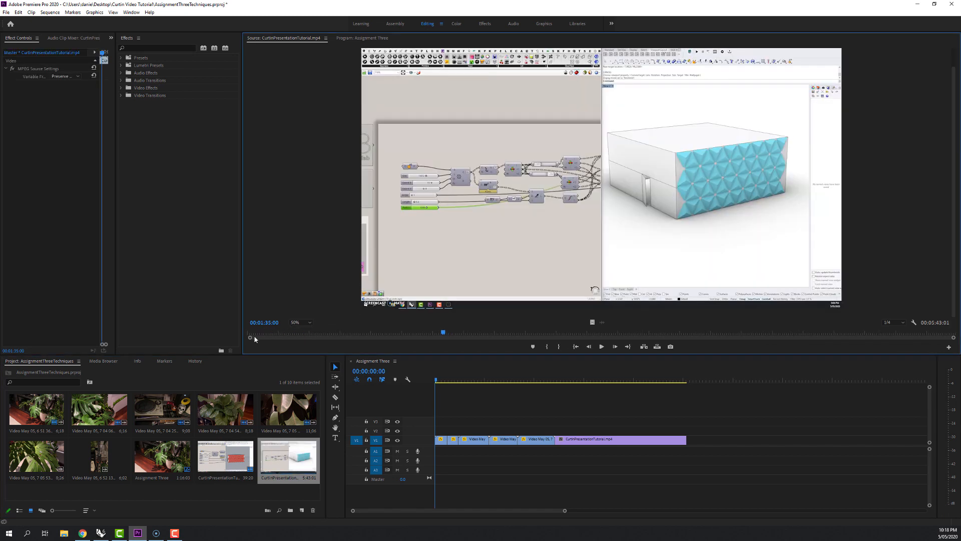
drag(392, 334, 655, 344)
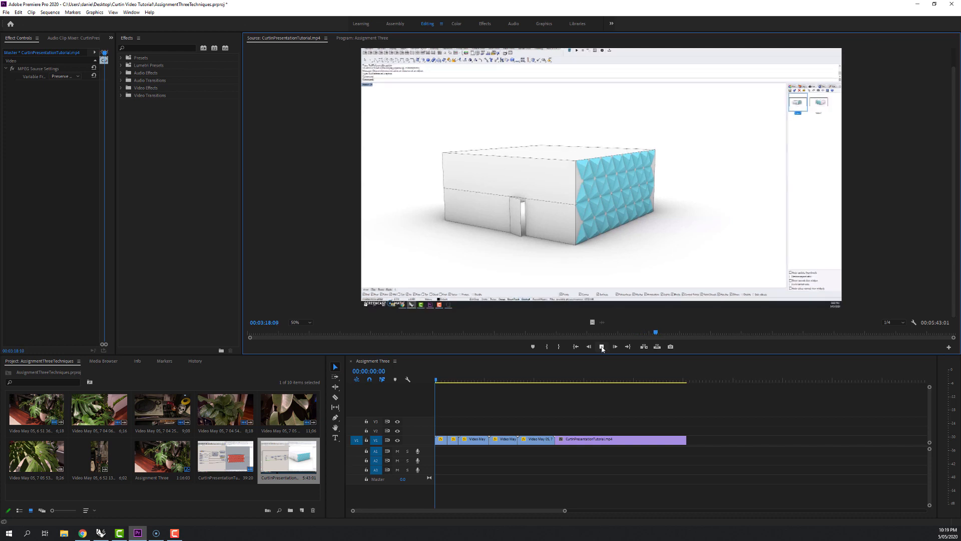
click(602, 347)
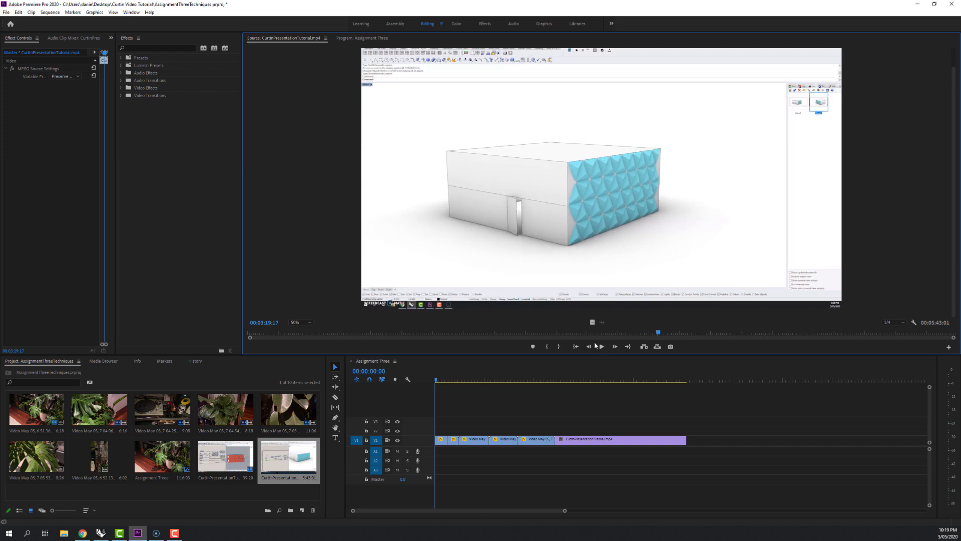
click(549, 347)
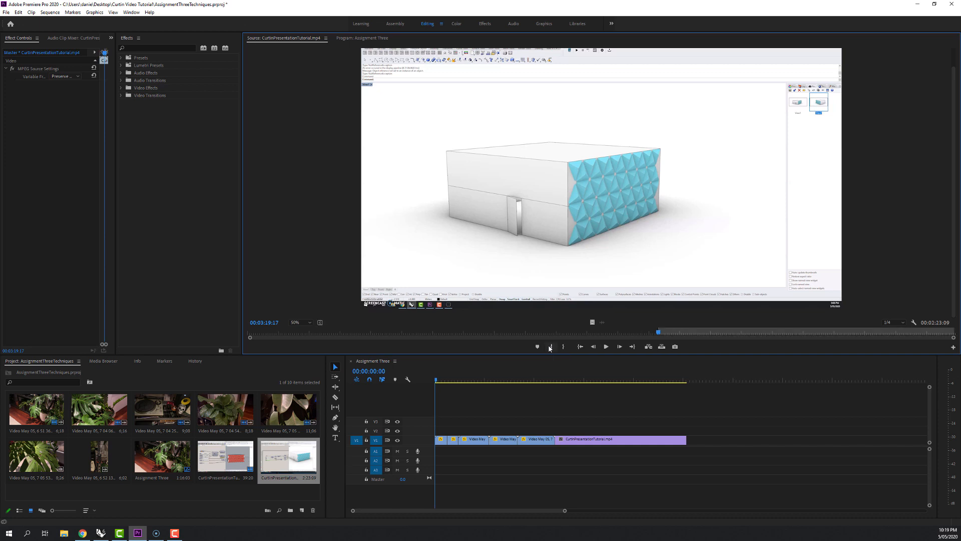
Mark the second copy's Out point at 00:03:25:07 and append the segment to the end of the Assignment Three sequence.
drag(658, 335, 672, 338)
key(space)
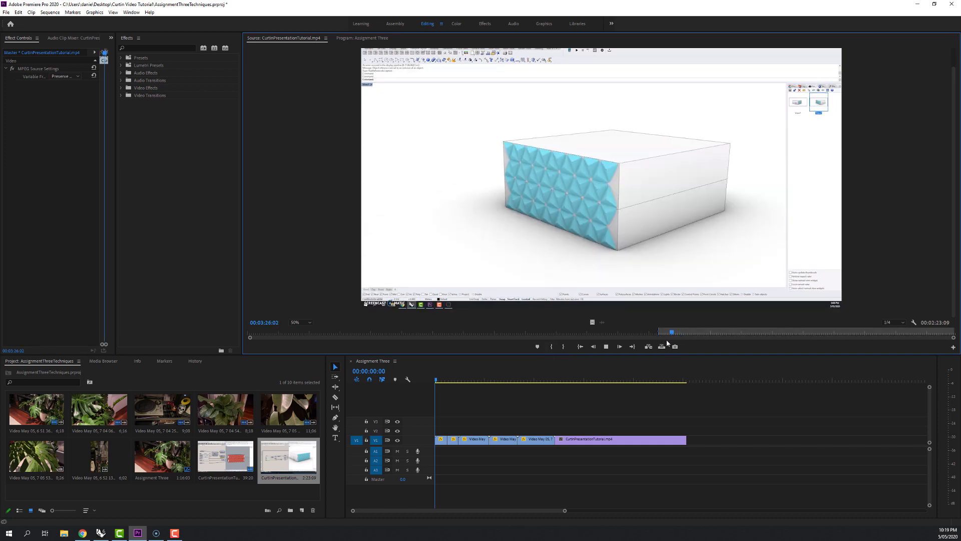
click(663, 333)
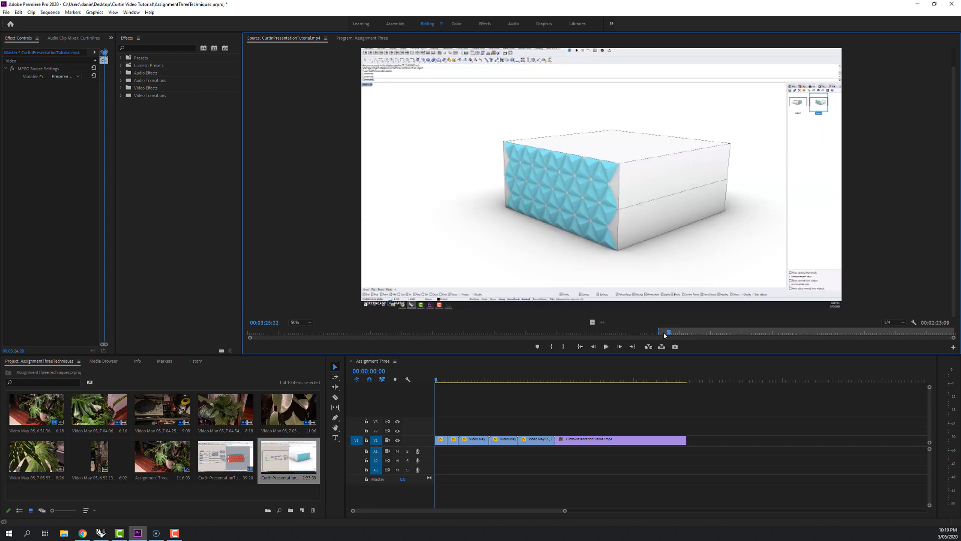
drag(664, 334, 666, 335)
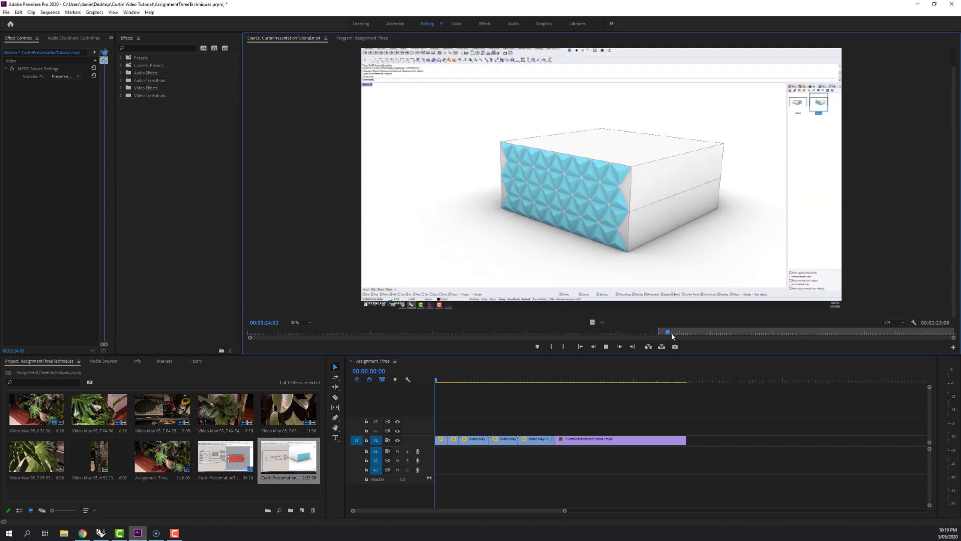
key(space)
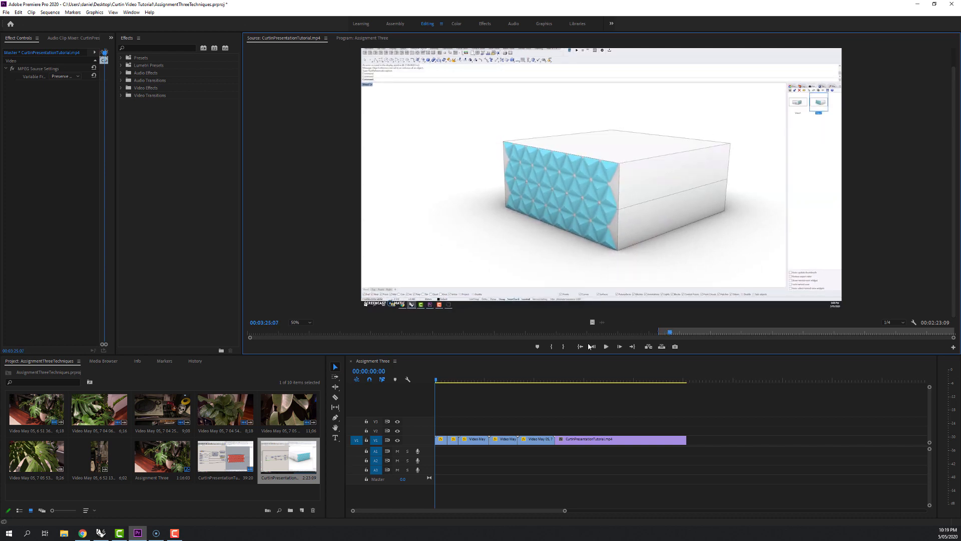
click(563, 346)
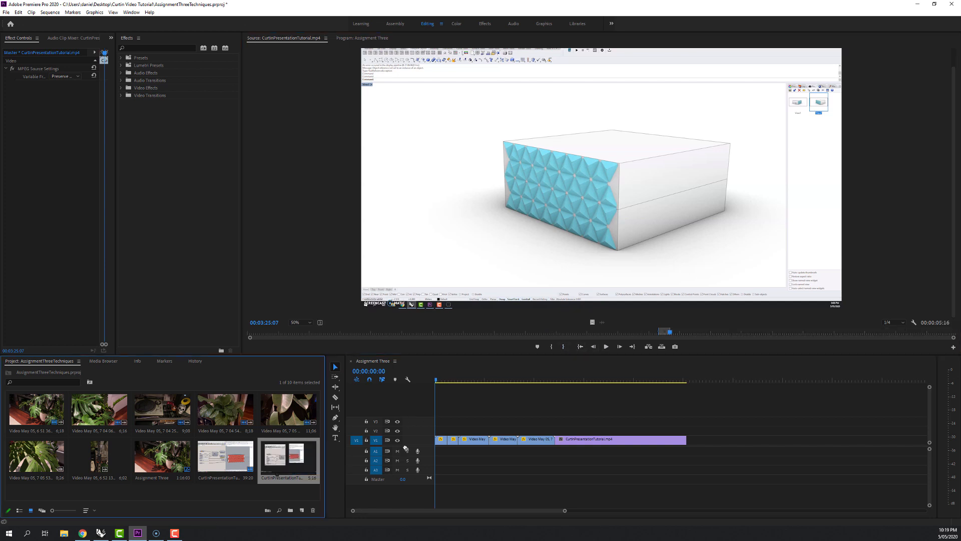
drag(406, 448, 695, 440)
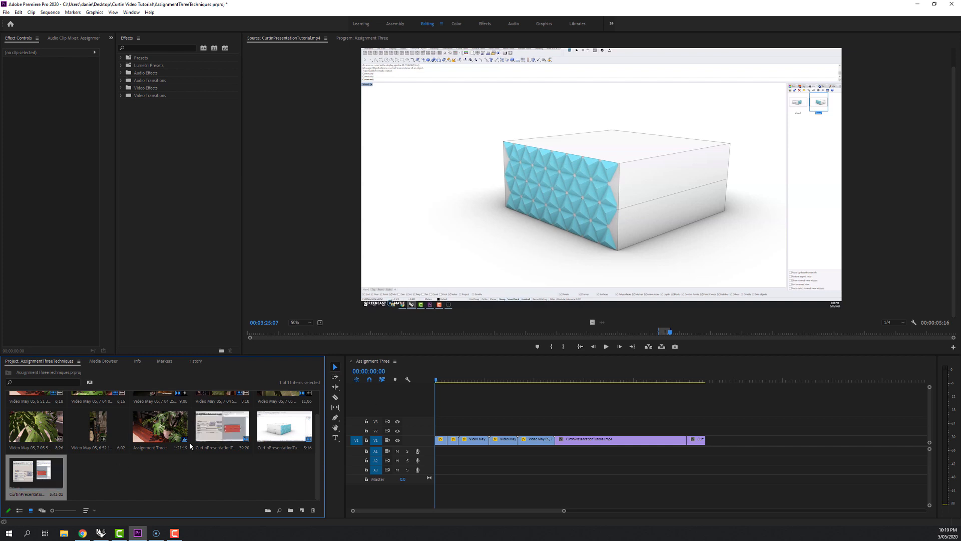
Mark the third, untrimmed copy of the recording from 00:03:59:02 to 00:04:04:05 and append it to the end of the sequence.
double_click(26, 474)
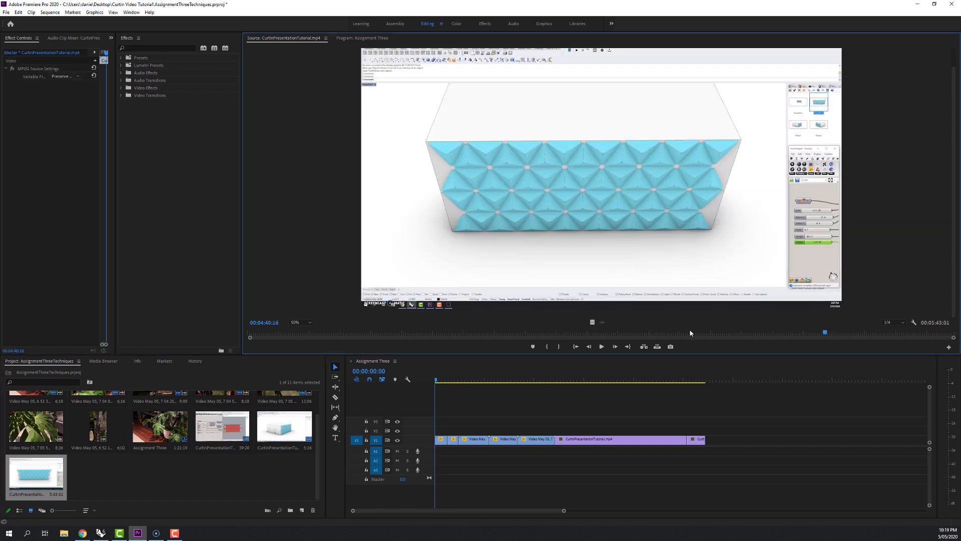
drag(826, 334, 724, 340)
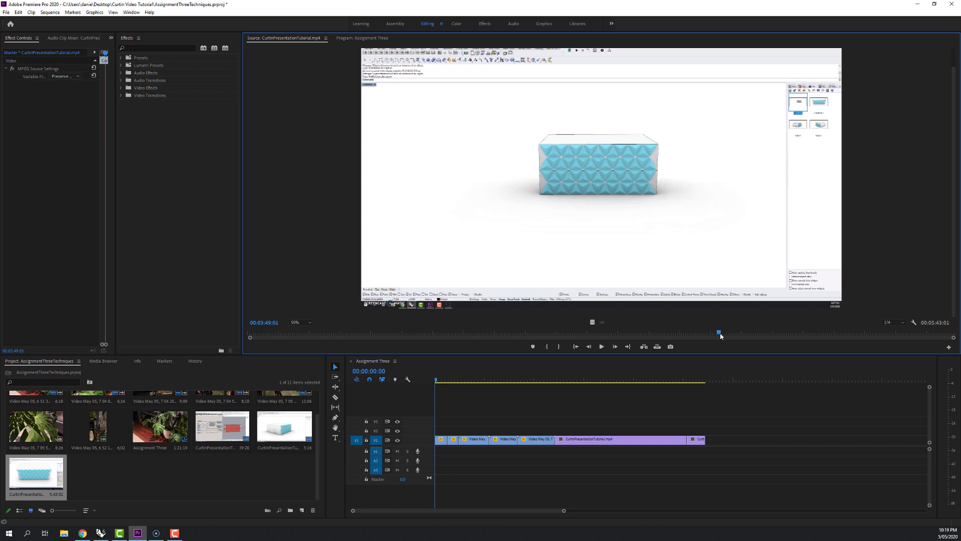
drag(720, 335, 741, 332)
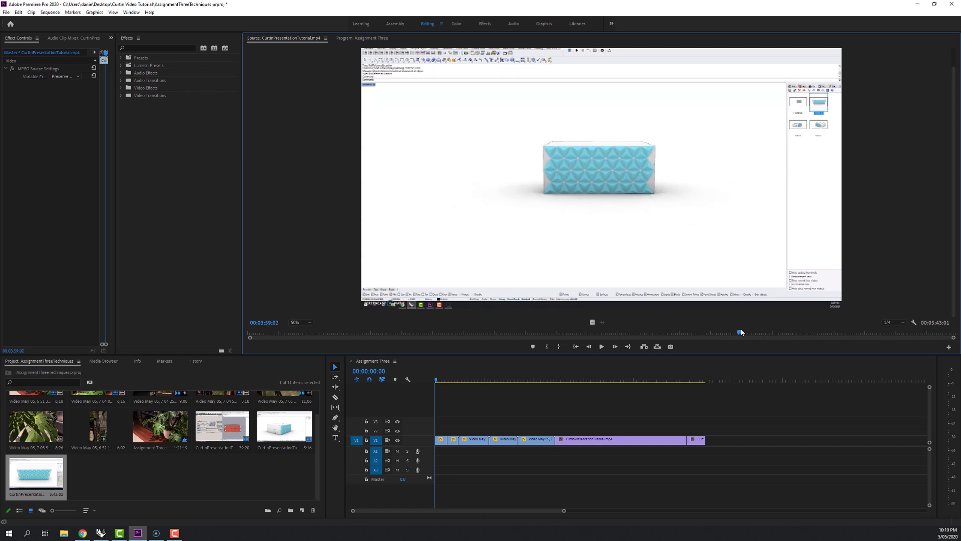
click(548, 346)
mouse_move(742, 332)
mouse_down()
mouse_move(768, 332)
mouse_move(751, 331)
mouse_up()
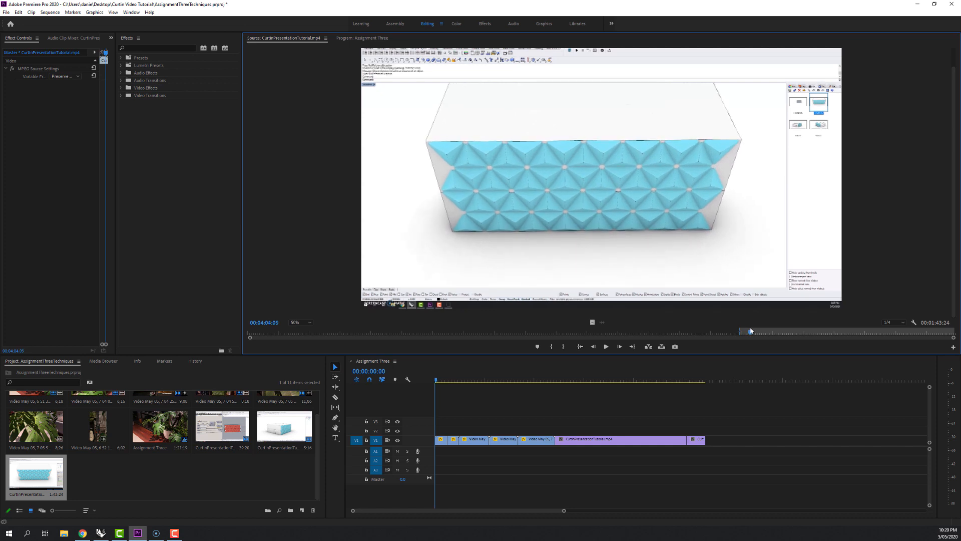
click(564, 347)
drag(33, 471, 713, 439)
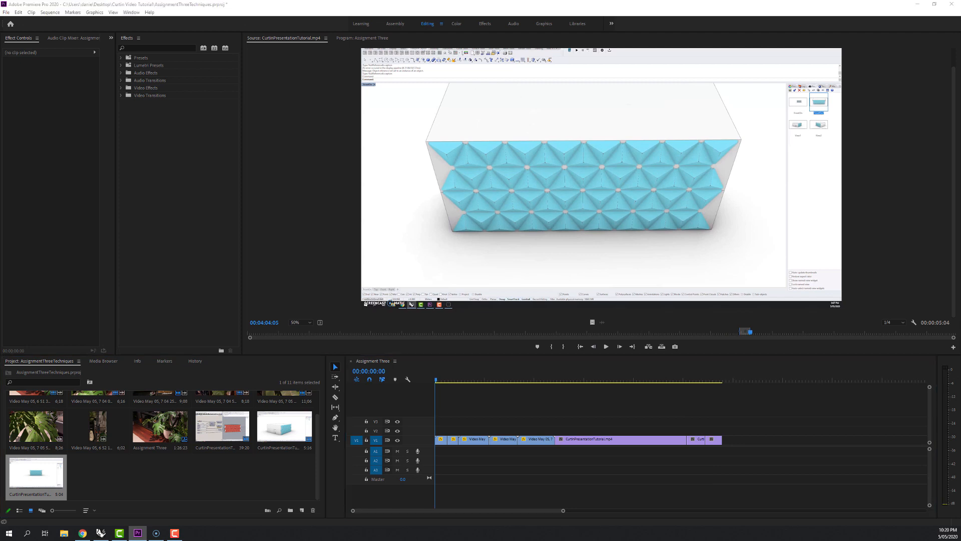
Import a fourth copy of CurtinPresentationTutorial.mp4 and mark its In point at 00:04:35:05.
drag(960, 260, 172, 475)
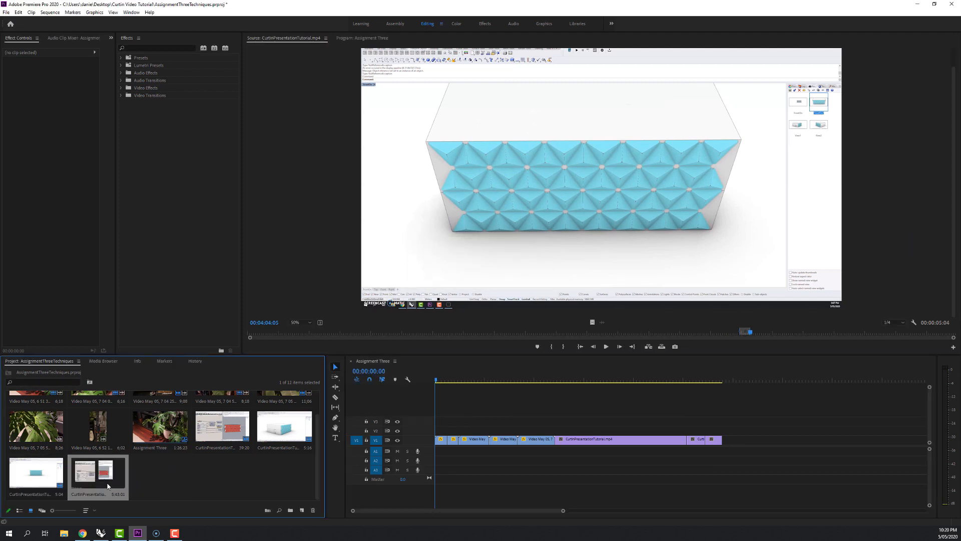
double_click(104, 474)
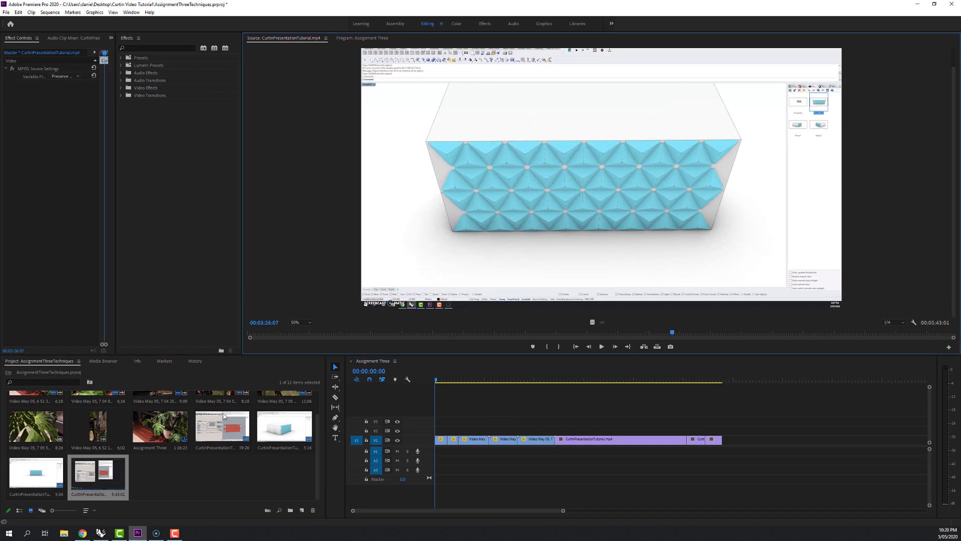
drag(673, 333, 814, 338)
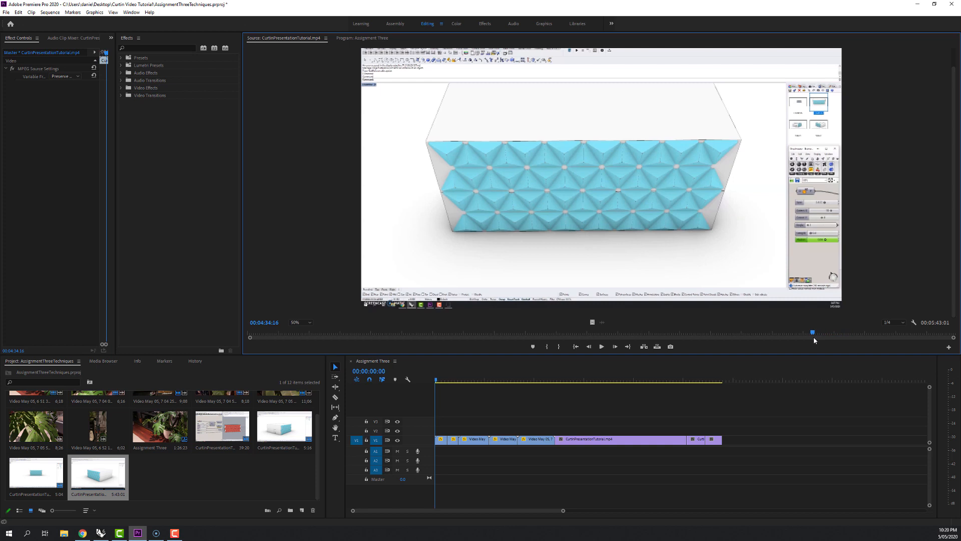
click(549, 347)
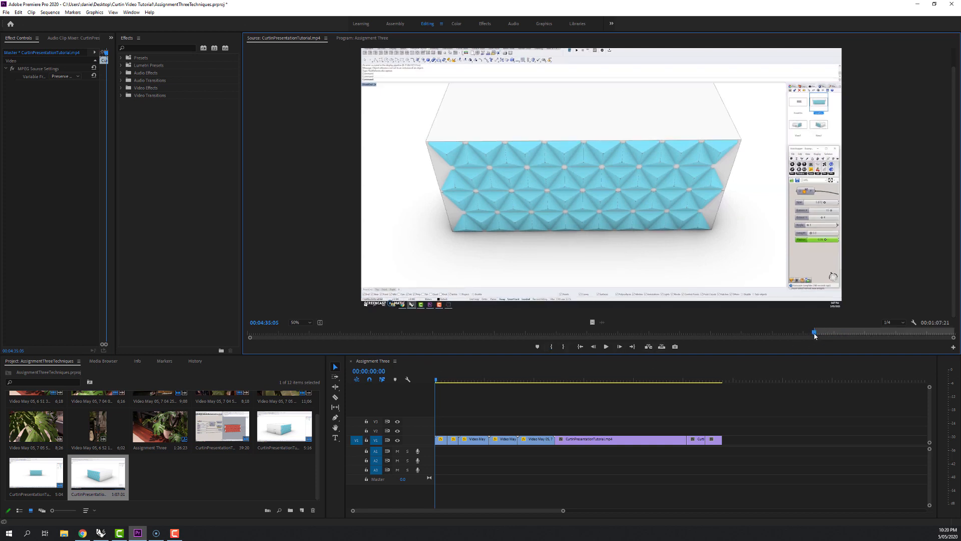
Mark the fourth copy's Out point at 00:04:58:04 and append this facade slider segment to the end of the sequence.
drag(814, 336, 864, 334)
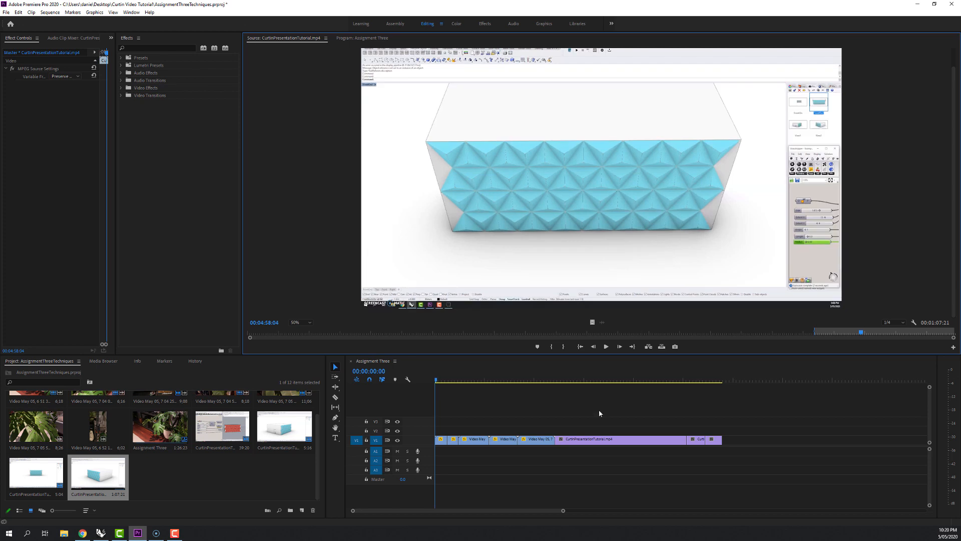
click(563, 347)
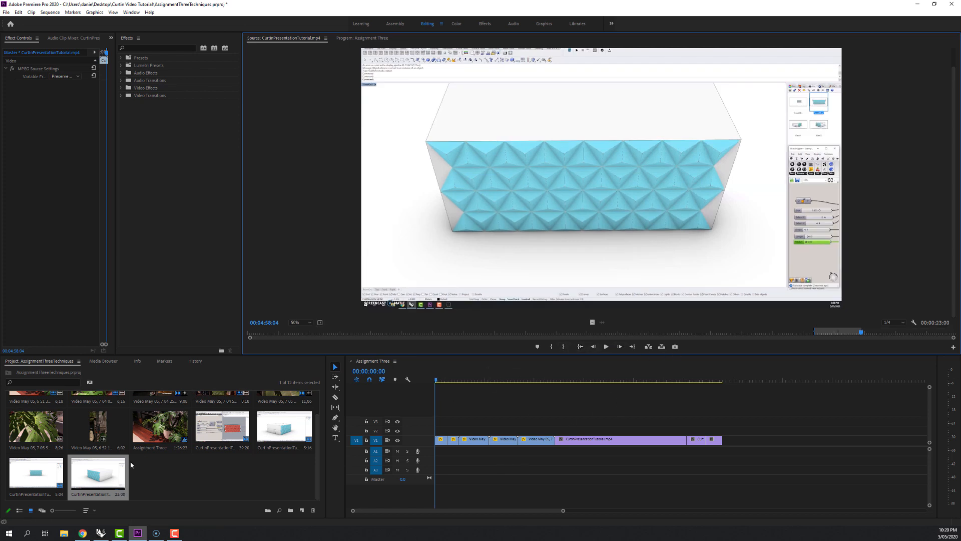
drag(123, 463, 753, 439)
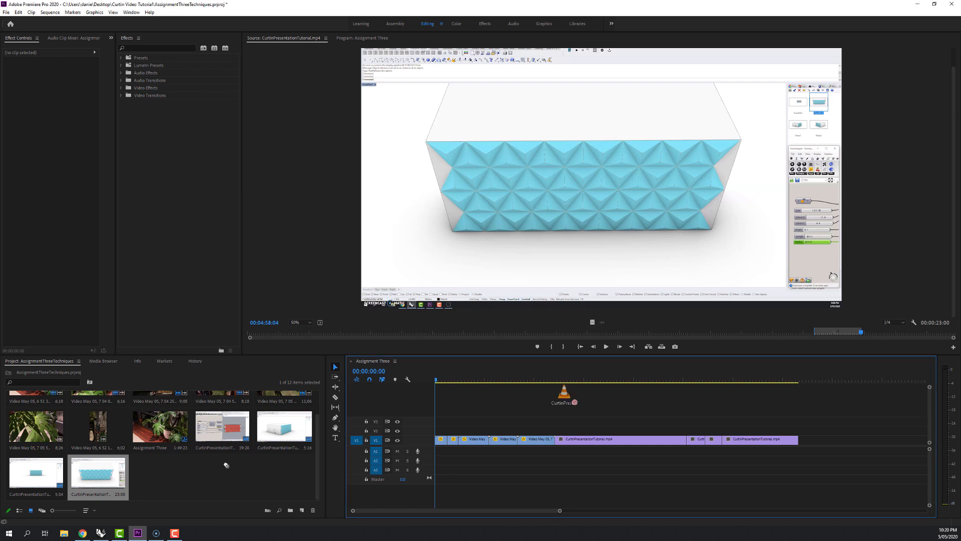
Import a fifth copy of CurtinPresentationTutorial.mp4 and mark its In point at 00:05:09:03.
drag(226, 465, 228, 468)
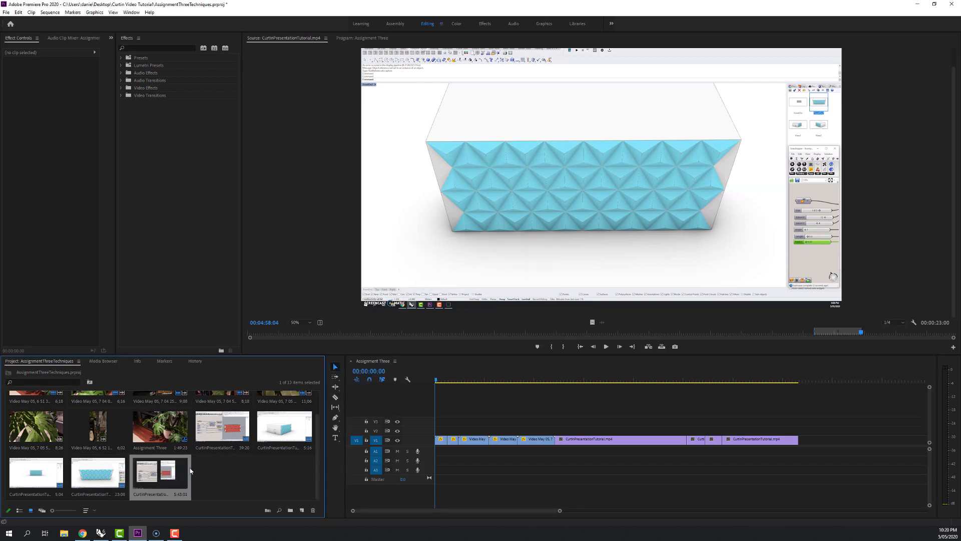
double_click(165, 475)
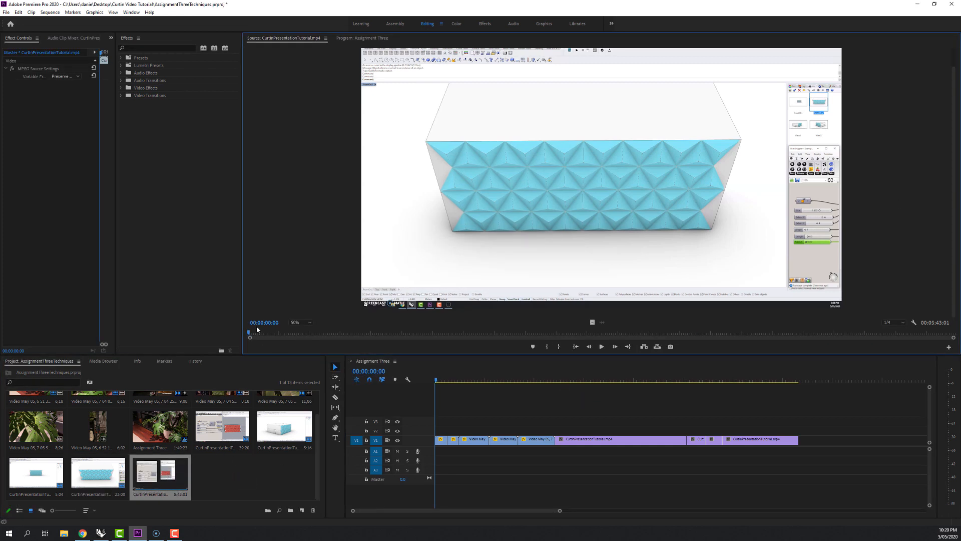
drag(250, 331, 885, 329)
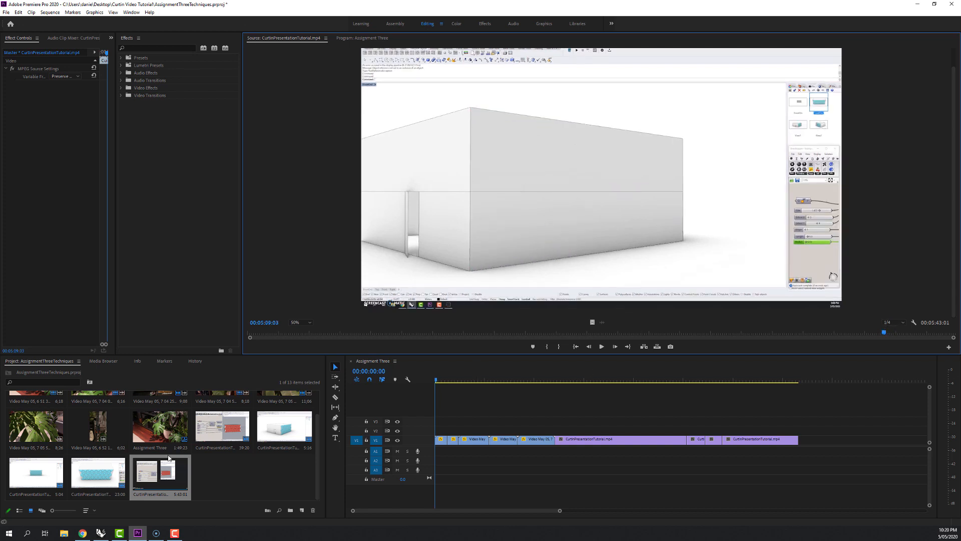
click(548, 347)
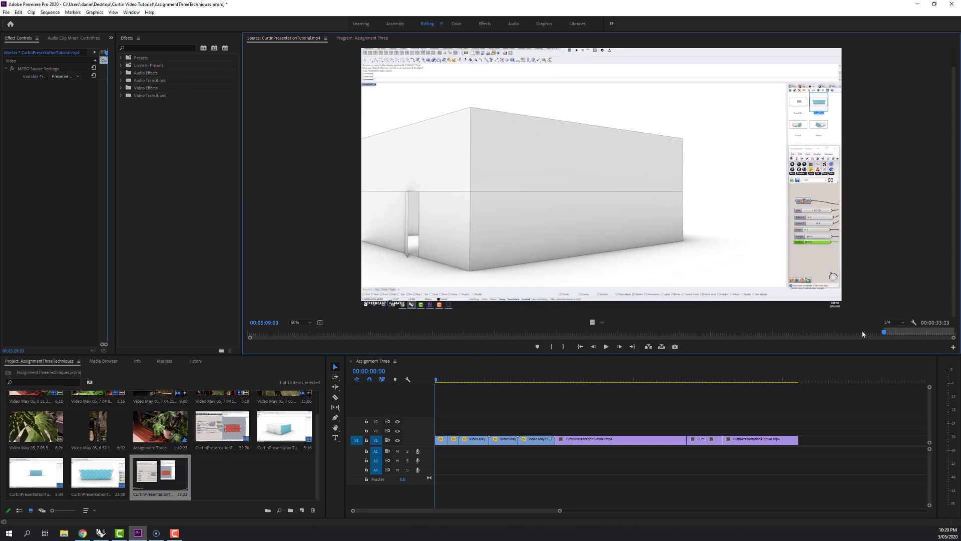
Mark the fifth copy's Out point at 00:05:16:15 and append the segment to the end of the Assignment Three sequence.
drag(885, 333, 904, 332)
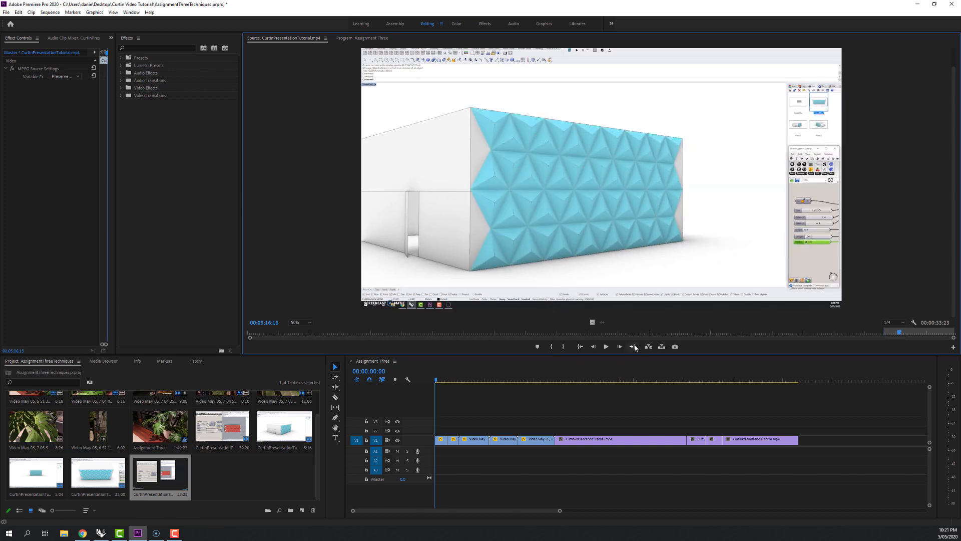
click(567, 349)
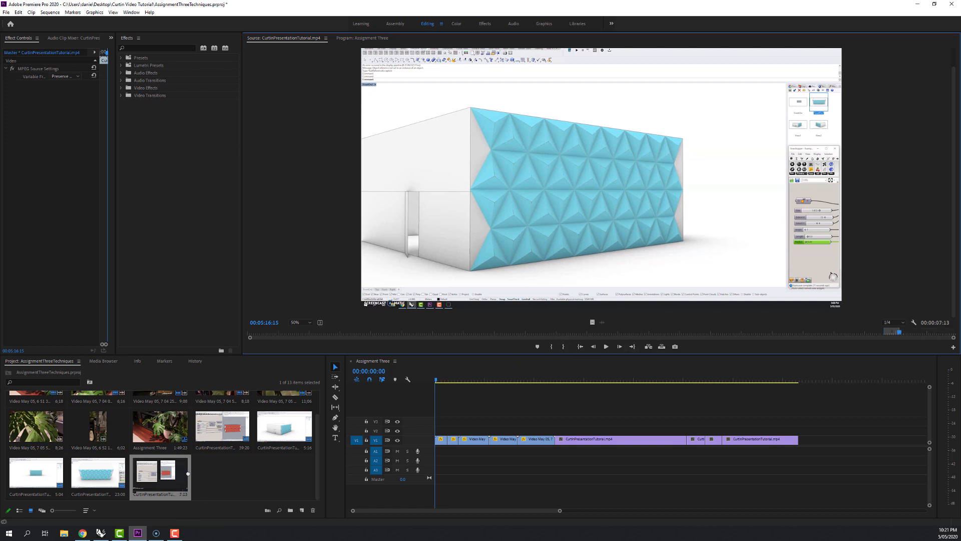
drag(152, 478, 801, 442)
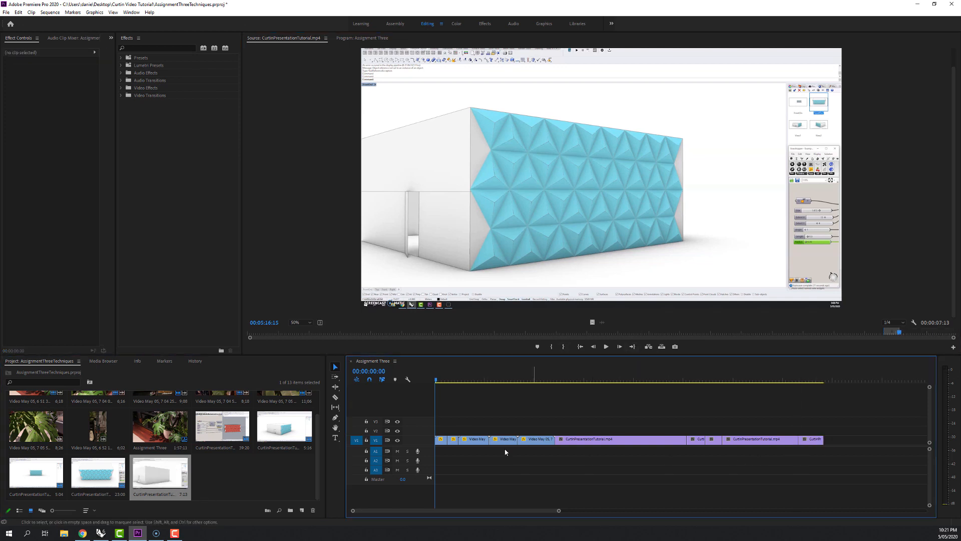
Scale down the long first CurtinPresentationTutorial clip in the sequence and reposition it so more of the Grasshopper and Rhino views fits the frame.
click(543, 375)
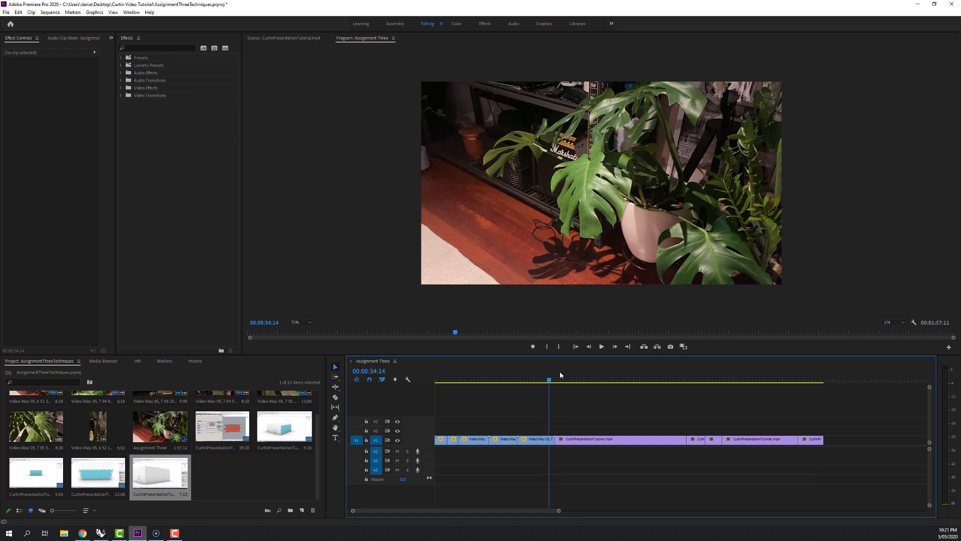
drag(560, 371, 670, 373)
click(621, 439)
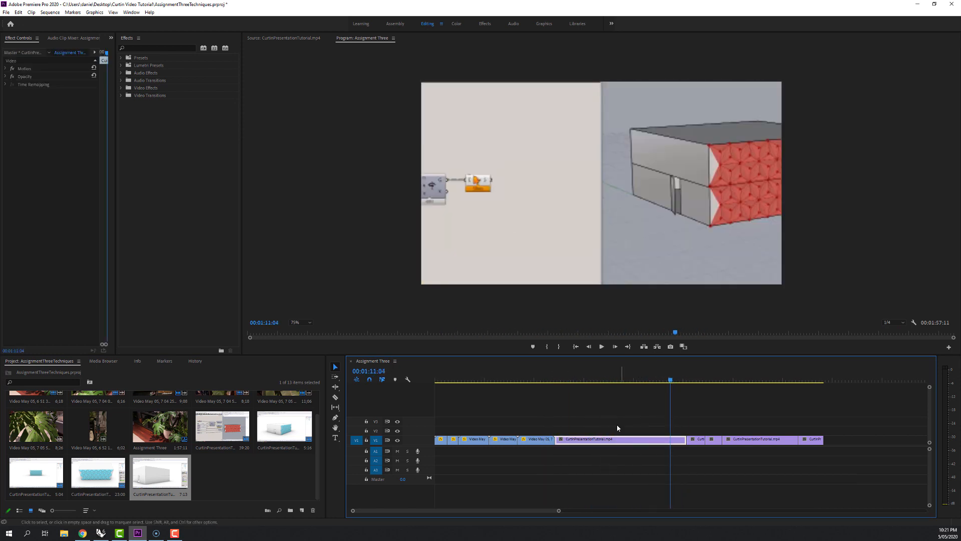
click(433, 198)
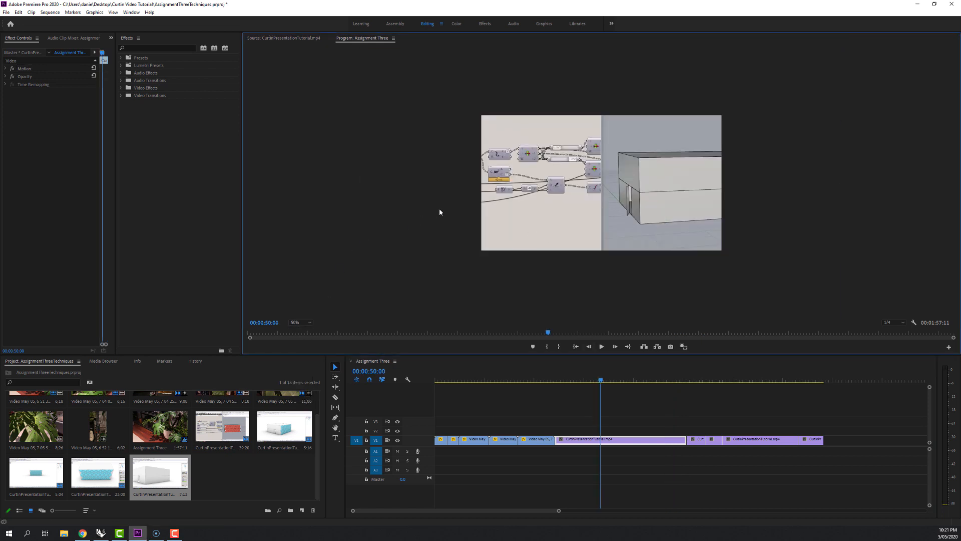
drag(360, 182, 425, 200)
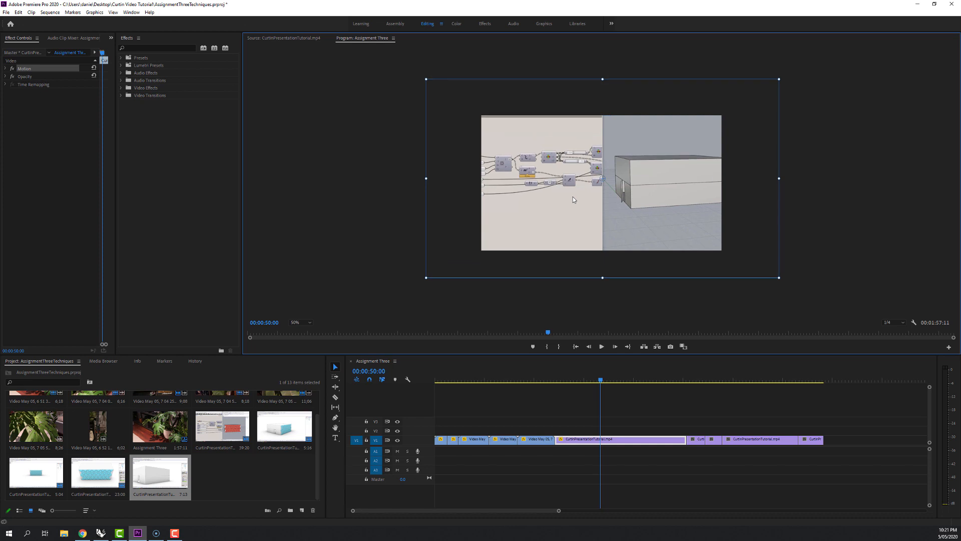
drag(573, 197, 572, 193)
click(439, 255)
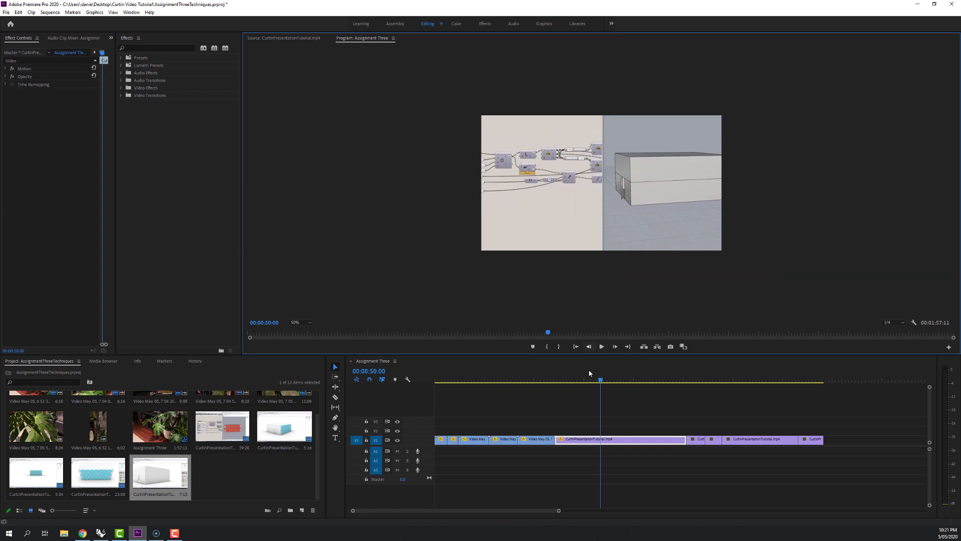
Scale down the second screen recording clip and shift it slightly up and right so the whole building fits the frame.
drag(602, 382, 694, 385)
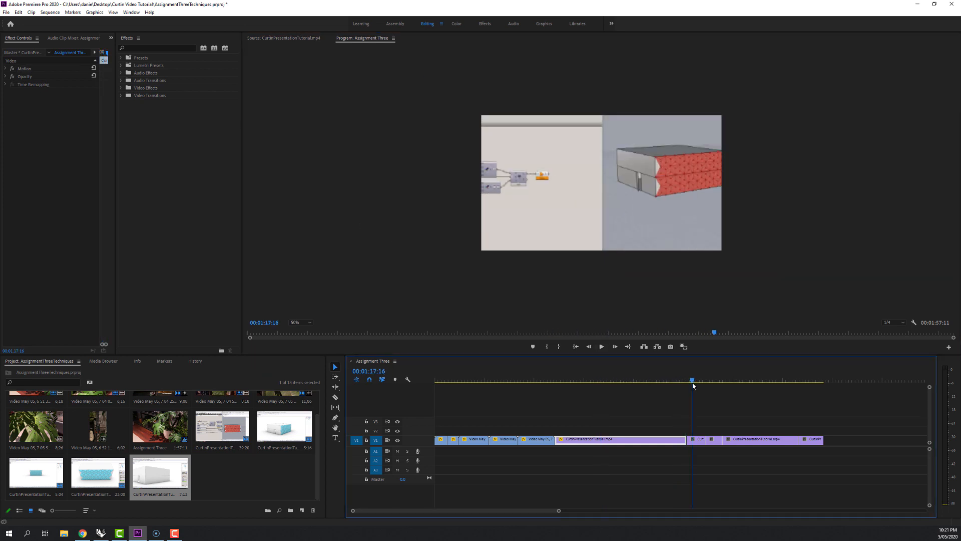
double_click(692, 443)
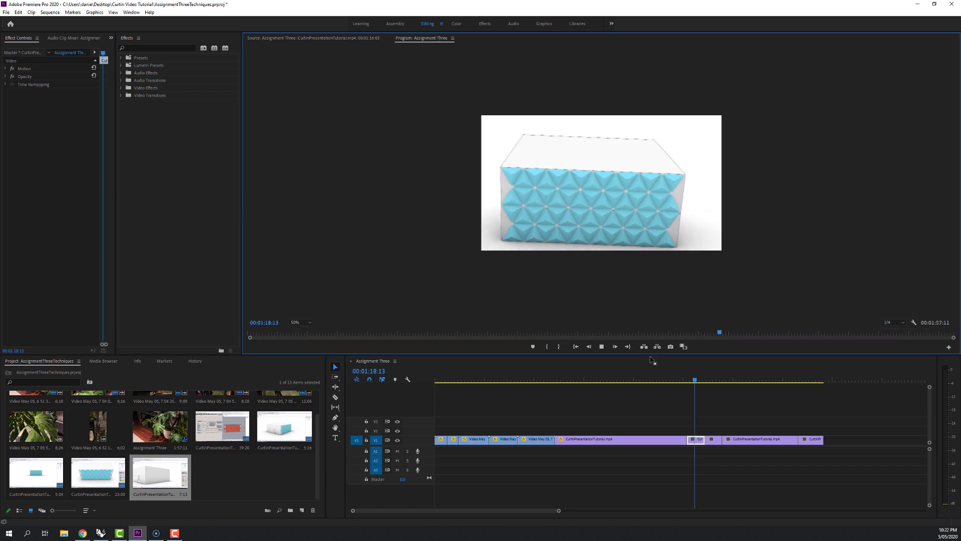
key(space)
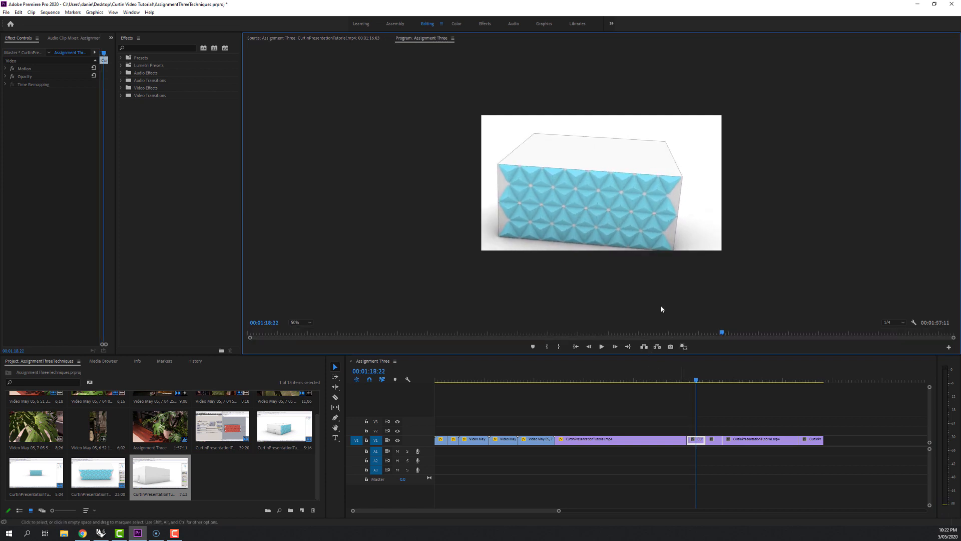
double_click(641, 240)
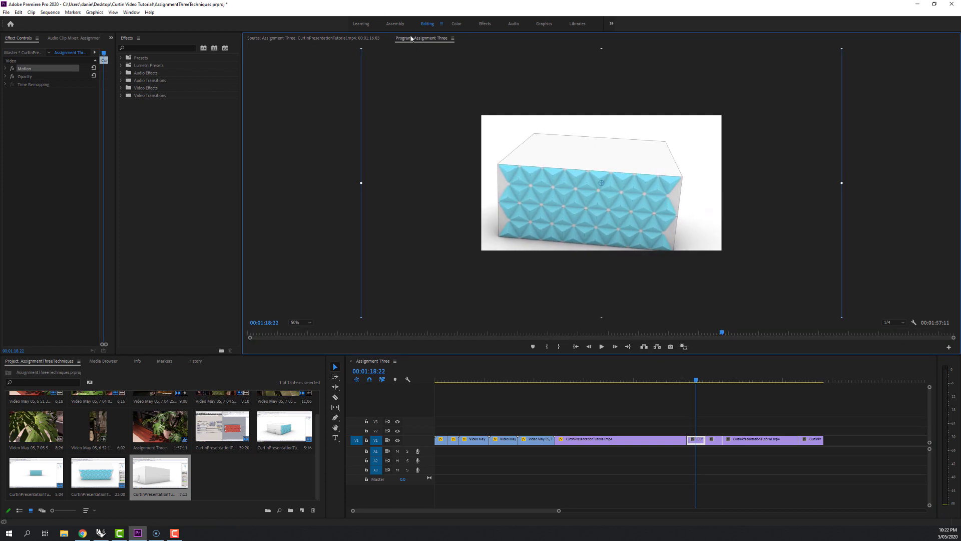
drag(361, 184, 434, 195)
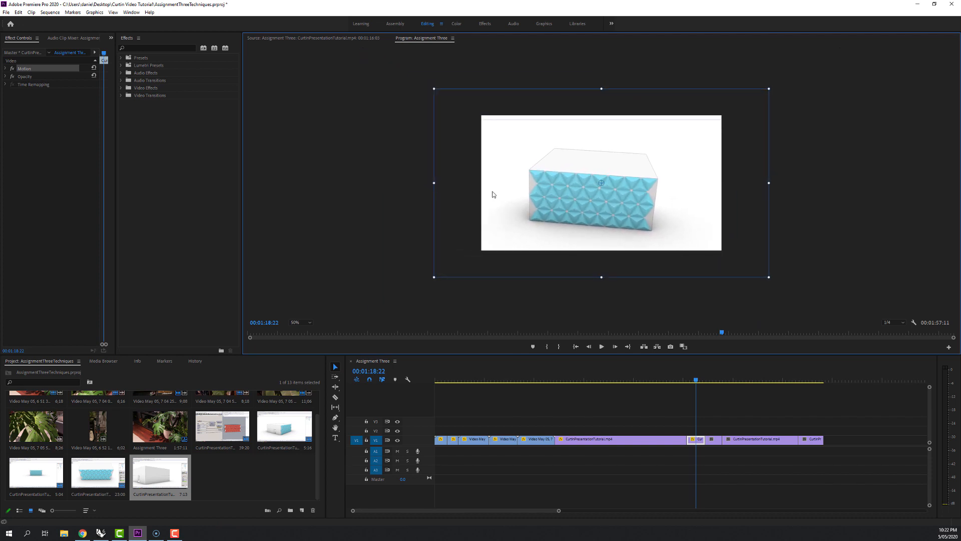
drag(495, 191, 503, 185)
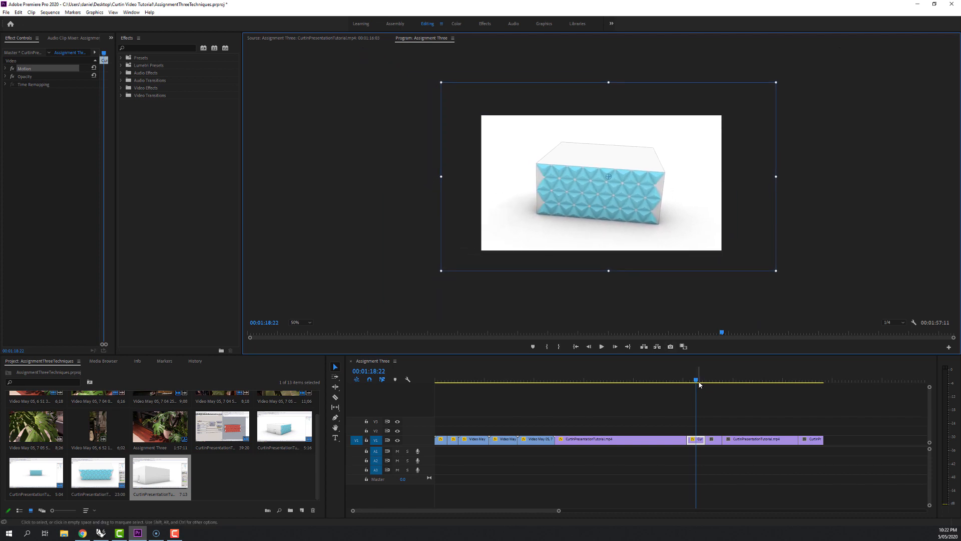
Scale down and reposition the third screen recording clip so the building fits the frame without Rhino's interface or black edges.
mouse_move(700, 384)
mouse_down()
mouse_move(686, 384)
mouse_move(712, 384)
mouse_up()
click(578, 215)
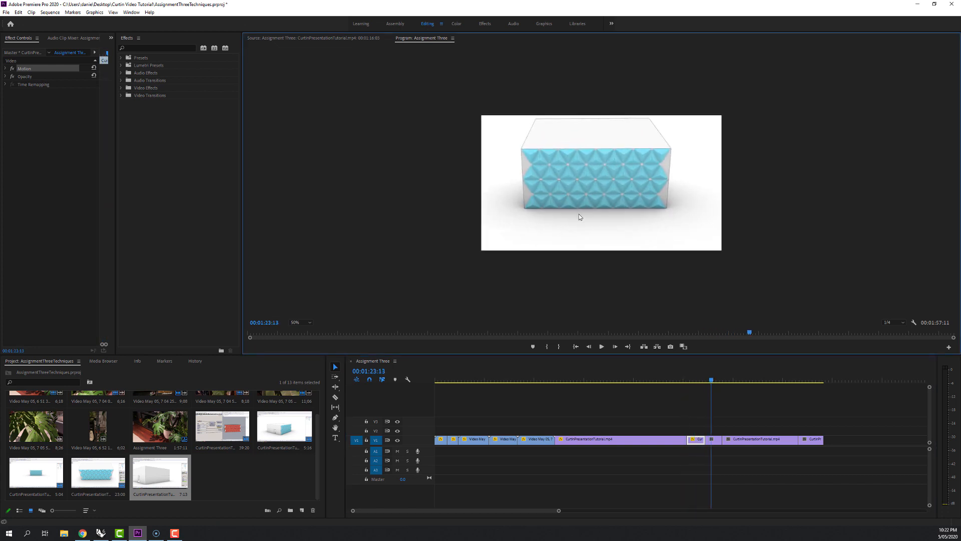
click(714, 440)
click(639, 237)
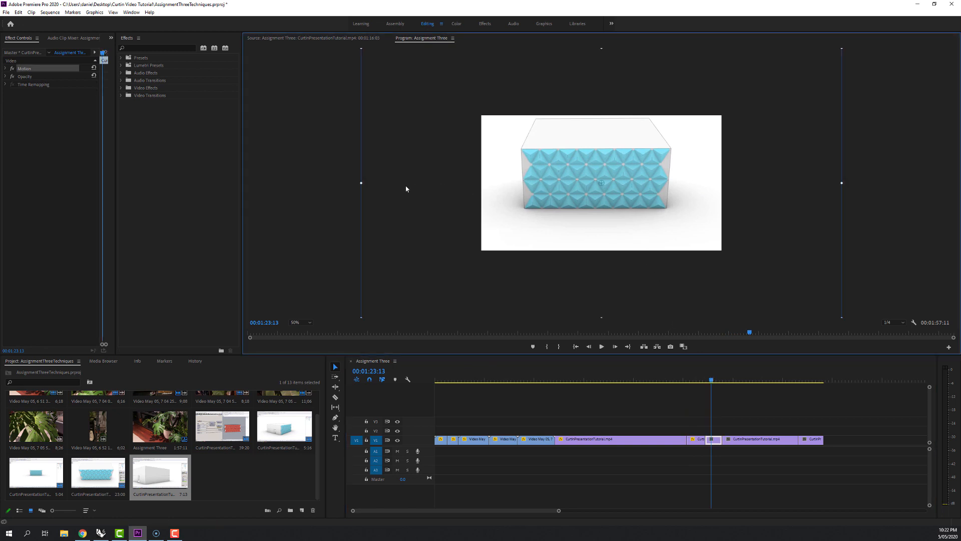
drag(362, 182, 451, 186)
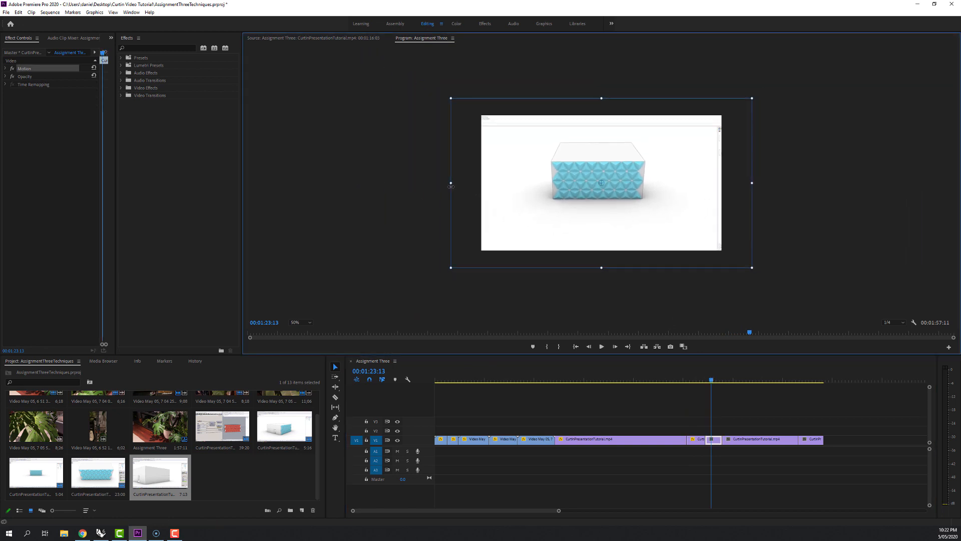
drag(557, 190, 592, 196)
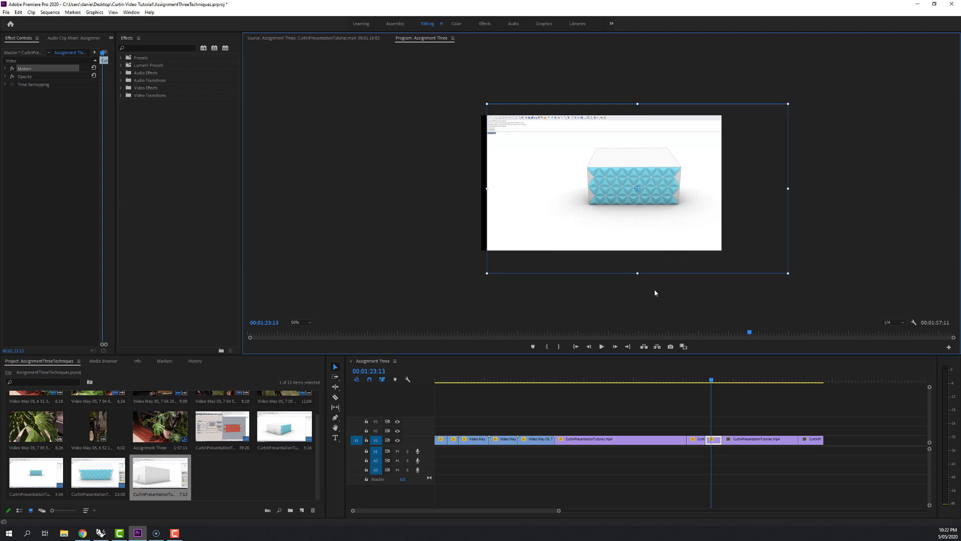
drag(785, 272, 751, 254)
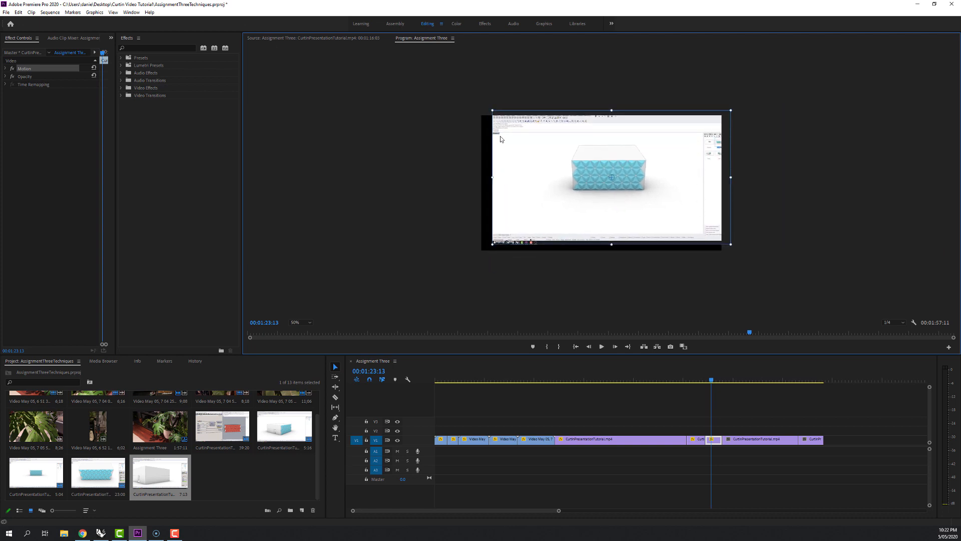
drag(729, 244, 757, 260)
drag(461, 95, 438, 80)
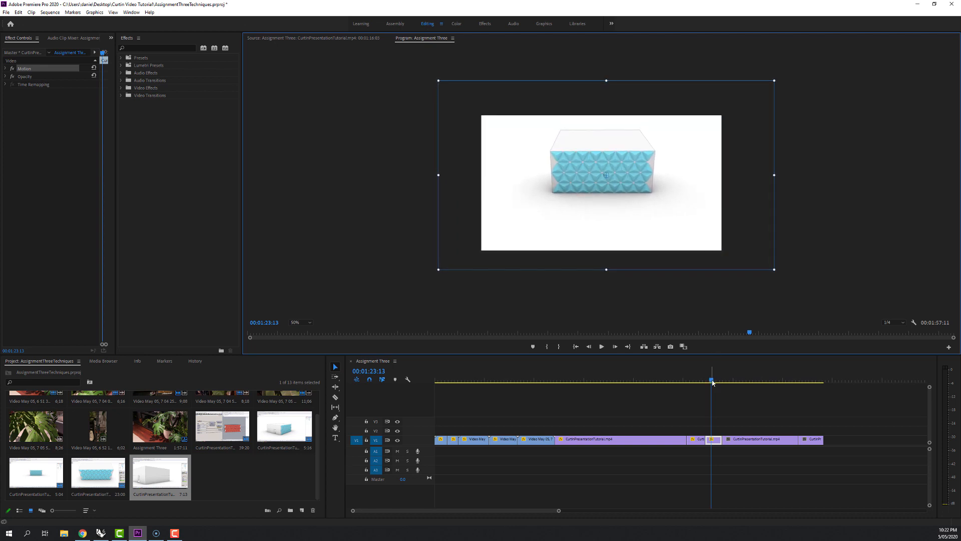
Scale down the fourth screen recording clip and reposition it so the full width of the patterned facade fits the frame.
drag(713, 383, 737, 381)
click(733, 438)
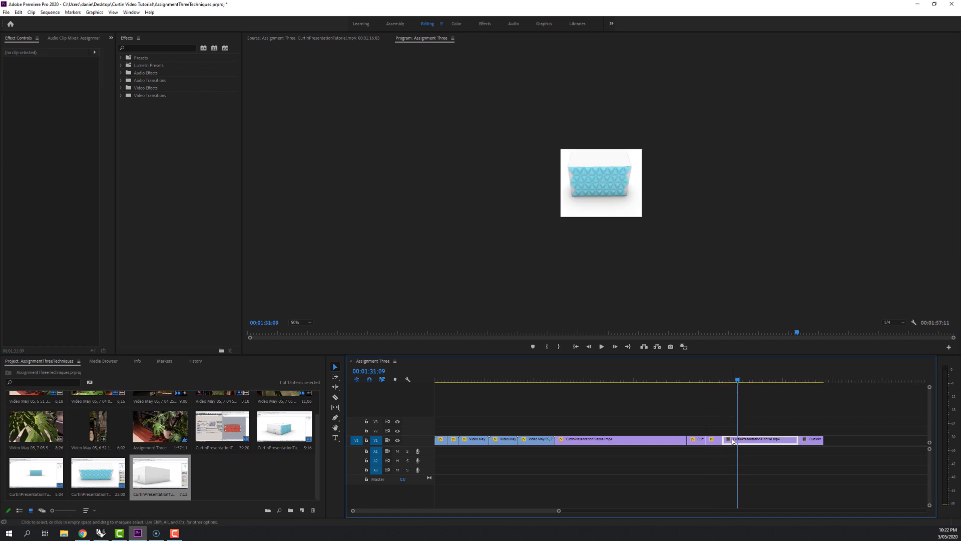
click(600, 159)
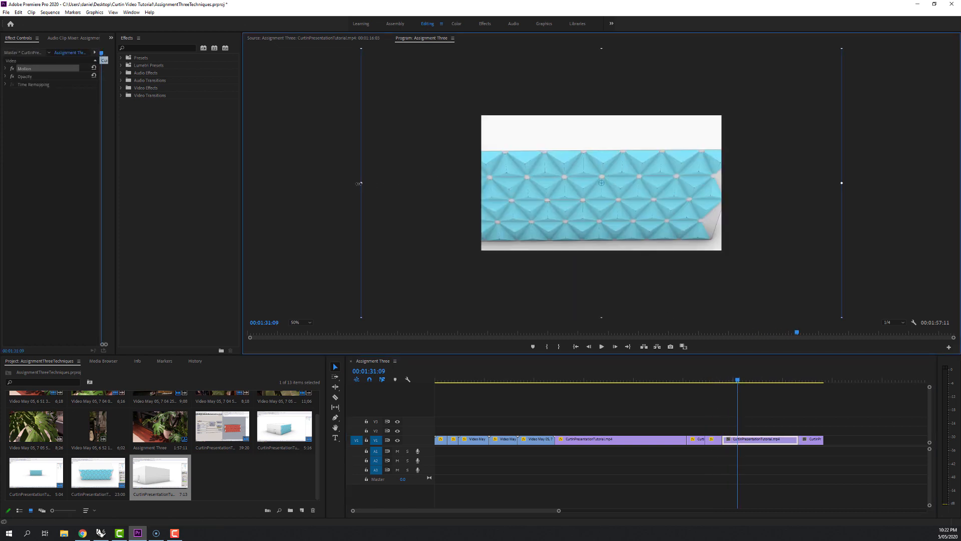
drag(359, 184, 431, 184)
drag(569, 197, 579, 187)
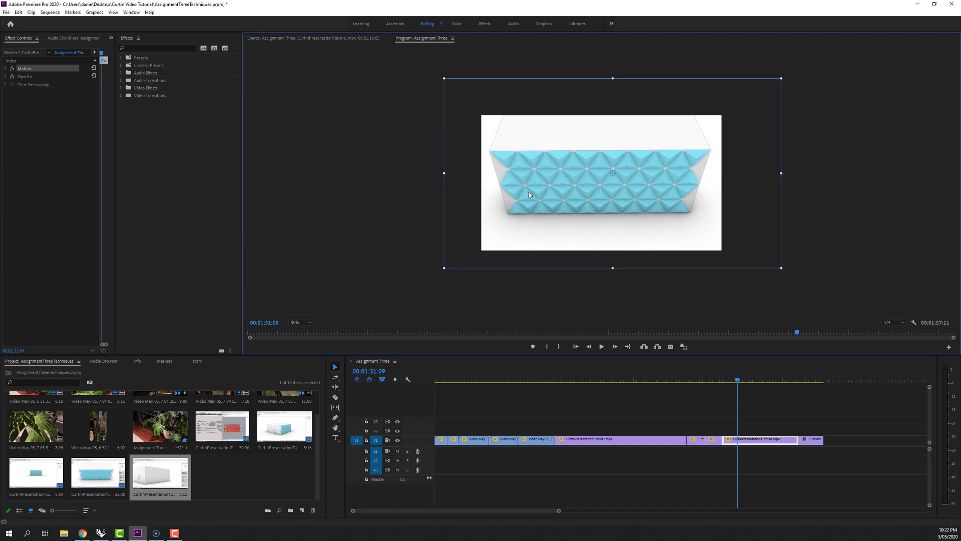
drag(443, 174, 450, 174)
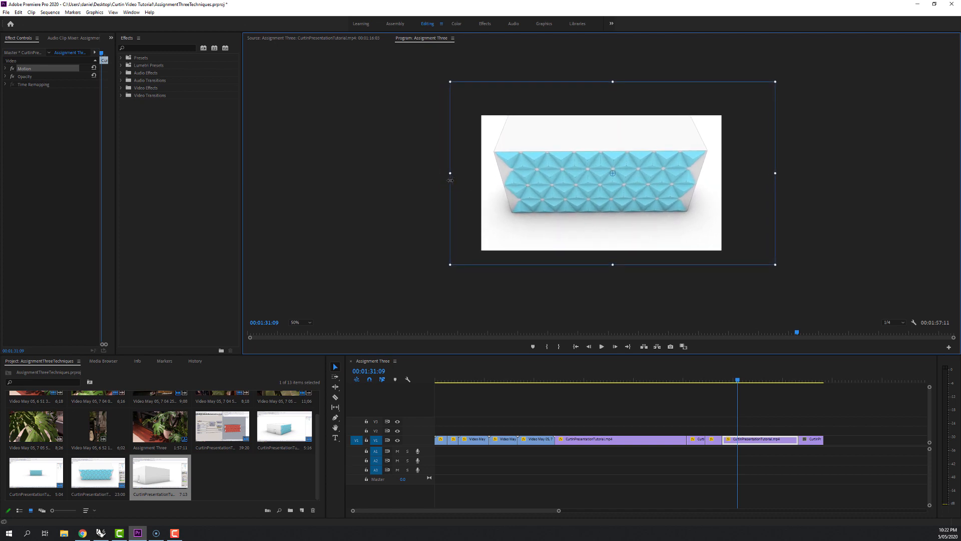
drag(584, 189, 586, 192)
Scale down and reposition the last screen recording clip so the building corner and full side wall fit the frame.
click(803, 380)
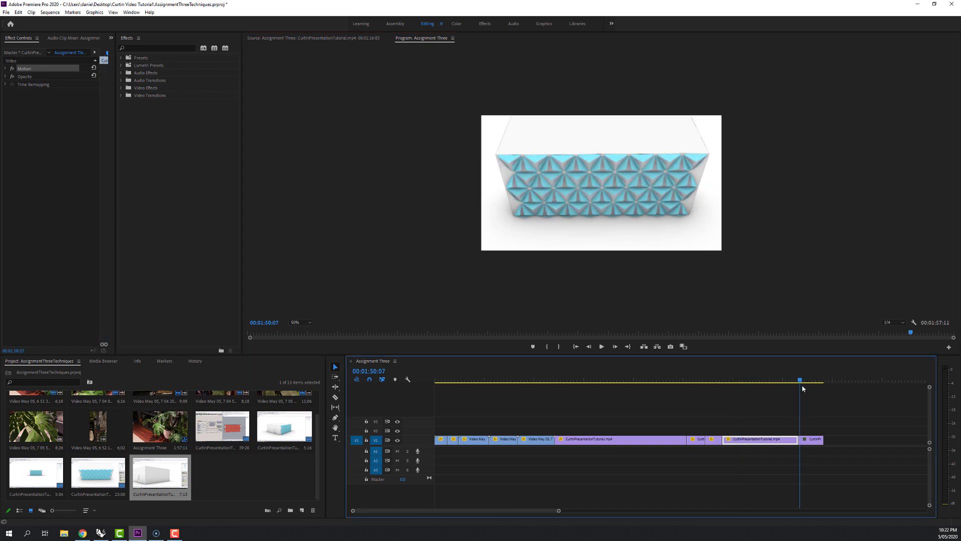
click(805, 442)
click(596, 202)
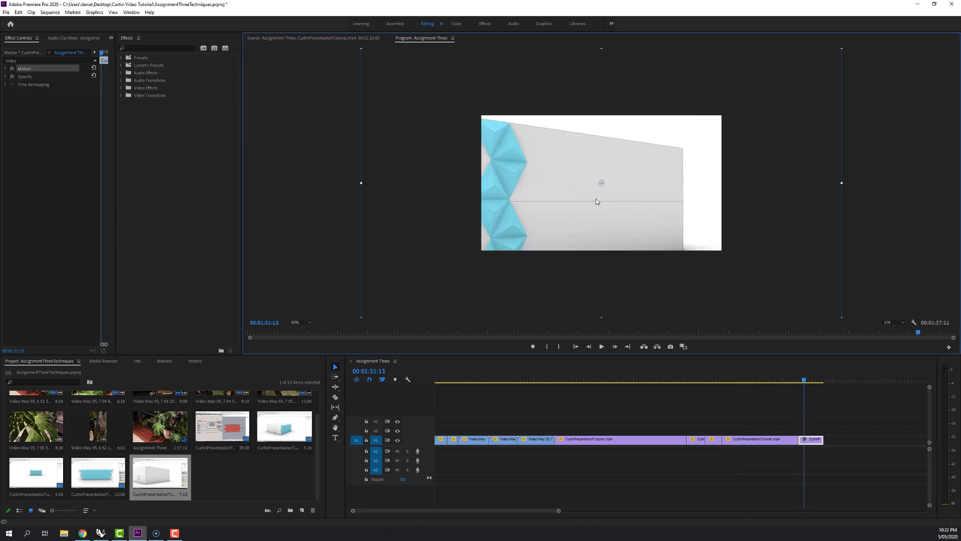
drag(361, 183, 429, 180)
drag(575, 200, 586, 196)
drag(440, 175, 462, 172)
drag(542, 185, 542, 186)
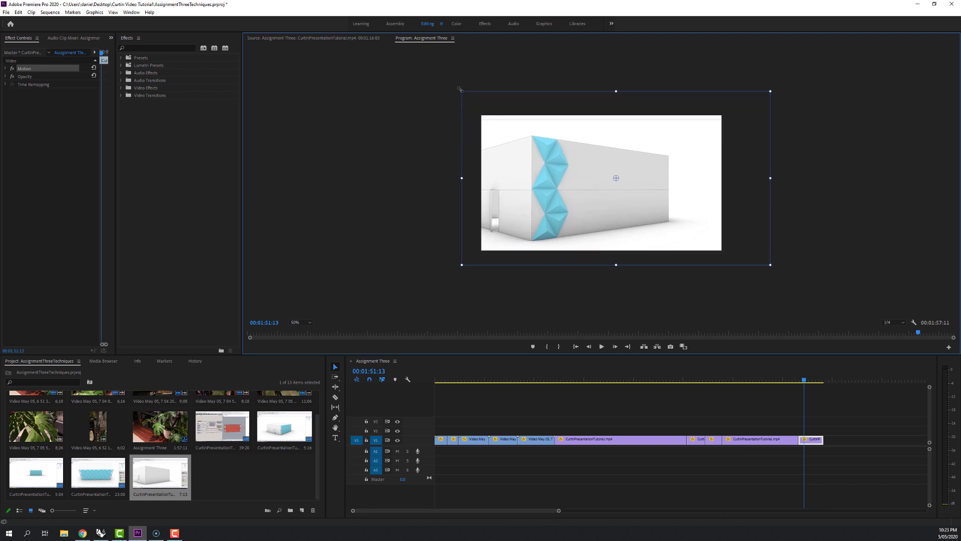
drag(460, 90, 453, 86)
drag(538, 131, 532, 129)
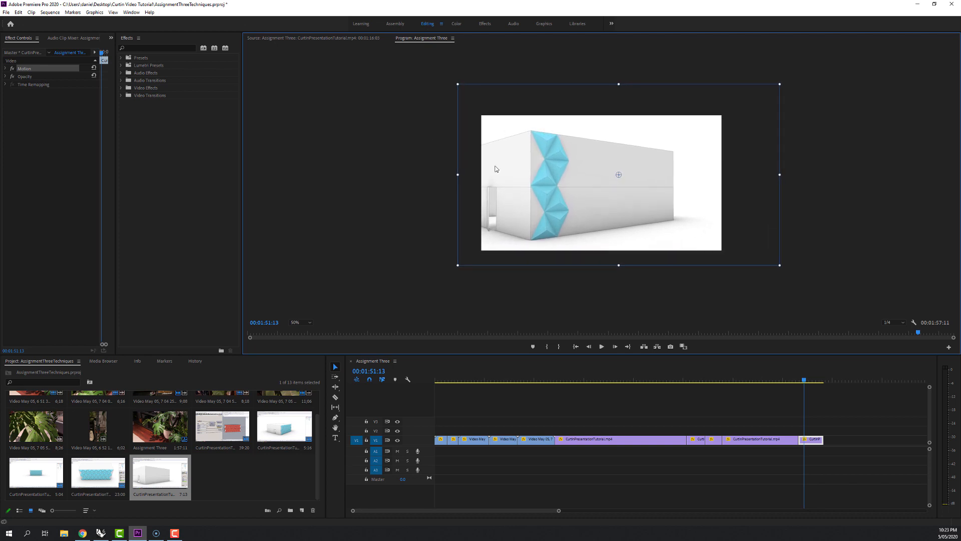
Play the Assignment Three sequence from its start to review the assembled clips.
click(506, 370)
key(Home)
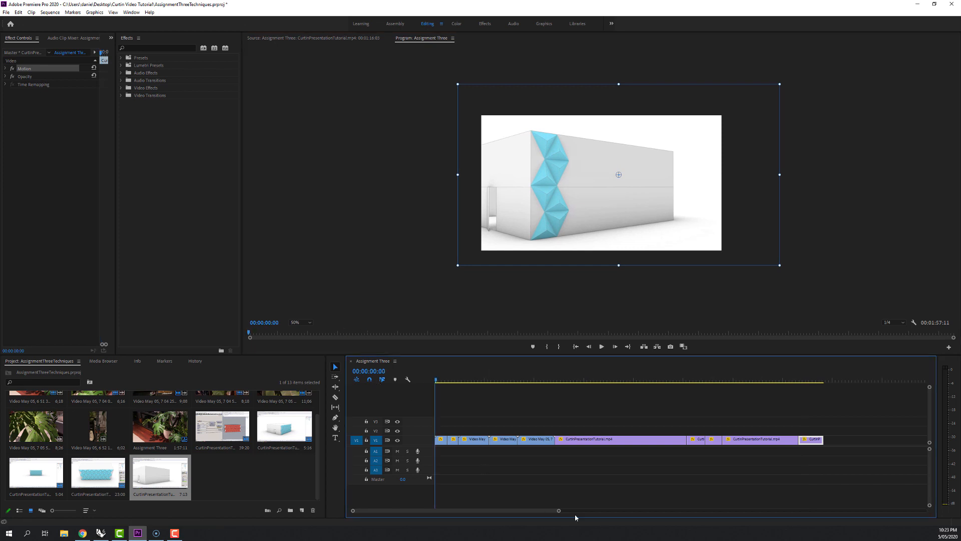
drag(560, 511, 599, 512)
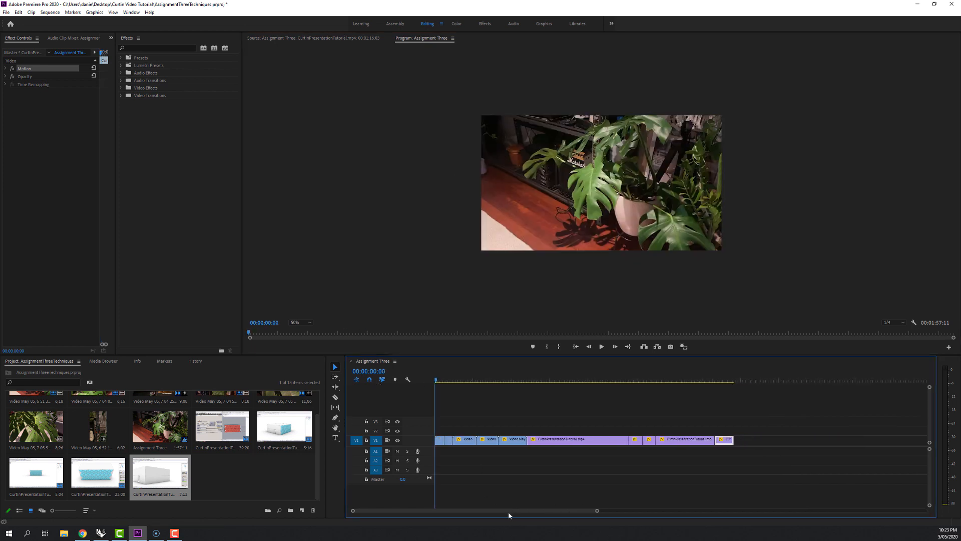
key(space)
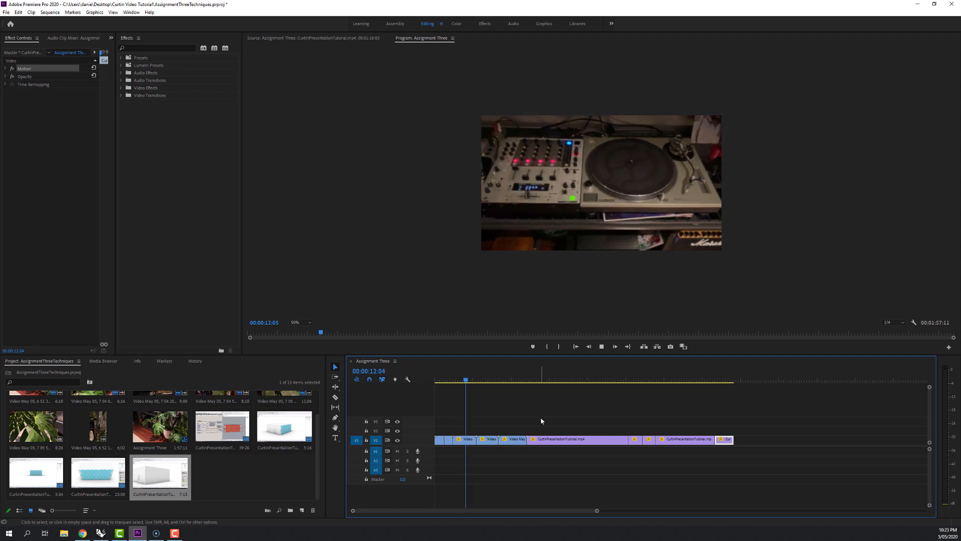
Play the first Grasshopper screen recording clip in the sequence to review its pacing.
click(554, 437)
click(533, 382)
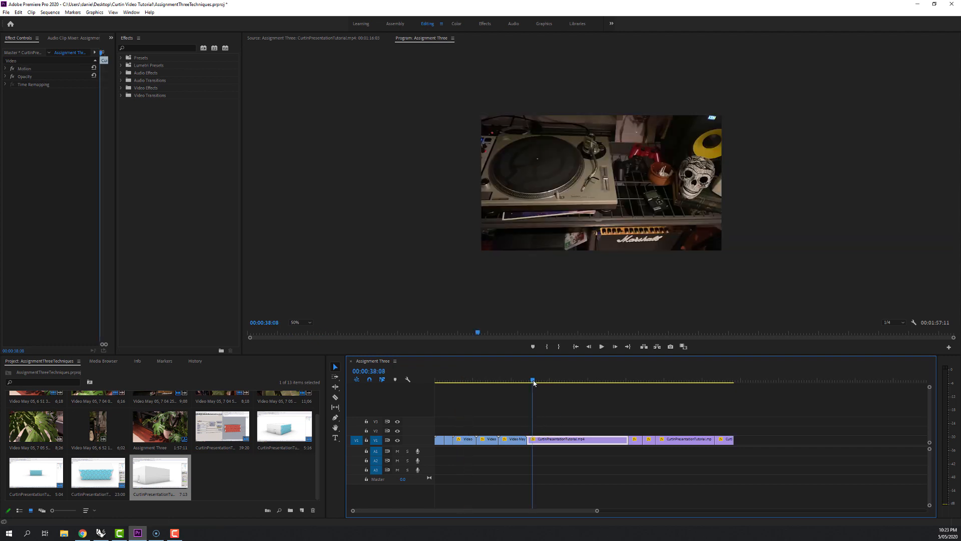
click(538, 381)
click(601, 347)
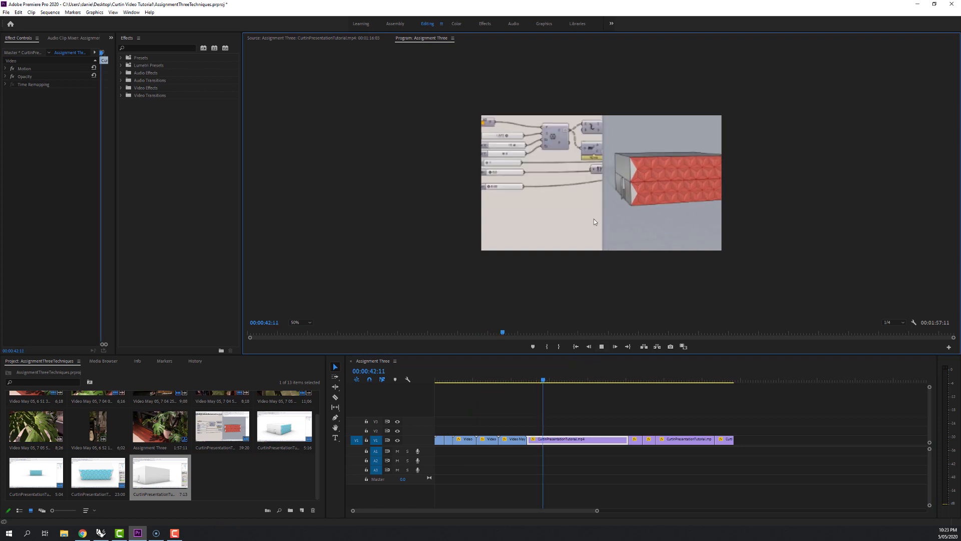
Speed up the first Grasshopper screen recording clip by setting its duration to 20 seconds, and check the faster footage.
click(561, 443)
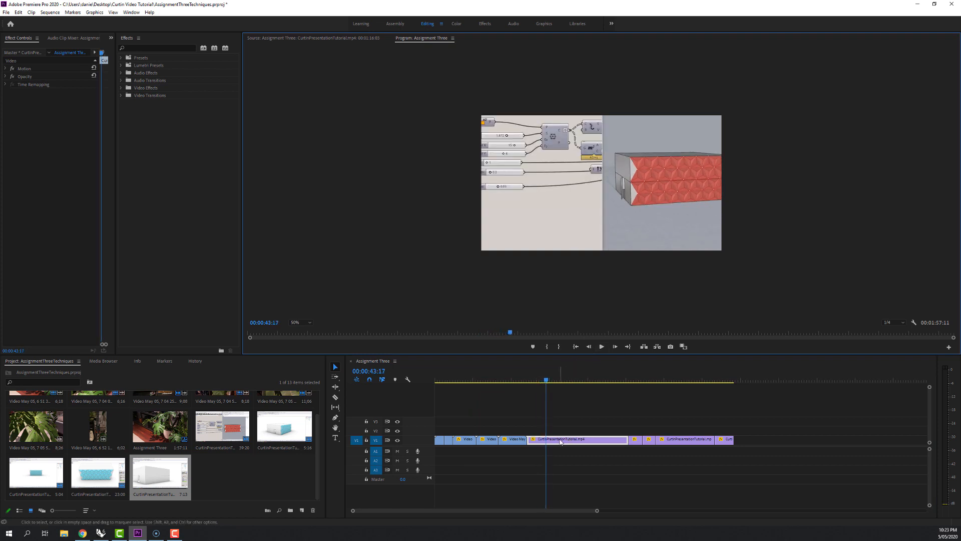
right_click(560, 441)
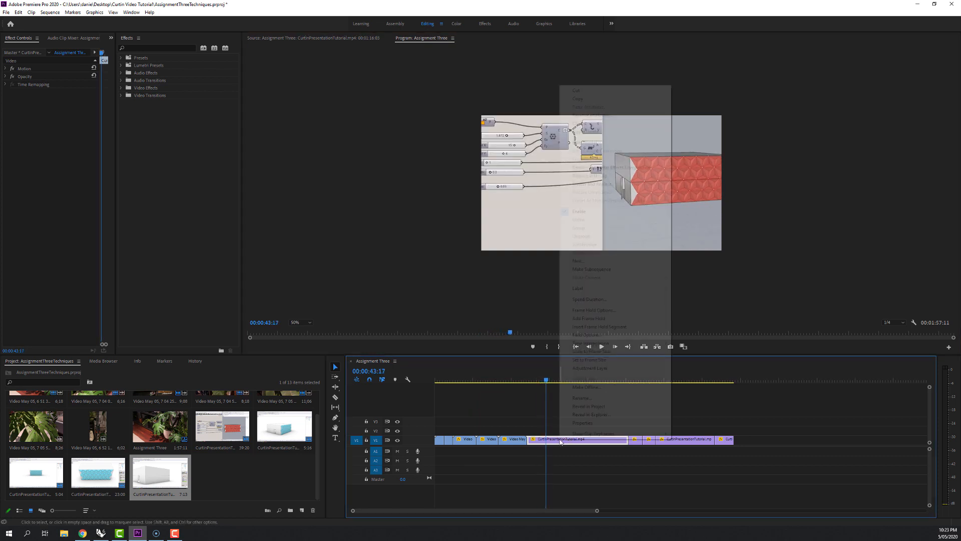
click(590, 299)
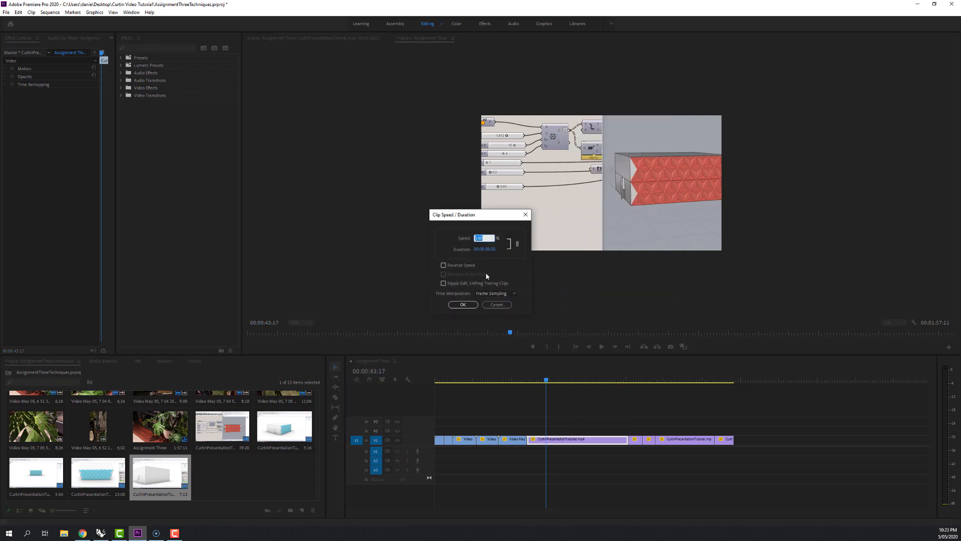
click(489, 250)
text(20)
click(461, 305)
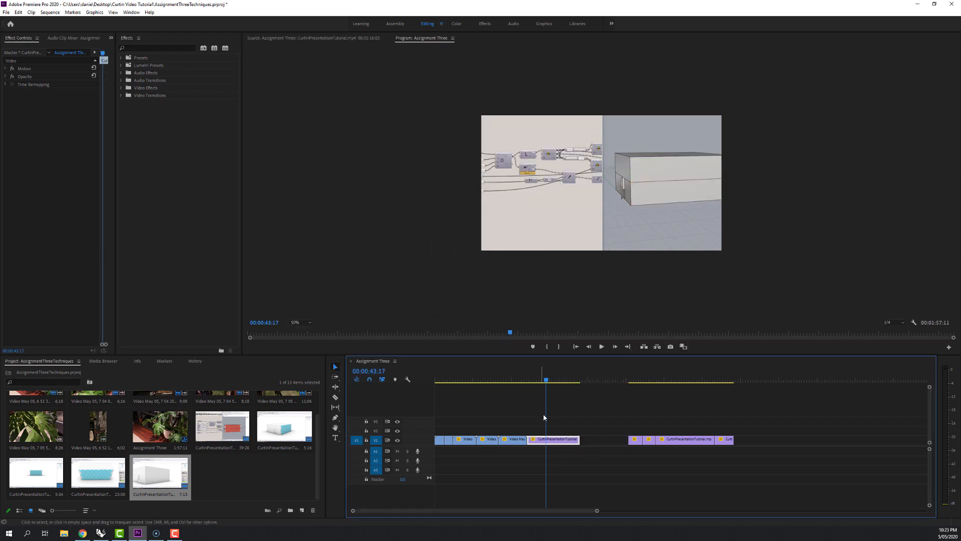
drag(546, 381, 558, 386)
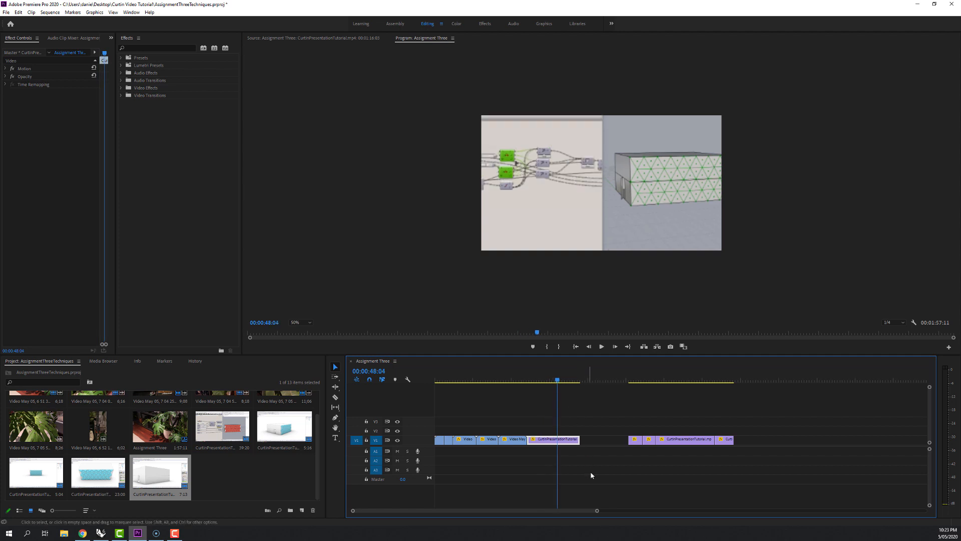
Ripple delete the empty gap after the shortened screen recording clip.
click(596, 440)
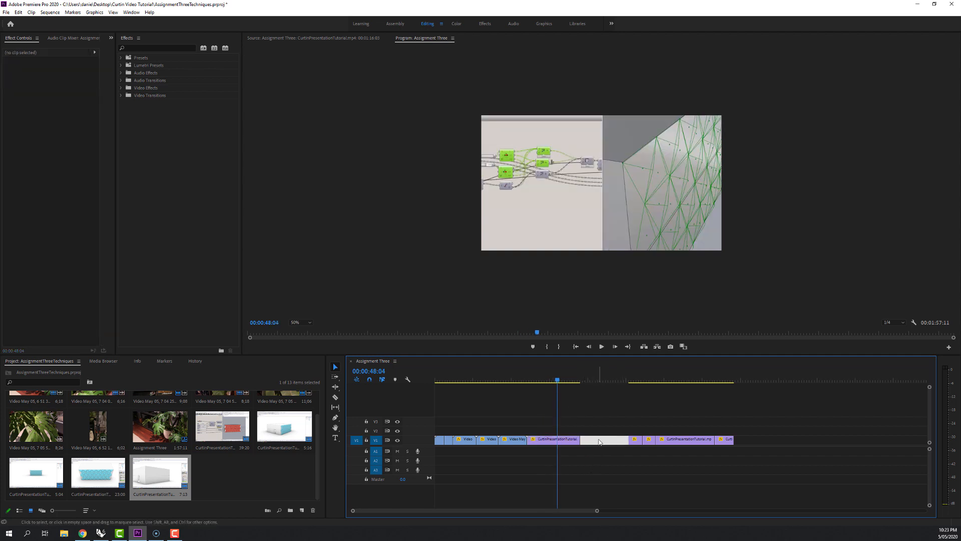
right_click(599, 442)
click(621, 443)
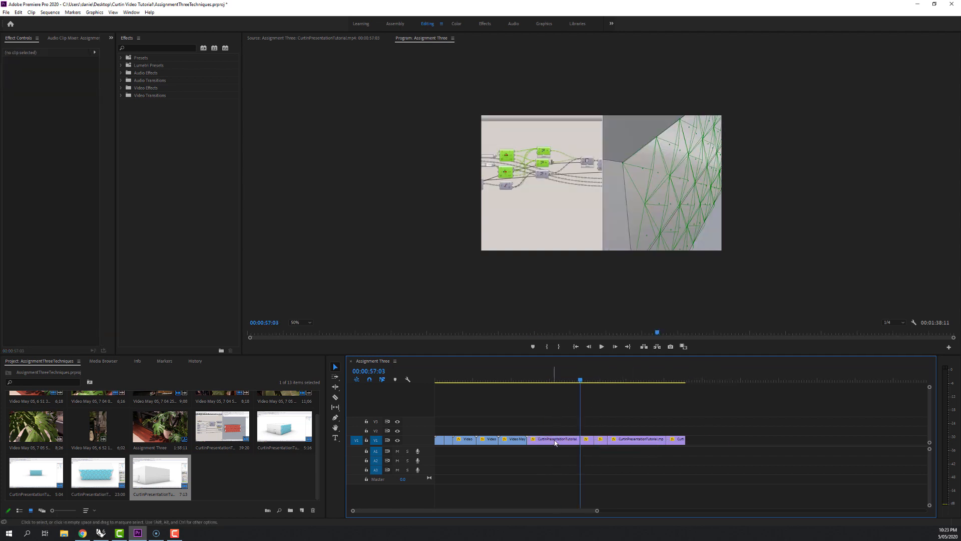
Open Essential Graphics and place the Basic Lower Third template on track V2 at the start of the sequence.
key(Home)
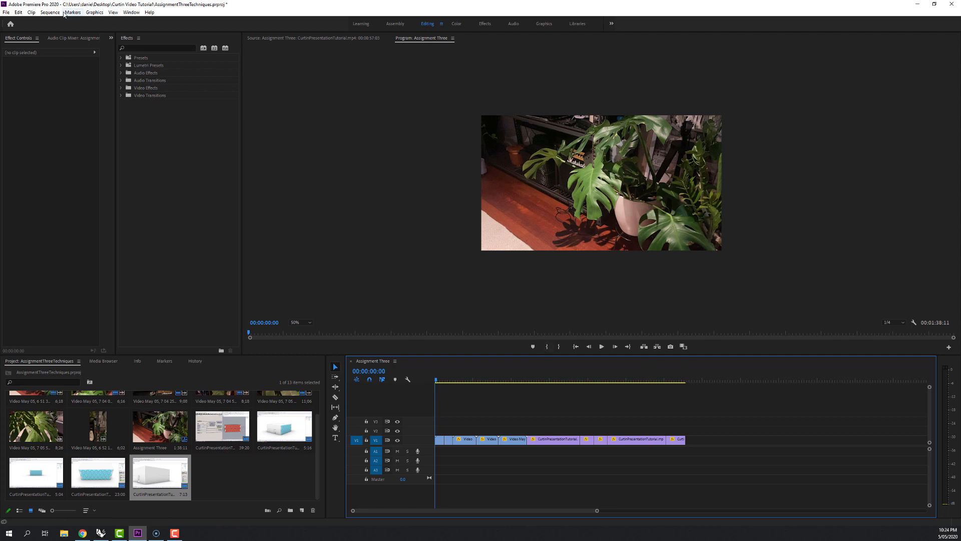
click(131, 12)
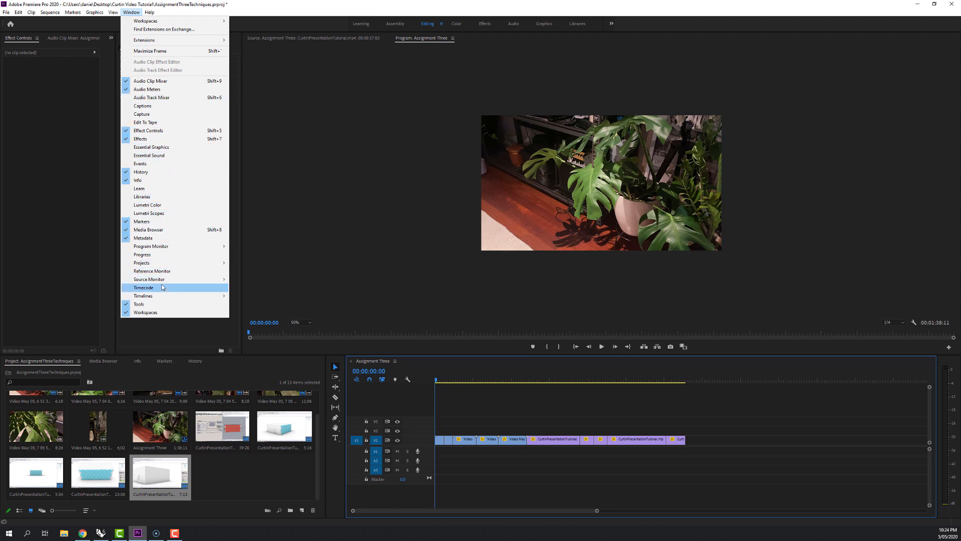
click(151, 147)
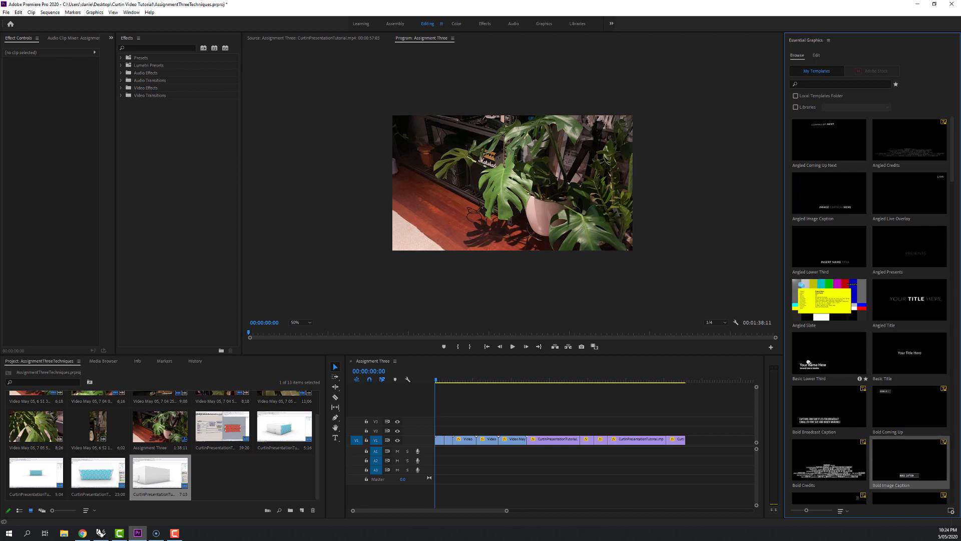
drag(808, 362, 438, 430)
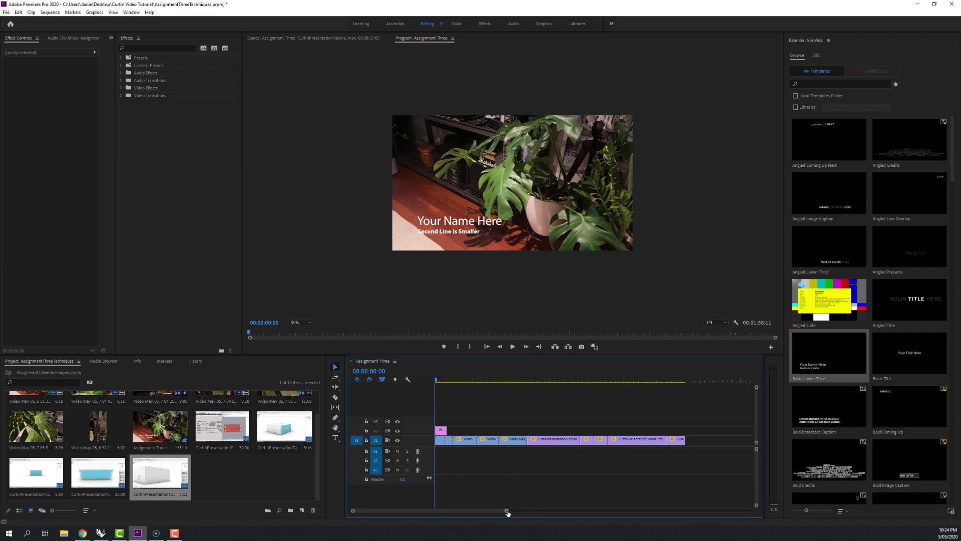
Shift all the clips on track V1 about one second later so the title starts over black.
drag(507, 510, 511, 507)
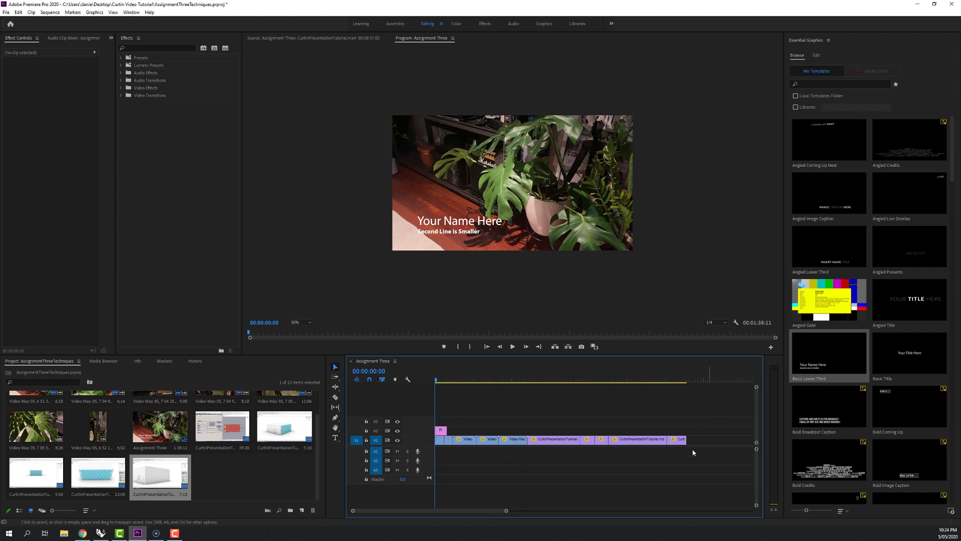
drag(693, 452, 436, 436)
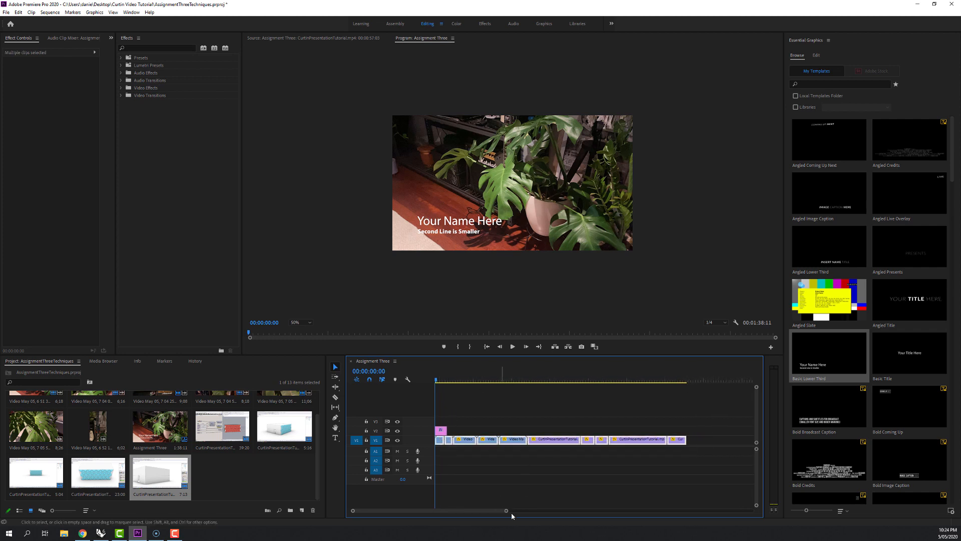
drag(512, 513, 504, 512)
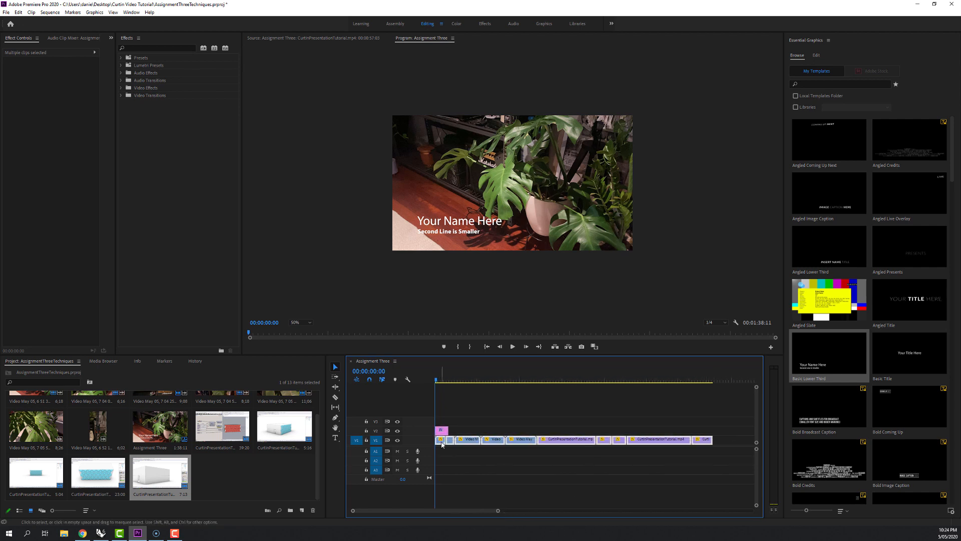
drag(441, 443, 445, 456)
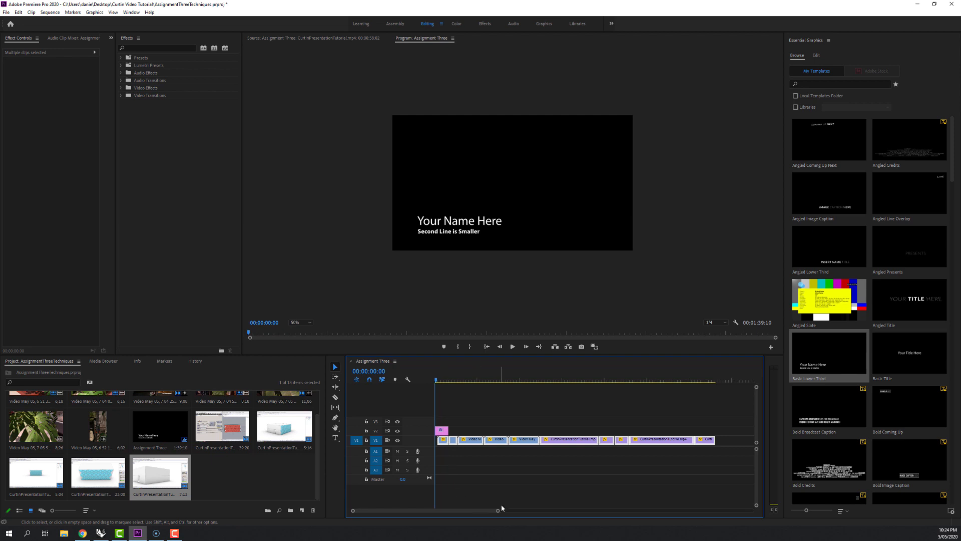
drag(497, 510, 396, 510)
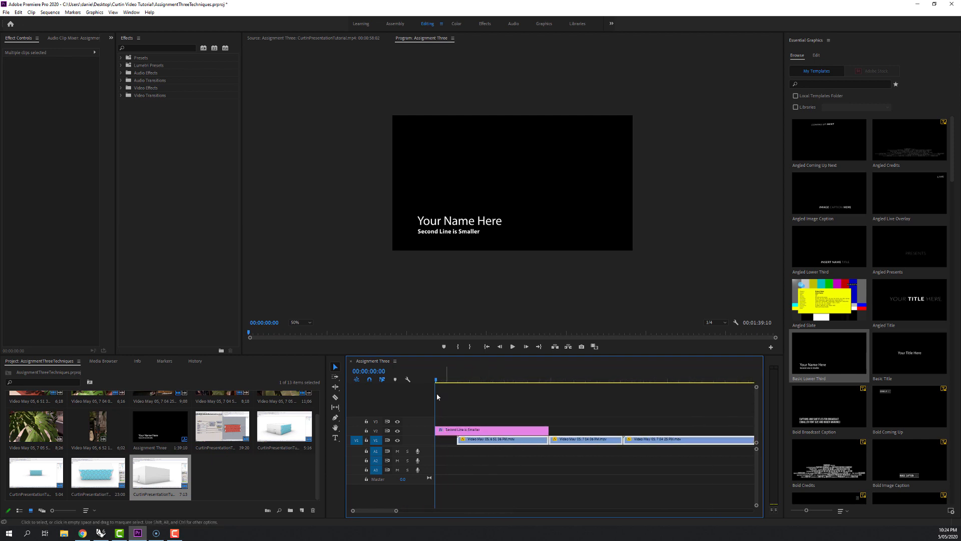
Preview the opening title and trim the end of its graphic clip to a length of about three seconds.
click(512, 347)
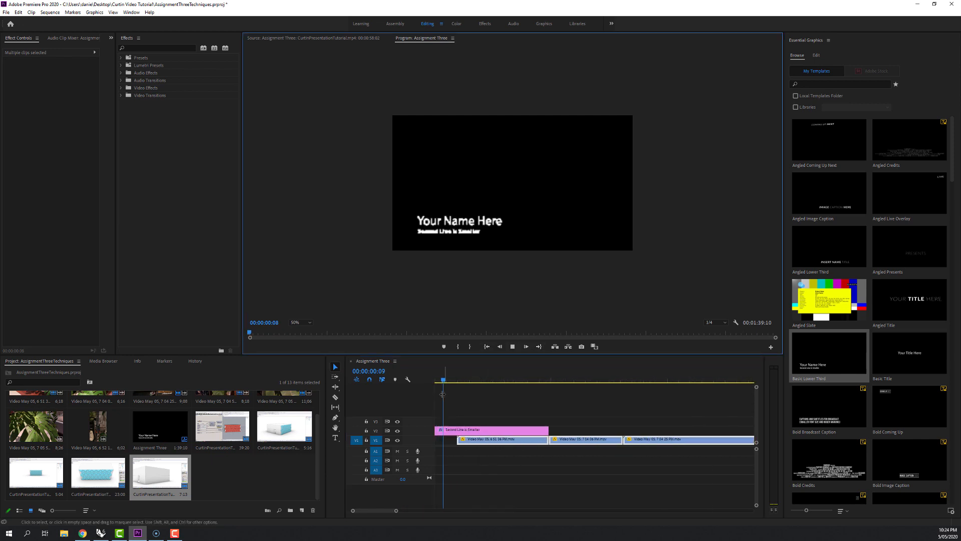
click(492, 382)
key(Home)
drag(437, 385, 494, 389)
drag(547, 430, 499, 431)
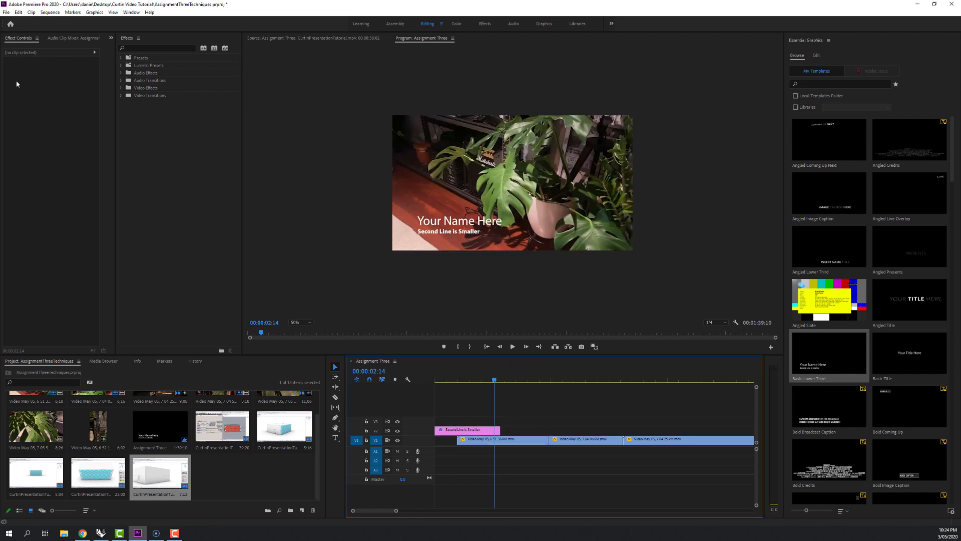
Change the title's main line to "Assignment 3" and its second line to "Group 6 Presentation Video".
click(435, 225)
double_click(437, 222)
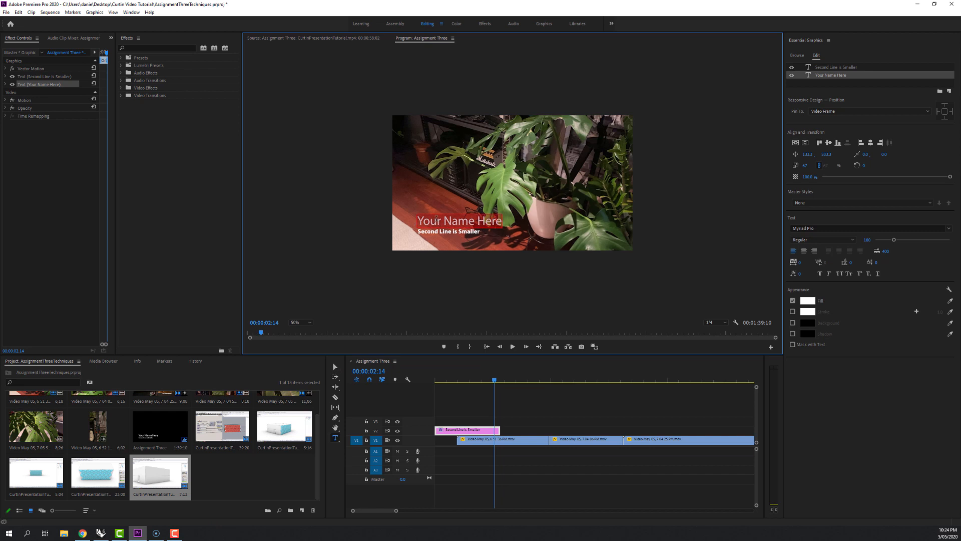
text(Assi)
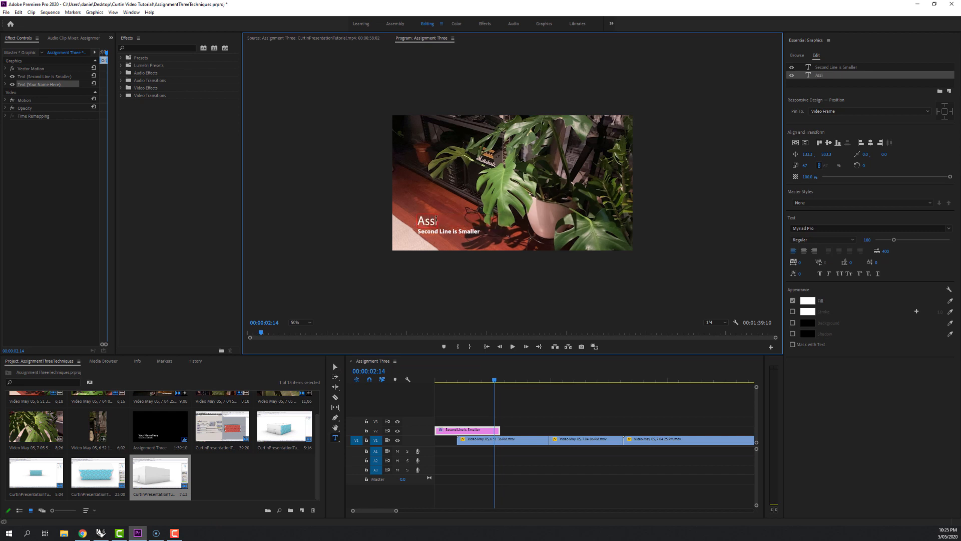
text(gnment 3)
drag(418, 231, 479, 232)
text(Group 6 Presentation Video)
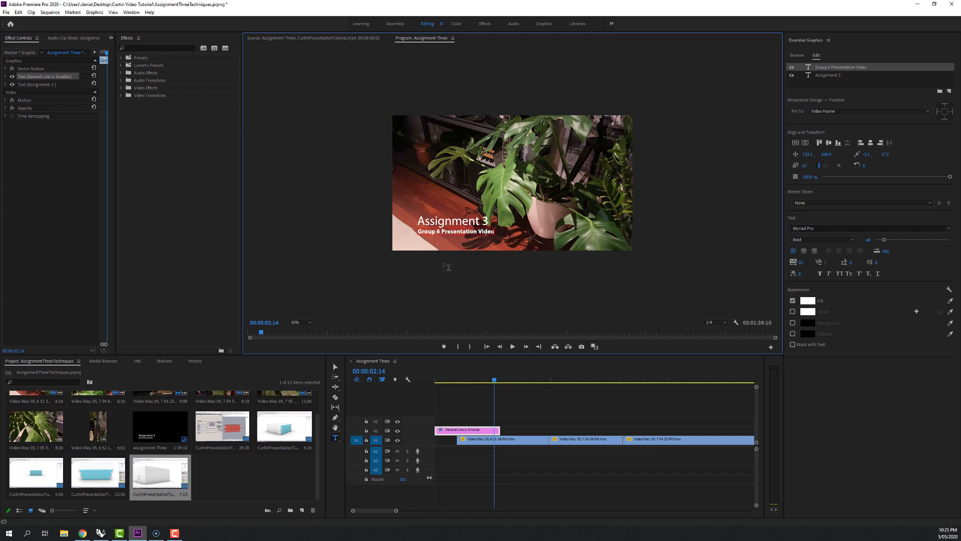
click(434, 300)
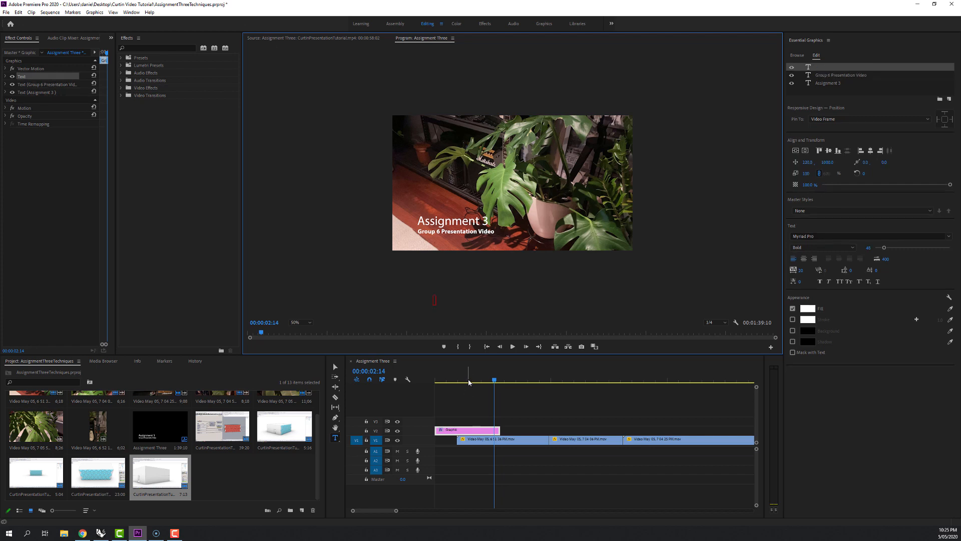
Apply the Dip to Black dissolve transition to the end of the title graphic on track V2.
click(446, 381)
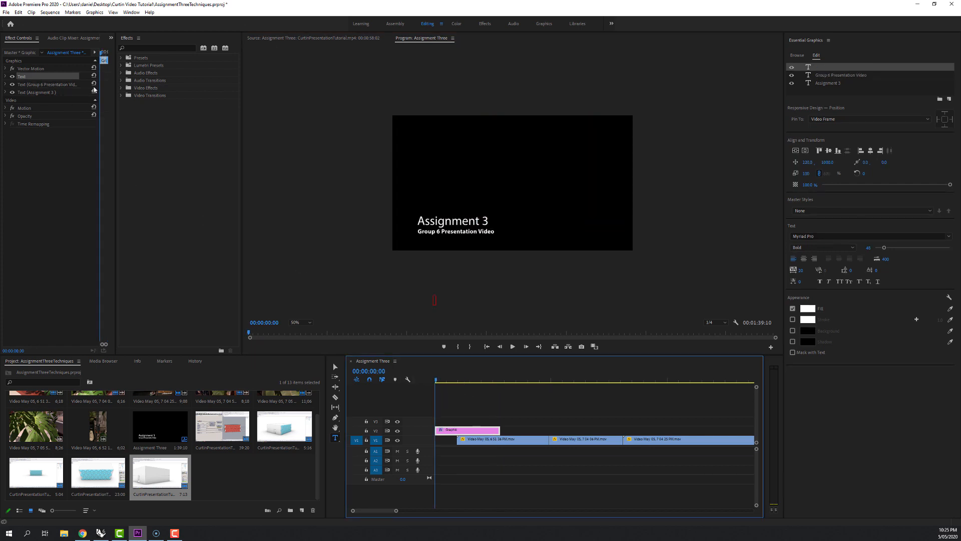
click(147, 97)
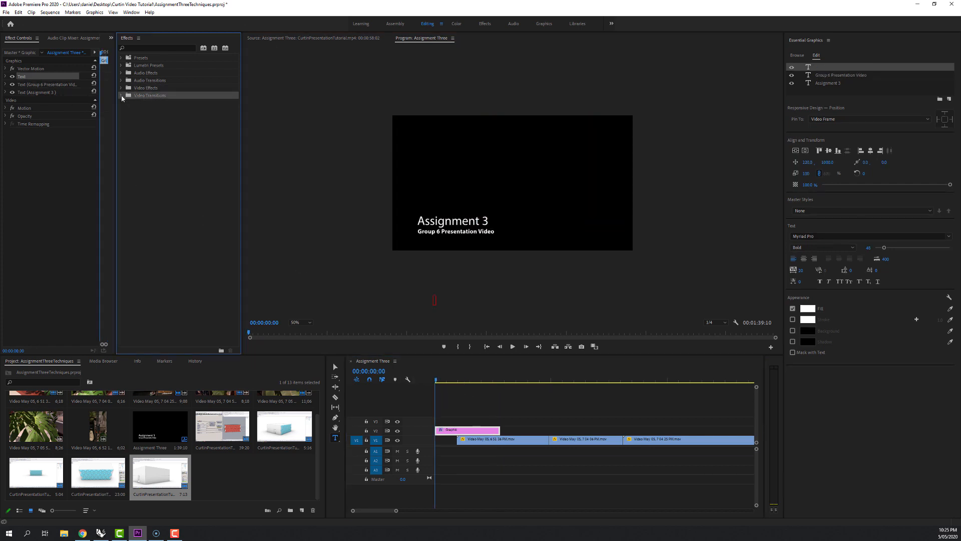
click(121, 95)
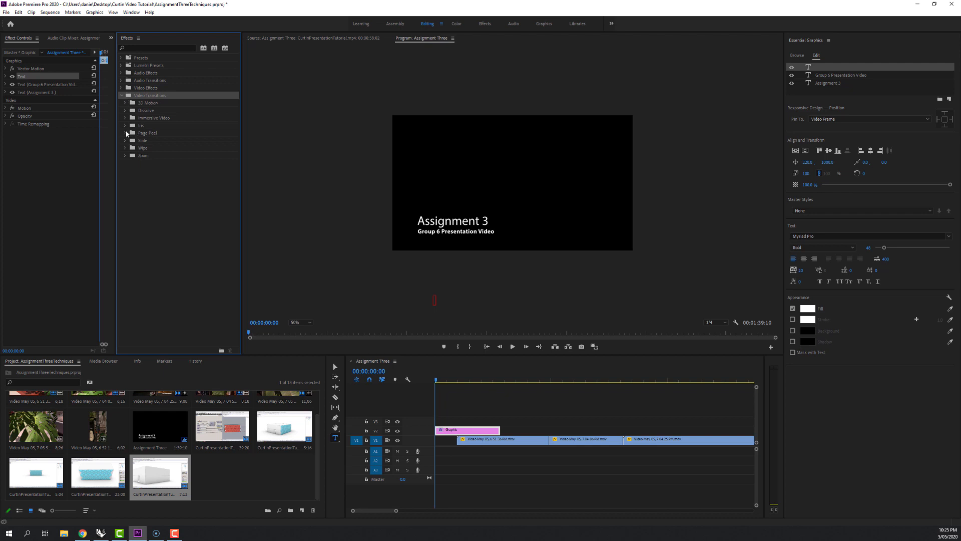
click(125, 111)
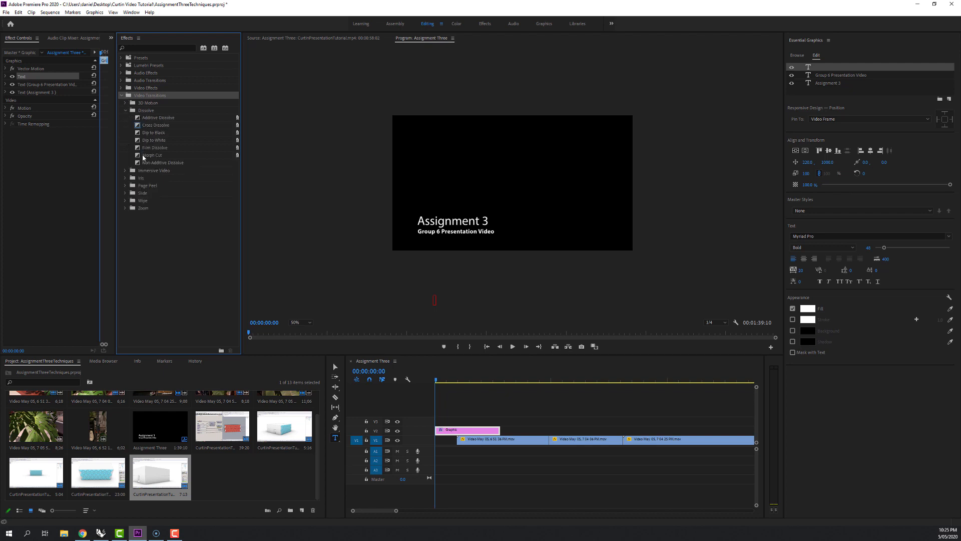
click(152, 133)
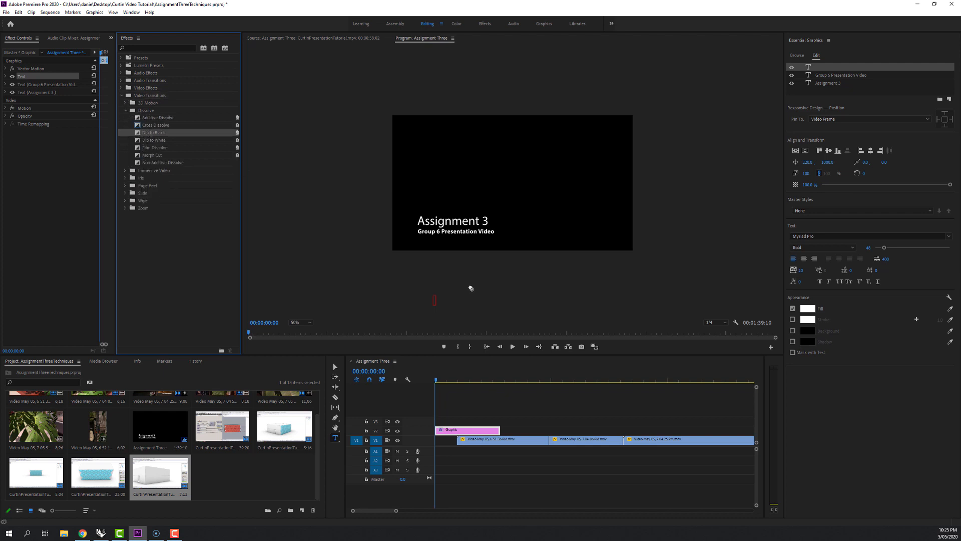
drag(471, 288, 504, 436)
Temporarily hide track V1 to check the title on its own, restore the track, and inspect where the first video starts.
click(396, 441)
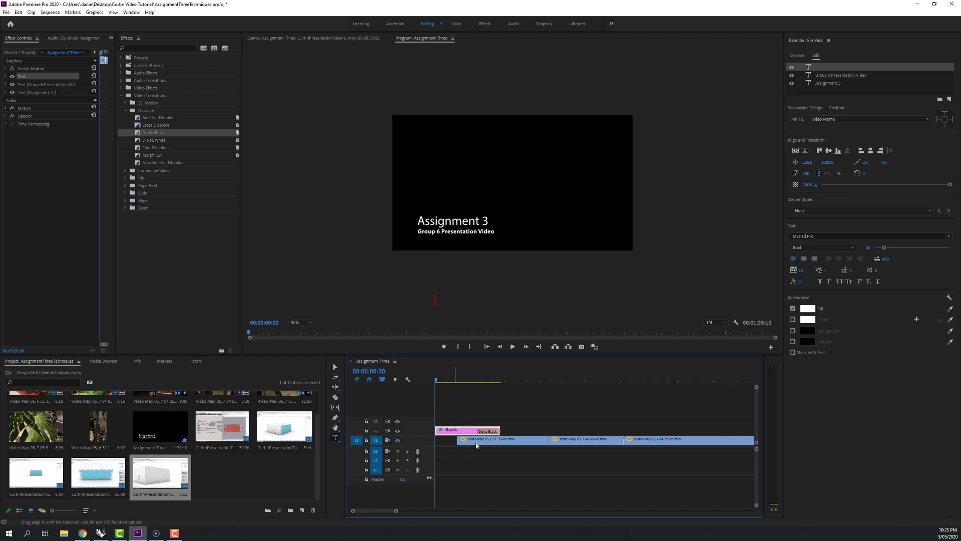
mouse_move(449, 384)
mouse_down()
mouse_move(496, 383)
mouse_move(458, 382)
mouse_up()
click(397, 439)
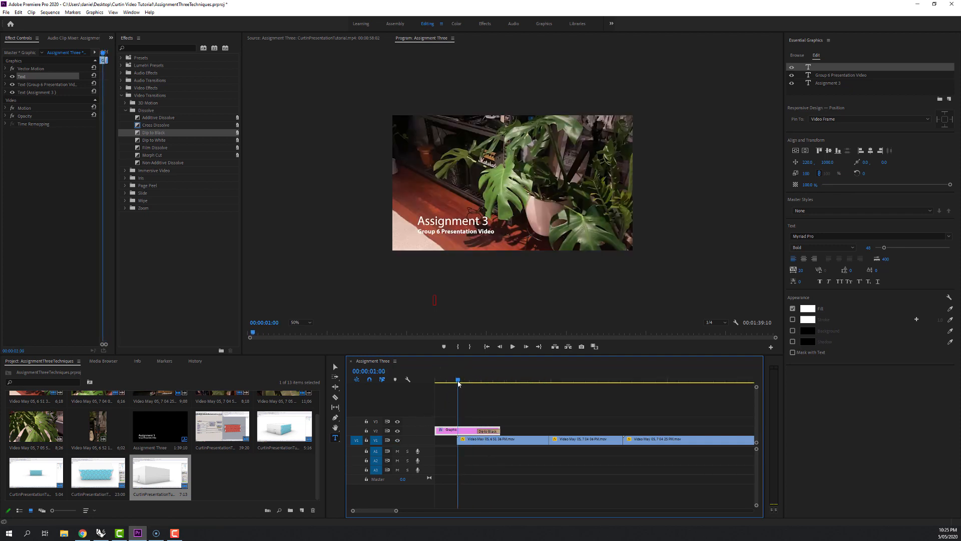
mouse_move(458, 381)
mouse_down()
mouse_move(496, 381)
mouse_move(459, 381)
mouse_up()
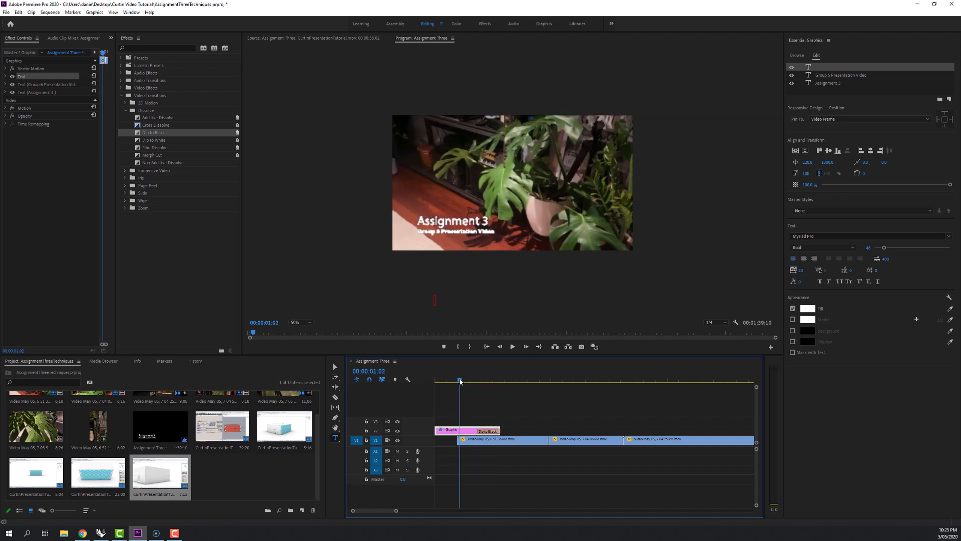
Add Dip to Black at the start of the first video clip and at the cut between the first two clips, previewing the fade.
drag(149, 131, 461, 440)
click(450, 381)
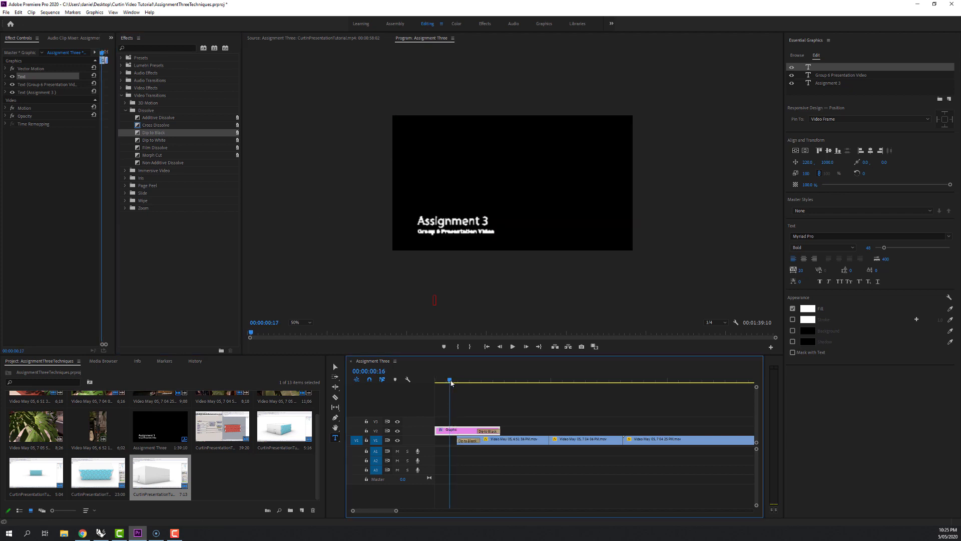
click(512, 347)
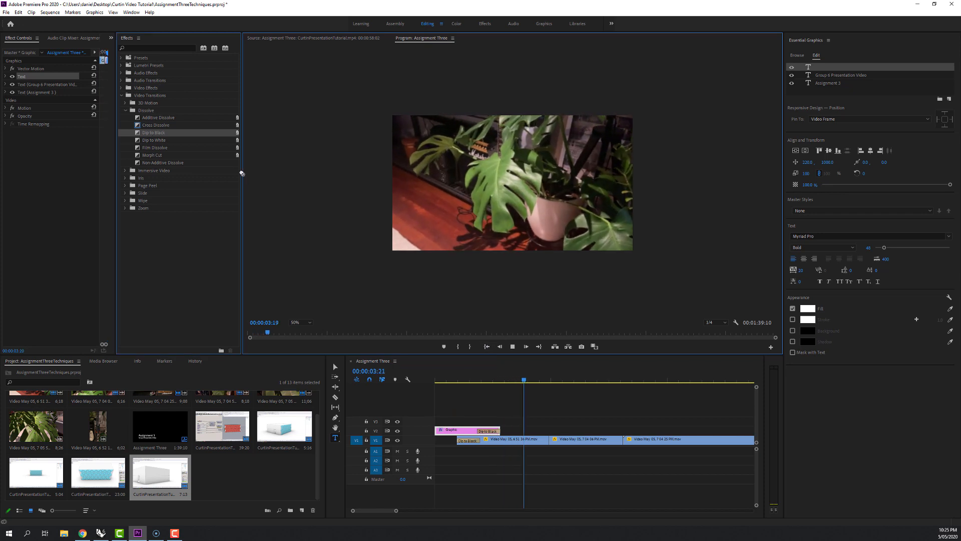
drag(173, 136, 553, 441)
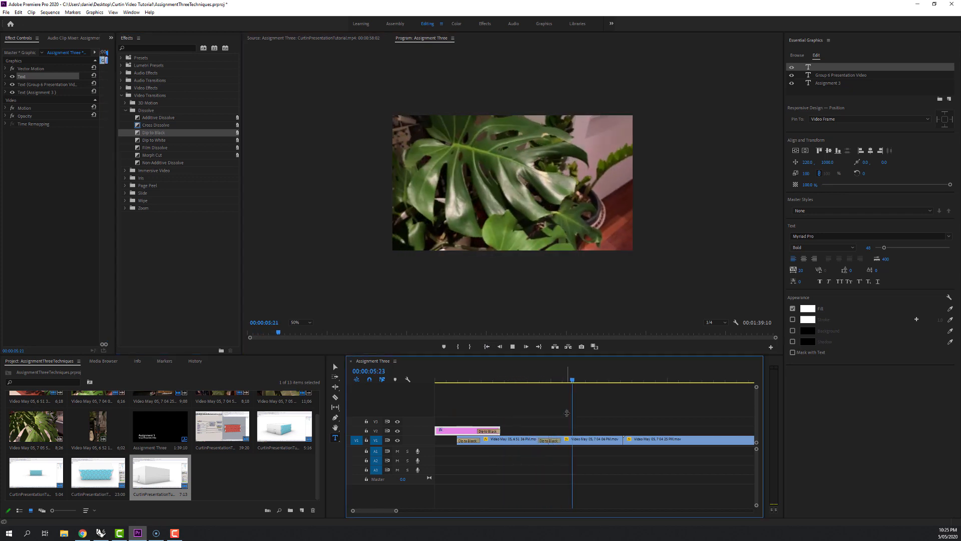
Add Dip to Black at the three remaining cuts between the plant videos and at the cut into the first CurtinPresentationTutorial clip.
click(434, 496)
drag(398, 510, 428, 511)
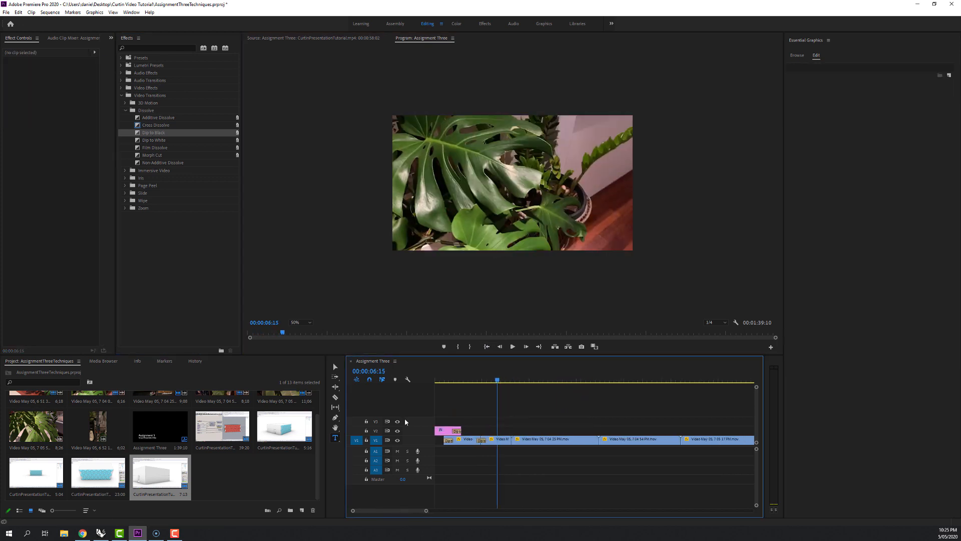
drag(148, 134, 513, 442)
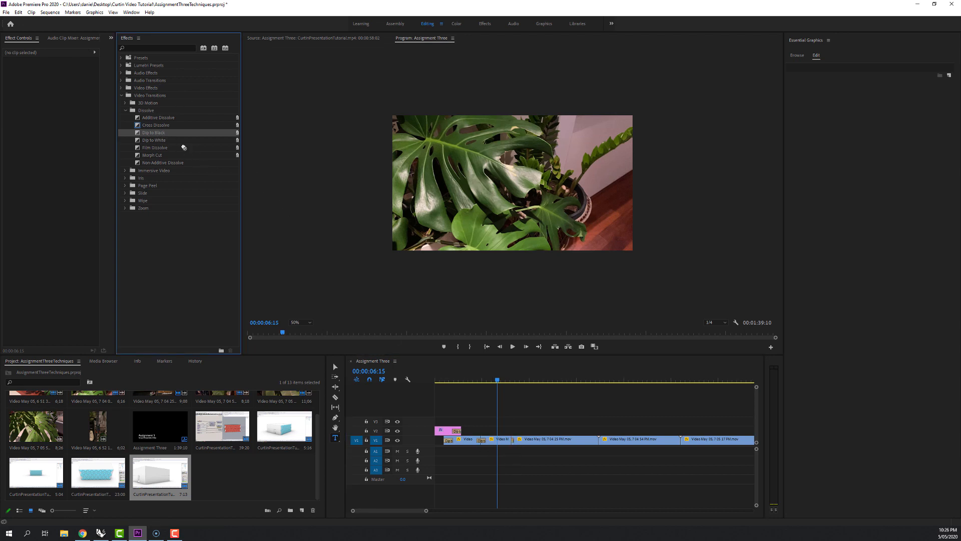
drag(184, 148, 600, 439)
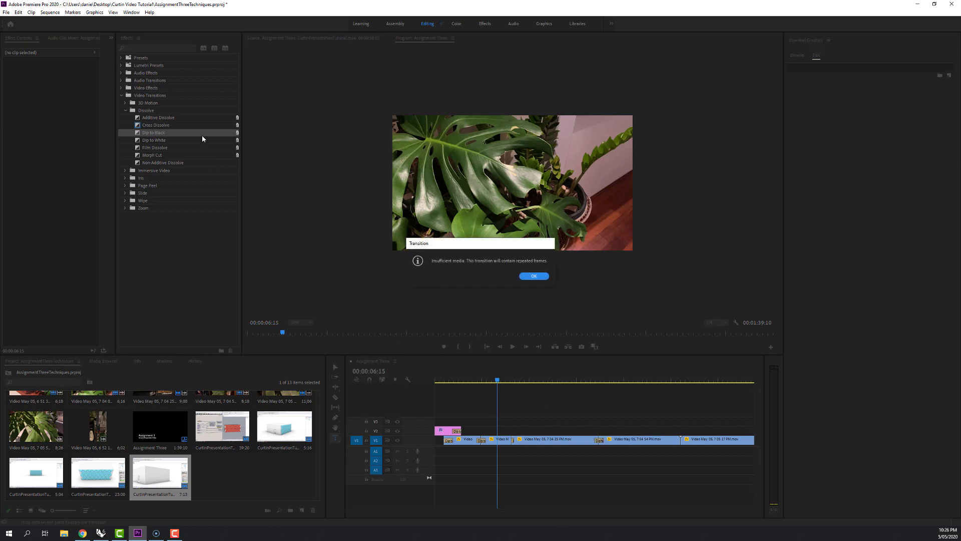
click(532, 275)
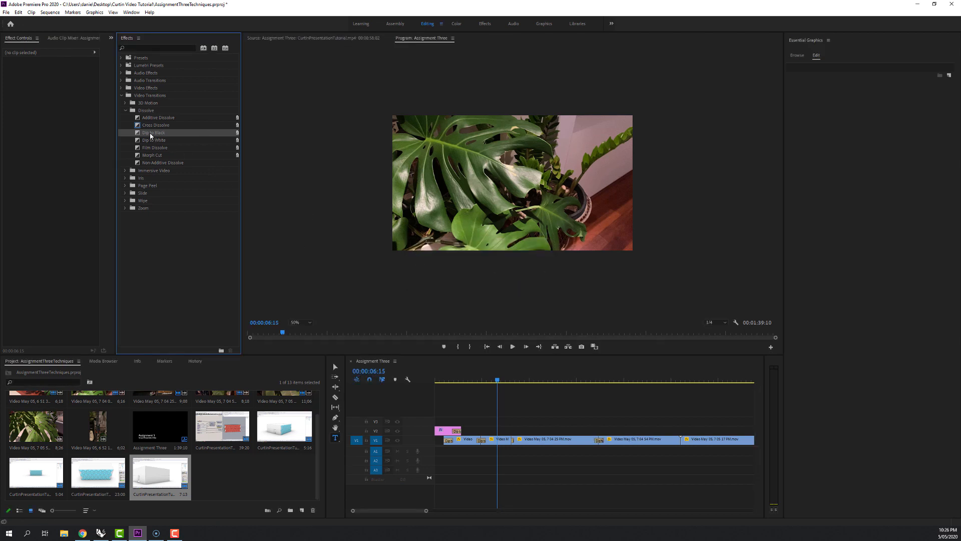
drag(151, 134, 681, 440)
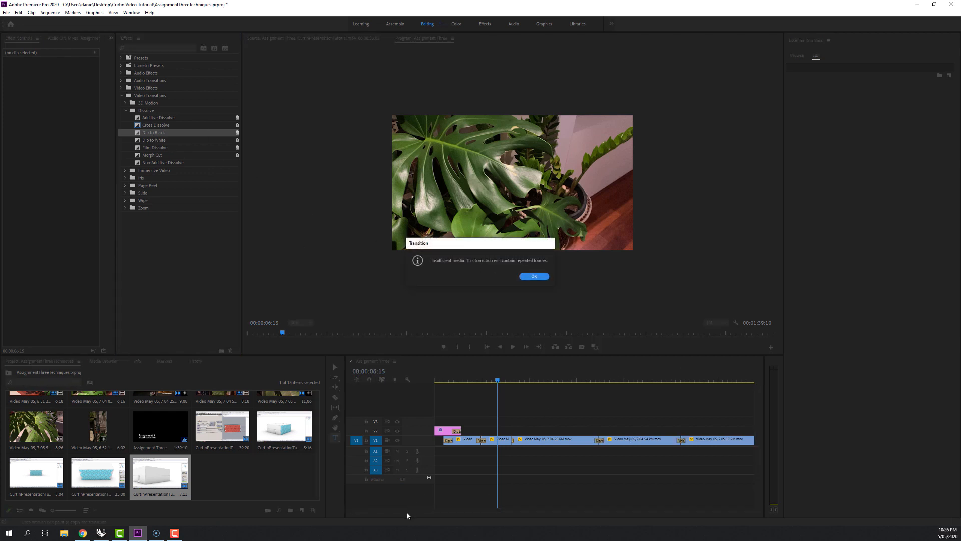
click(534, 278)
drag(400, 511, 411, 511)
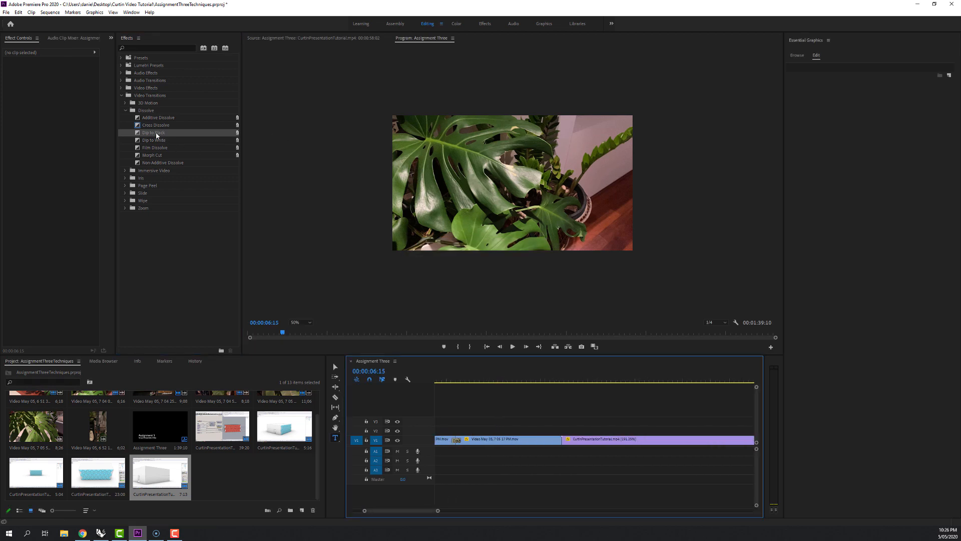
drag(156, 134, 568, 445)
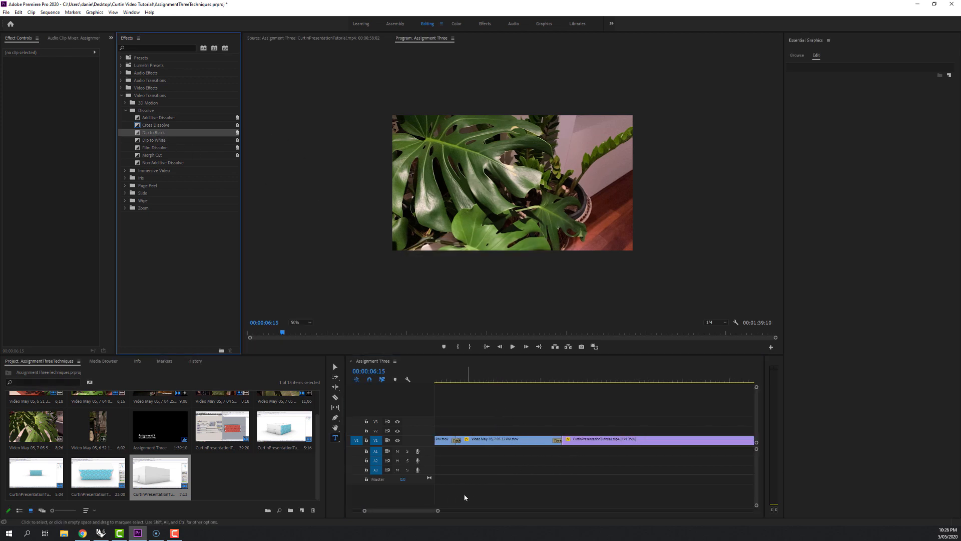
Select the Dip to Black before the first CurtinPresentationTutorial clip and try to adjust its length.
mouse_move(550, 383)
mouse_down()
mouse_move(558, 382)
mouse_move(548, 383)
mouse_up()
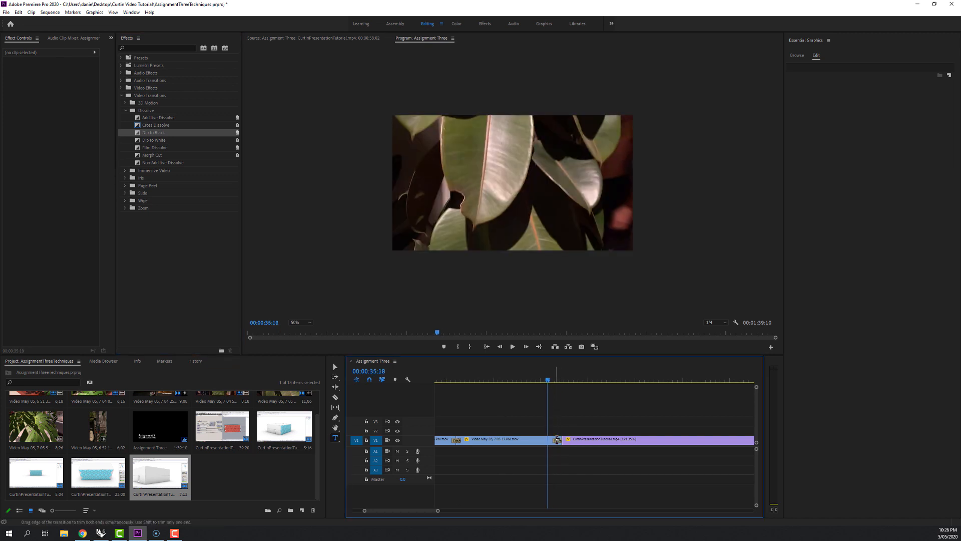
drag(439, 511, 409, 511)
click(614, 441)
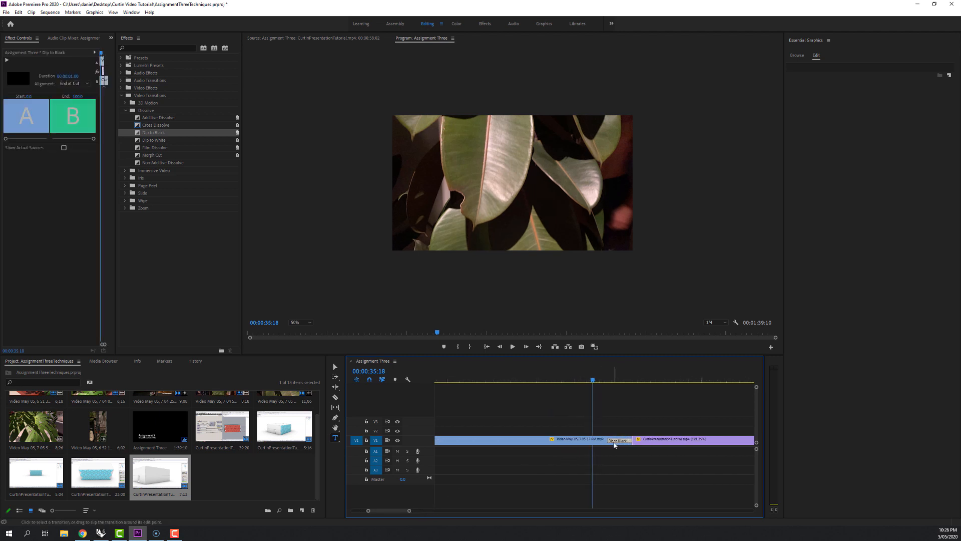
mouse_move(607, 442)
mouse_down()
mouse_move(578, 442)
mouse_move(609, 442)
mouse_up()
click(607, 441)
click(615, 441)
Lengthen the Dip to Black between the first two video clips to about 2 seconds and preview the slower fade.
drag(394, 511, 382, 510)
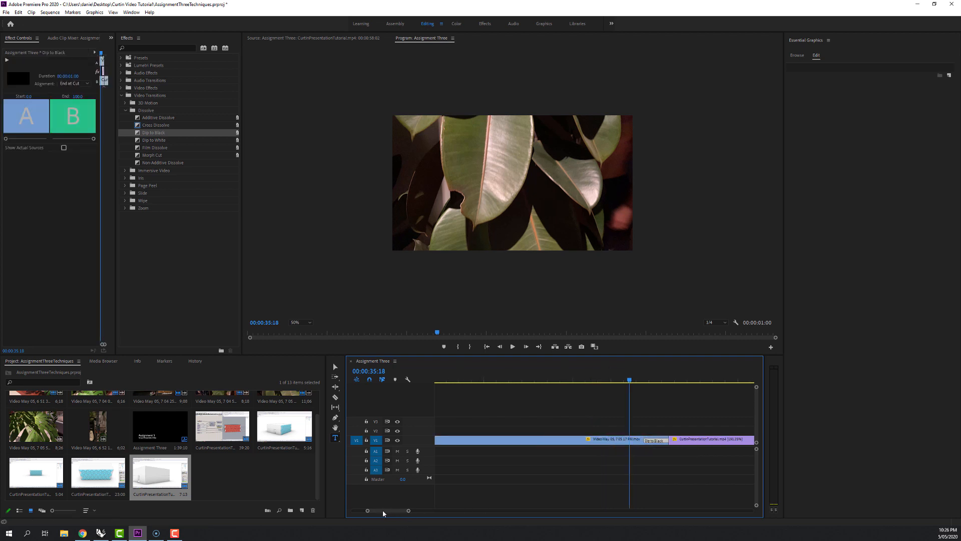
click(440, 441)
drag(382, 509, 380, 509)
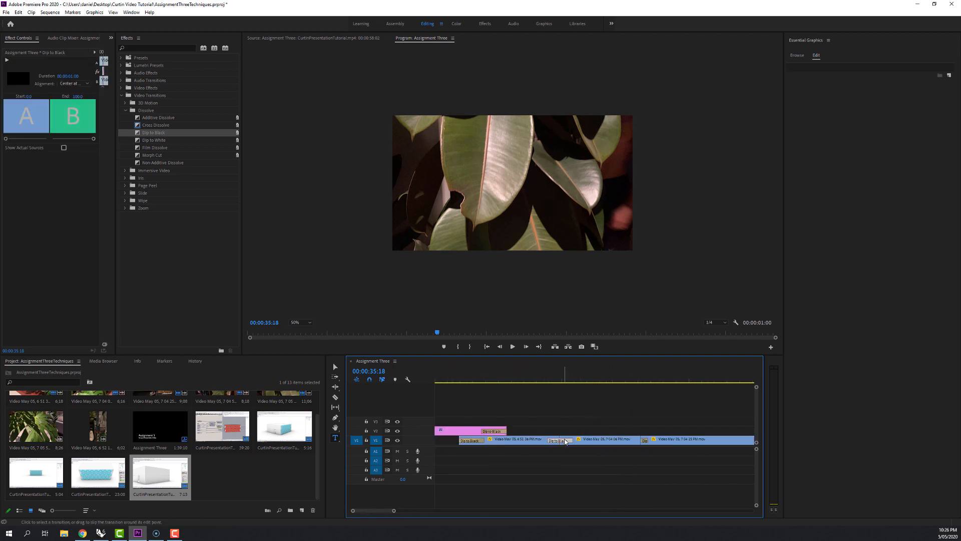
drag(573, 442, 587, 441)
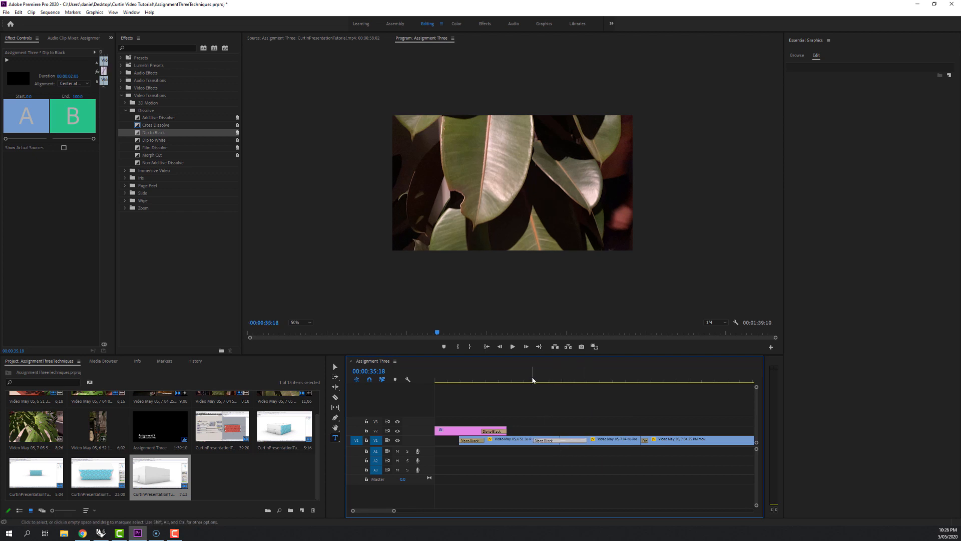
click(514, 381)
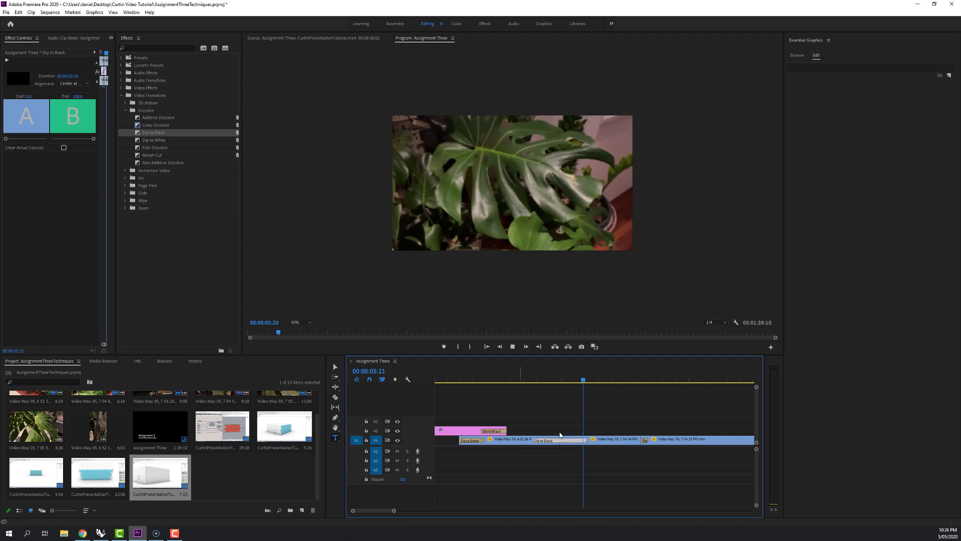
key(space)
Add Dip to Black at the first three cuts between the CurtinPresentationTutorial clips.
drag(383, 510, 486, 510)
click(150, 134)
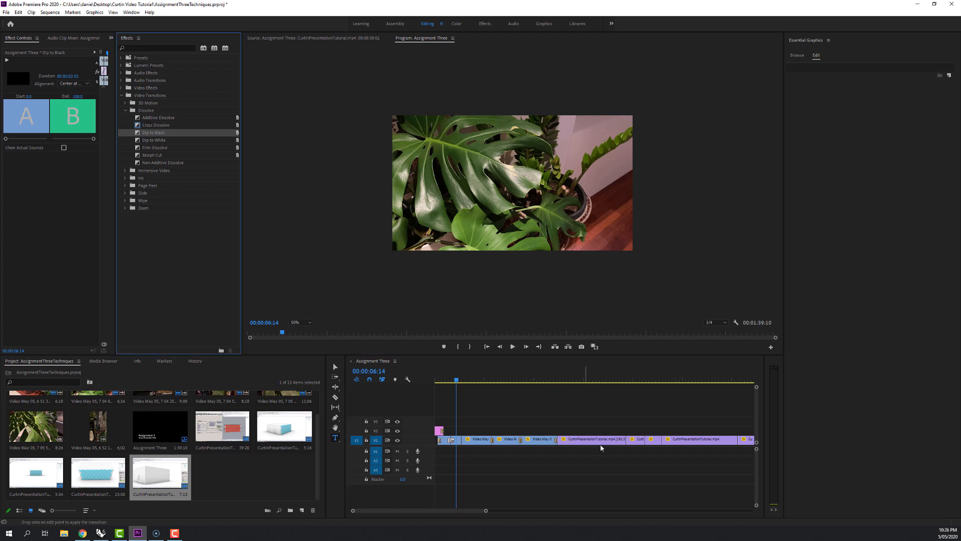
drag(177, 143, 627, 439)
drag(591, 368, 648, 440)
drag(495, 261, 664, 442)
Add Dip to Black at the last cut and at the end of the final clip, and play back the ending.
drag(471, 512, 472, 512)
scroll(468, 494, down, 3)
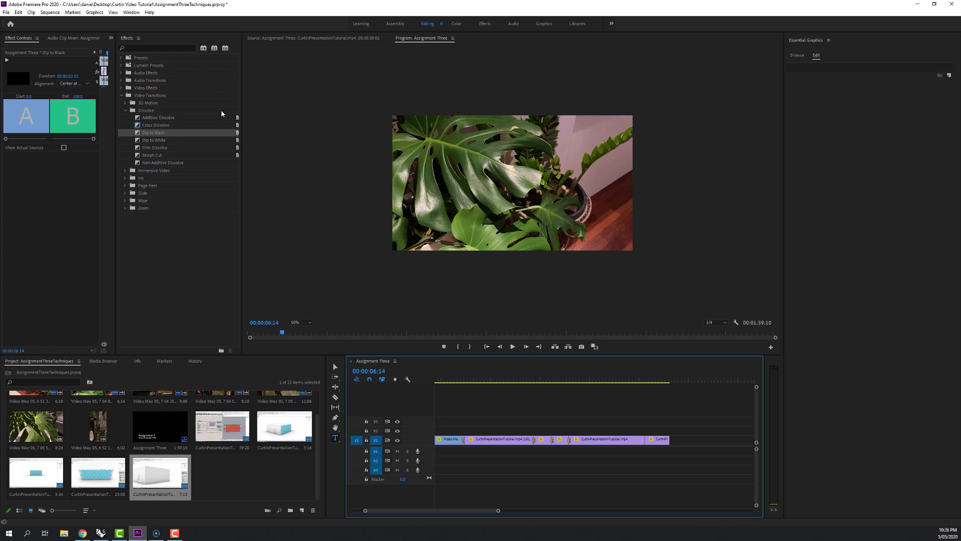
click(154, 132)
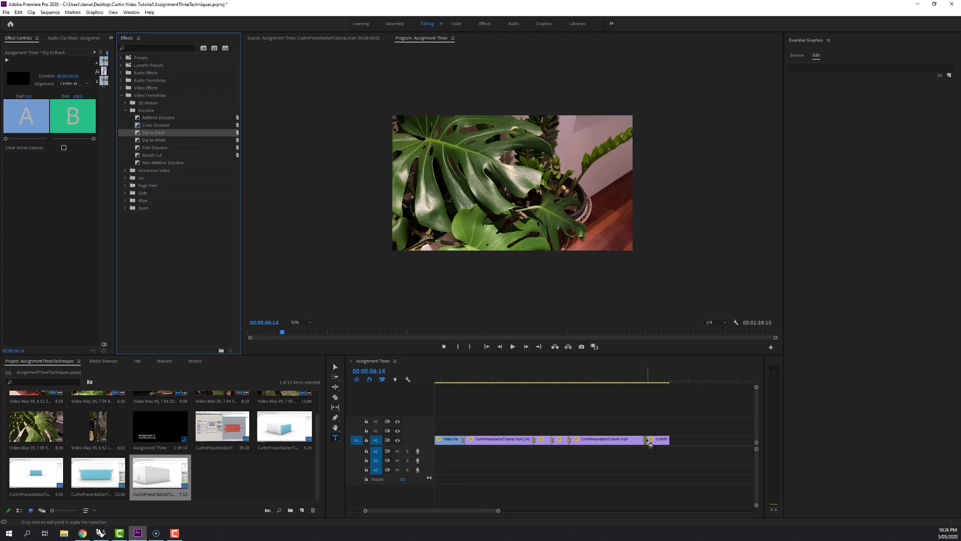
drag(150, 133, 669, 439)
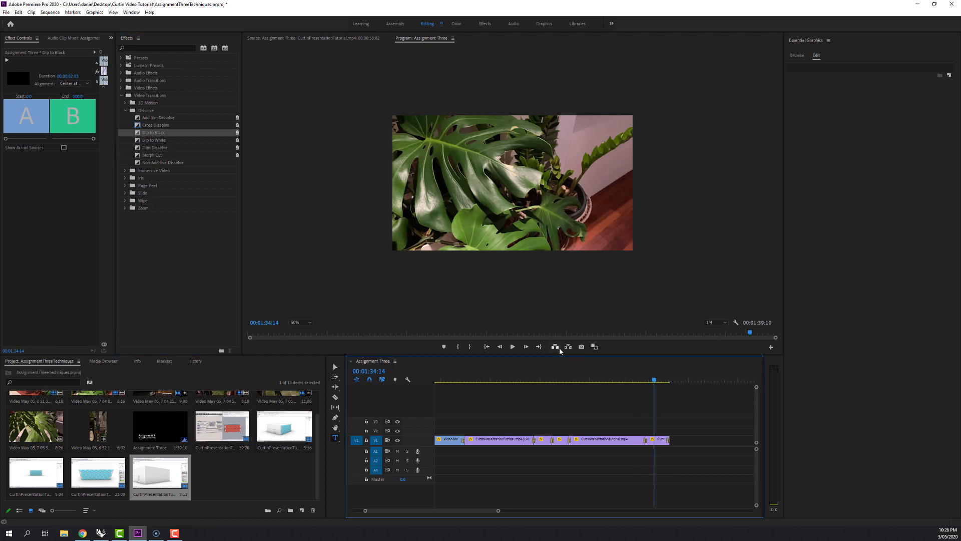
click(511, 347)
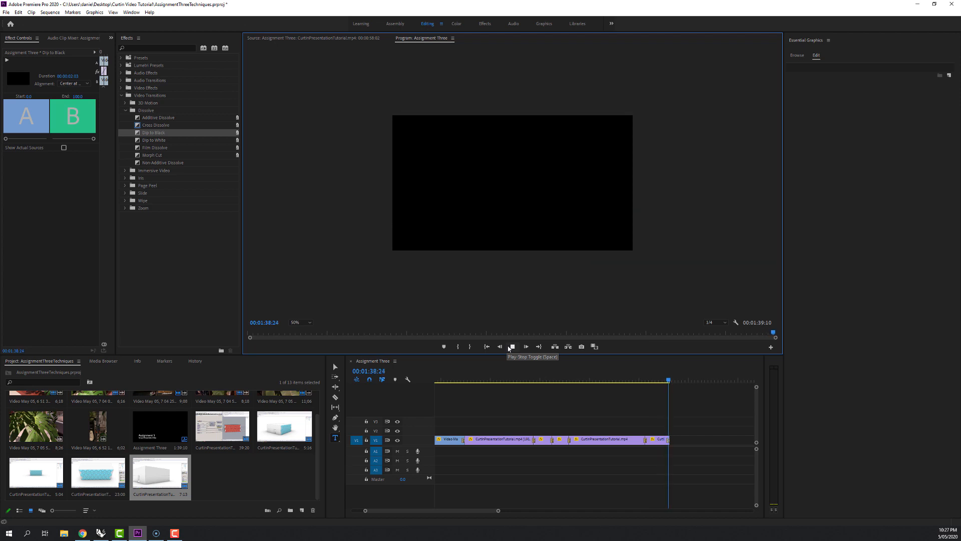
Return the playhead to the sequence start and set up a media export with H.264 format and the High Quality 720p HD preset.
drag(473, 511, 436, 513)
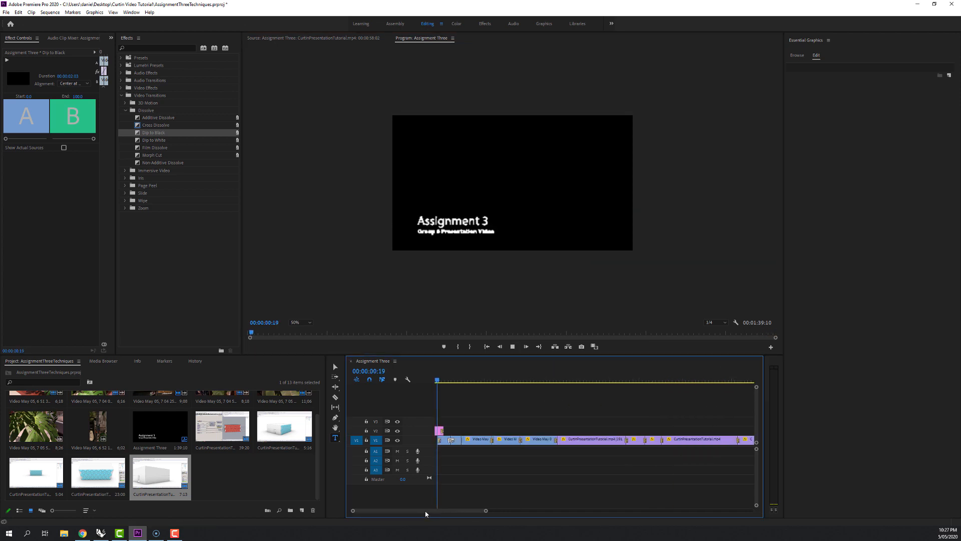
click(434, 381)
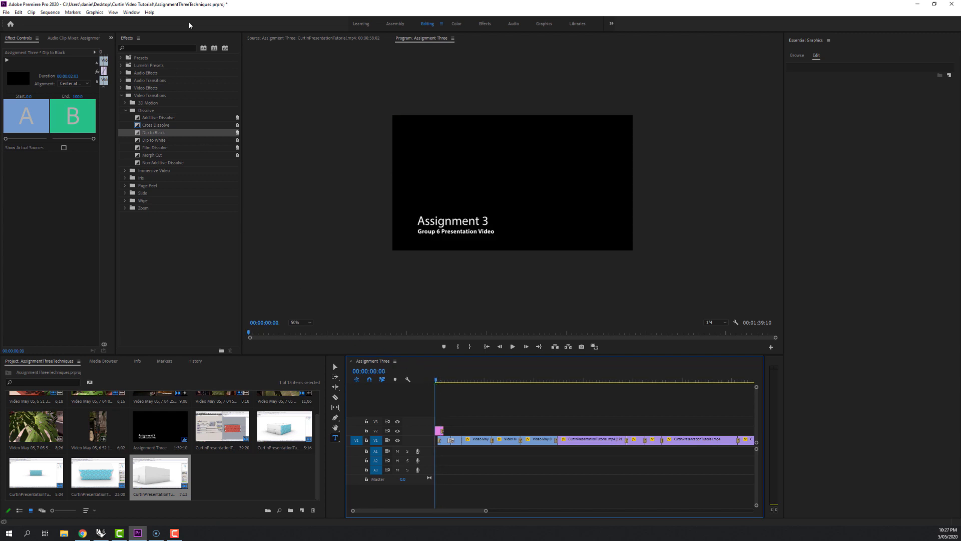
click(7, 12)
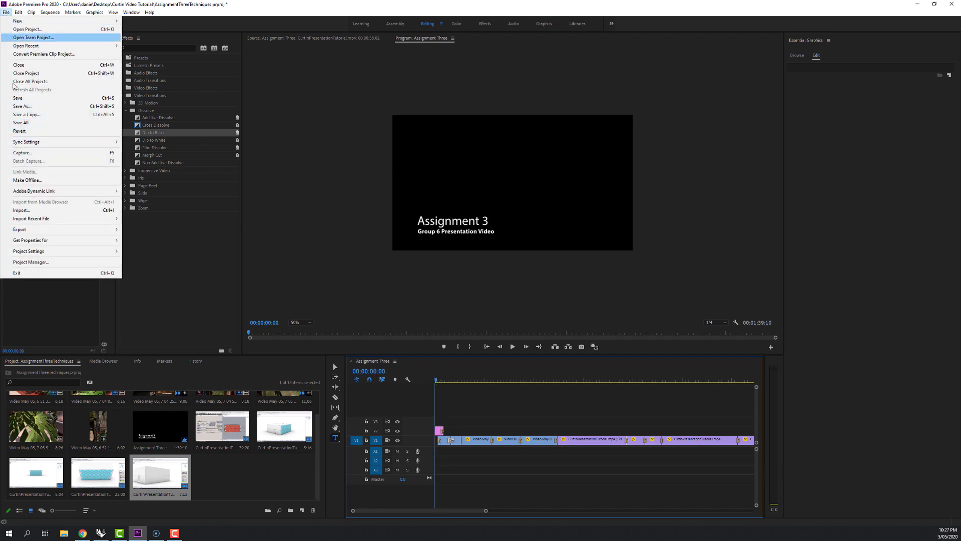
mouse_move(26, 232)
click(163, 230)
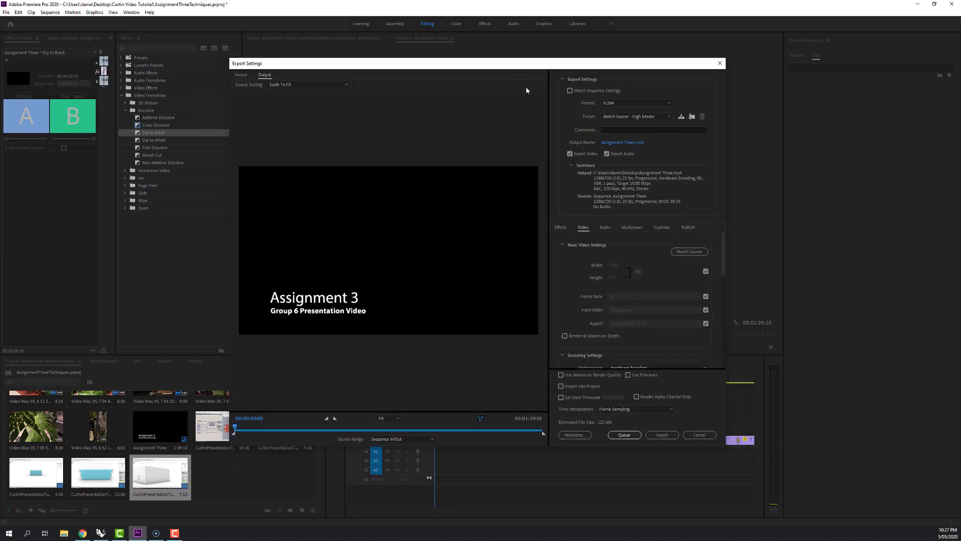
click(614, 103)
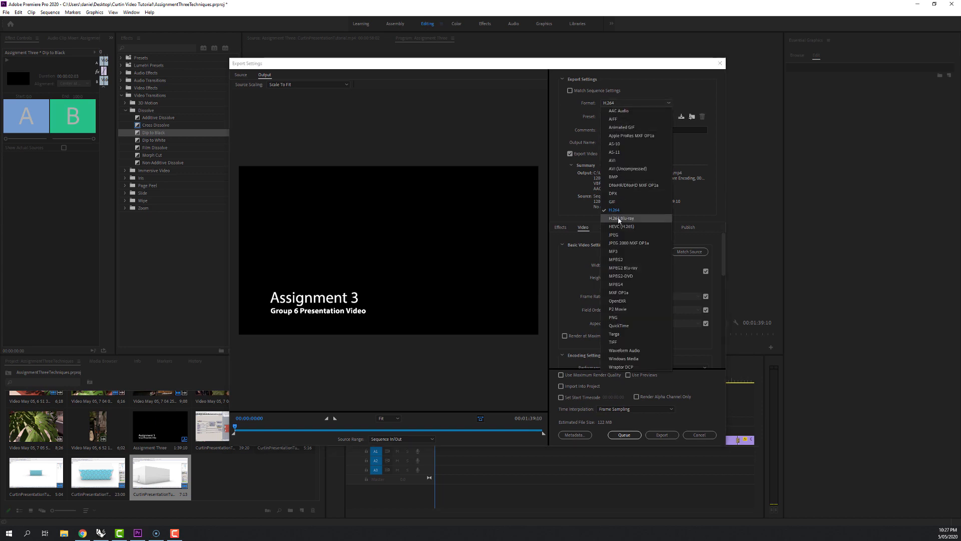
click(616, 210)
click(606, 116)
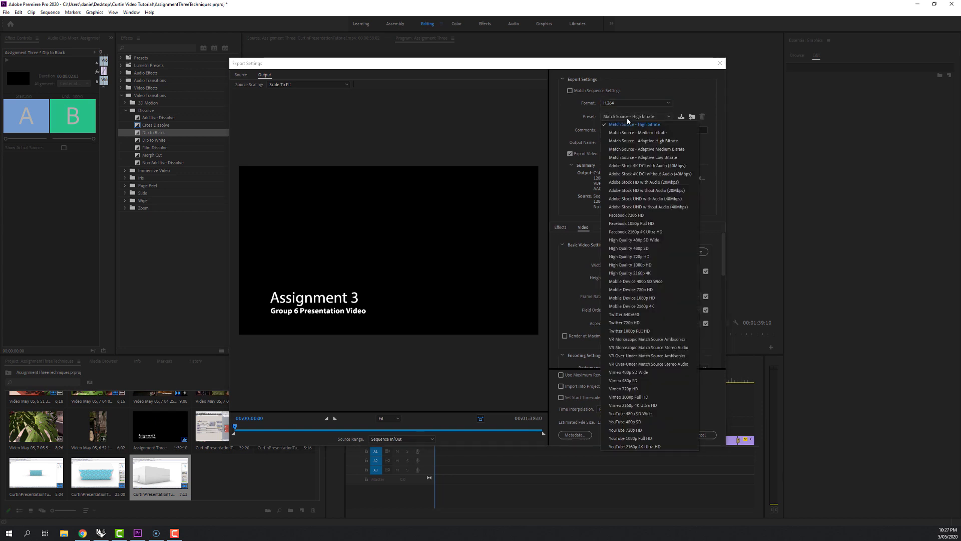
click(644, 257)
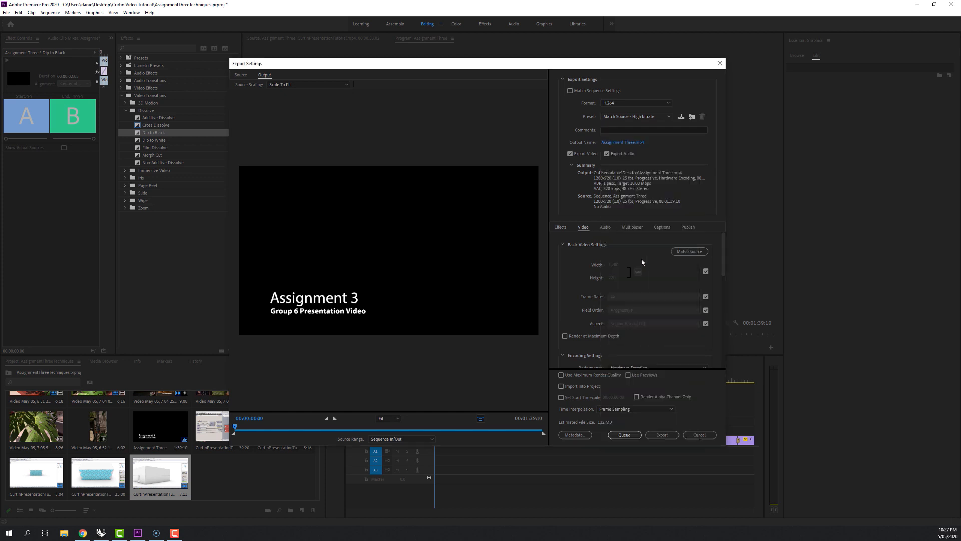
Name the output file "Assignment Three Tutorial.mp4" on the Desktop and export the sequence.
click(607, 144)
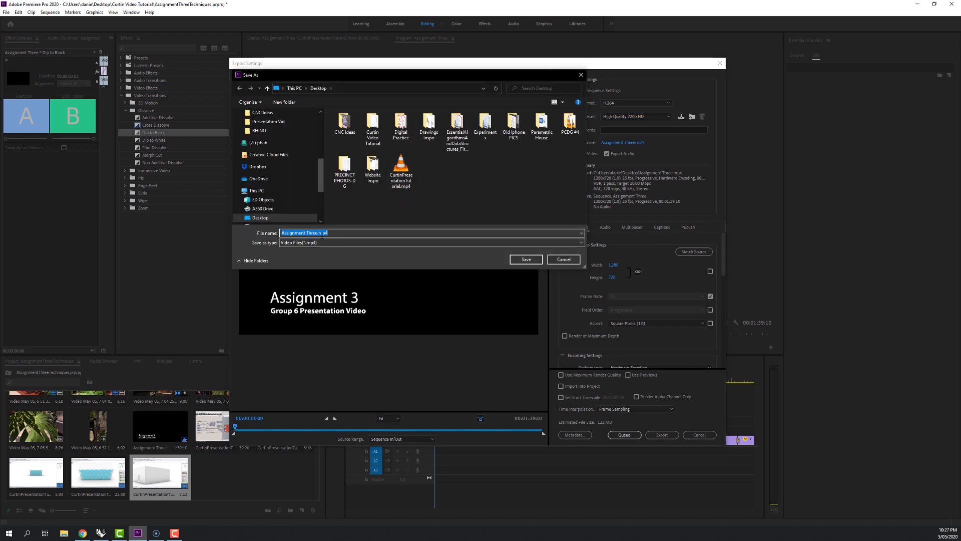
click(319, 233)
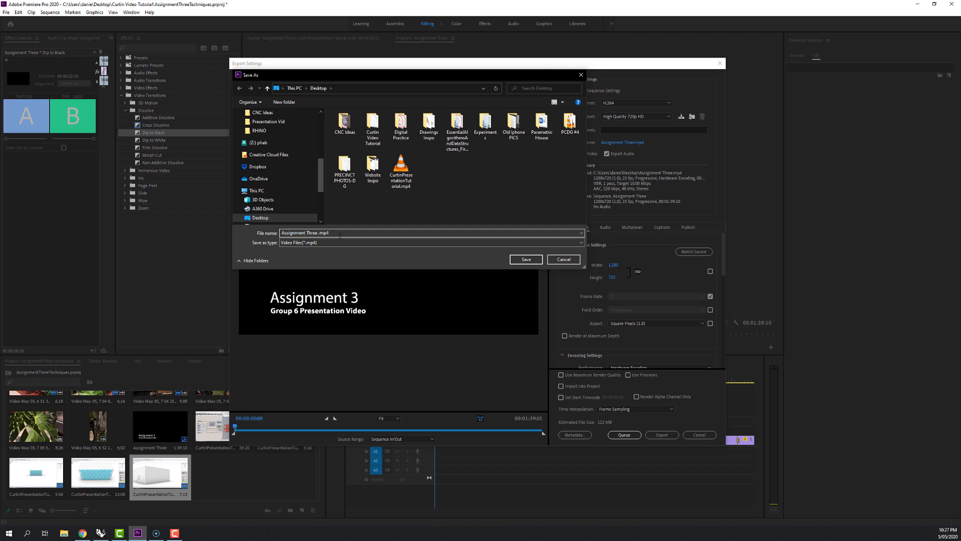
key(Return)
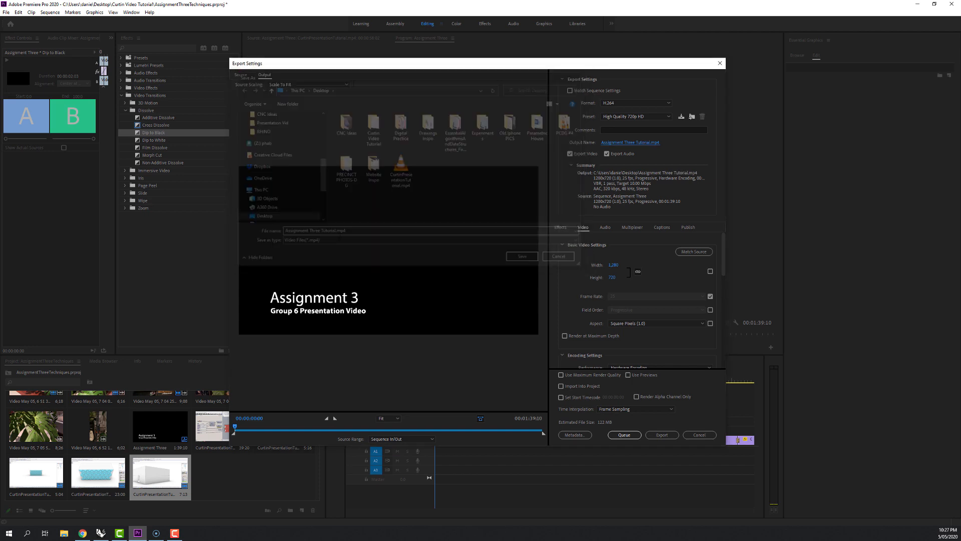
click(661, 435)
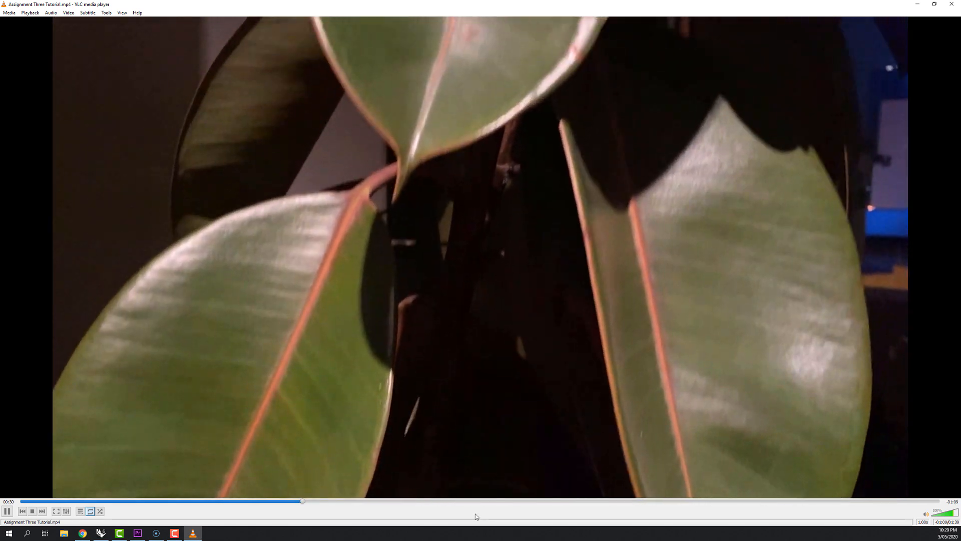
Review the exported Assignment Three Tutorial.mp4 in VLC media player, skipping ahead to the model animation, and pause playback.
click(518, 501)
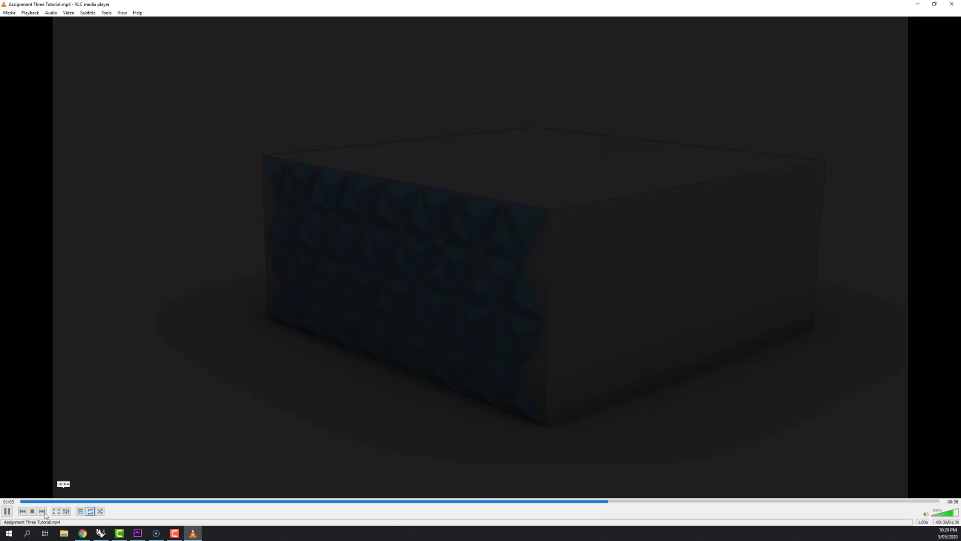
click(7, 510)
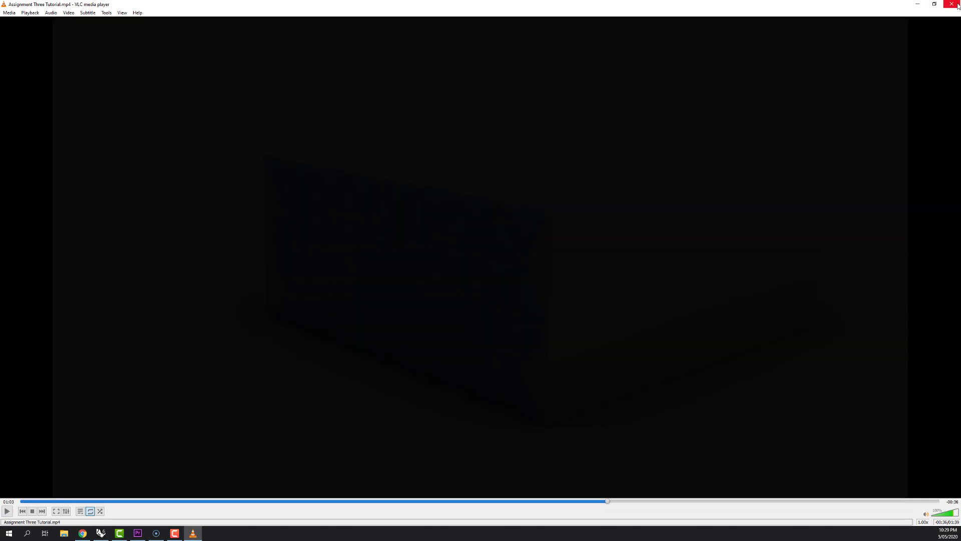